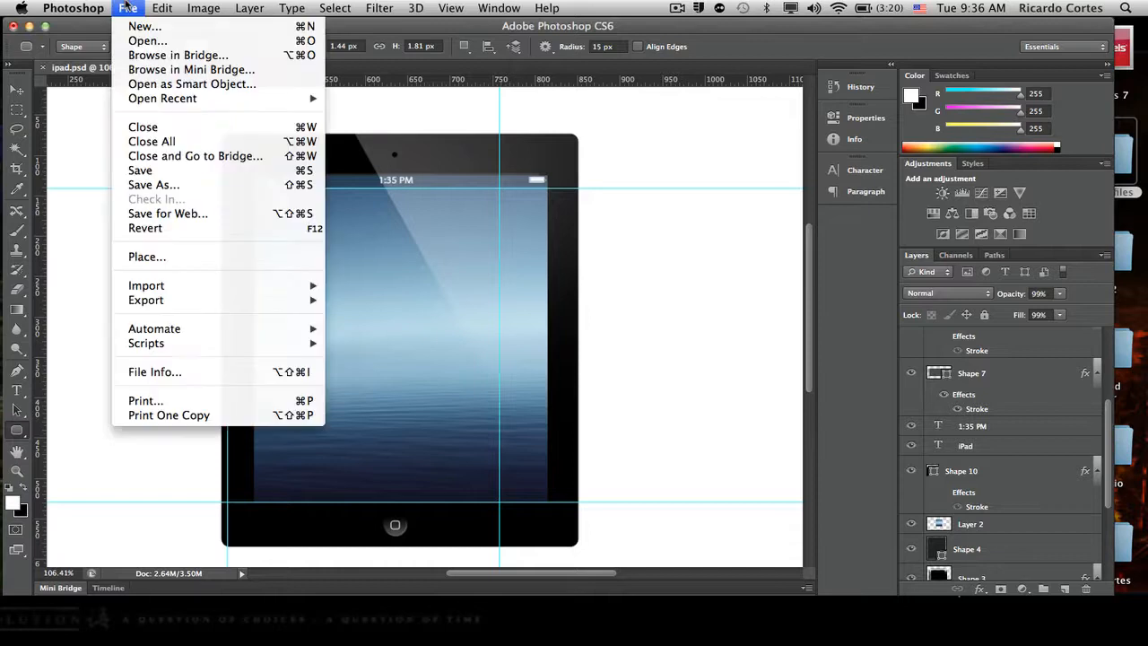
# - Create a new blank document named ipad, 1280 pixels wide and 720 pixels high
pyautogui.click(157, 31)
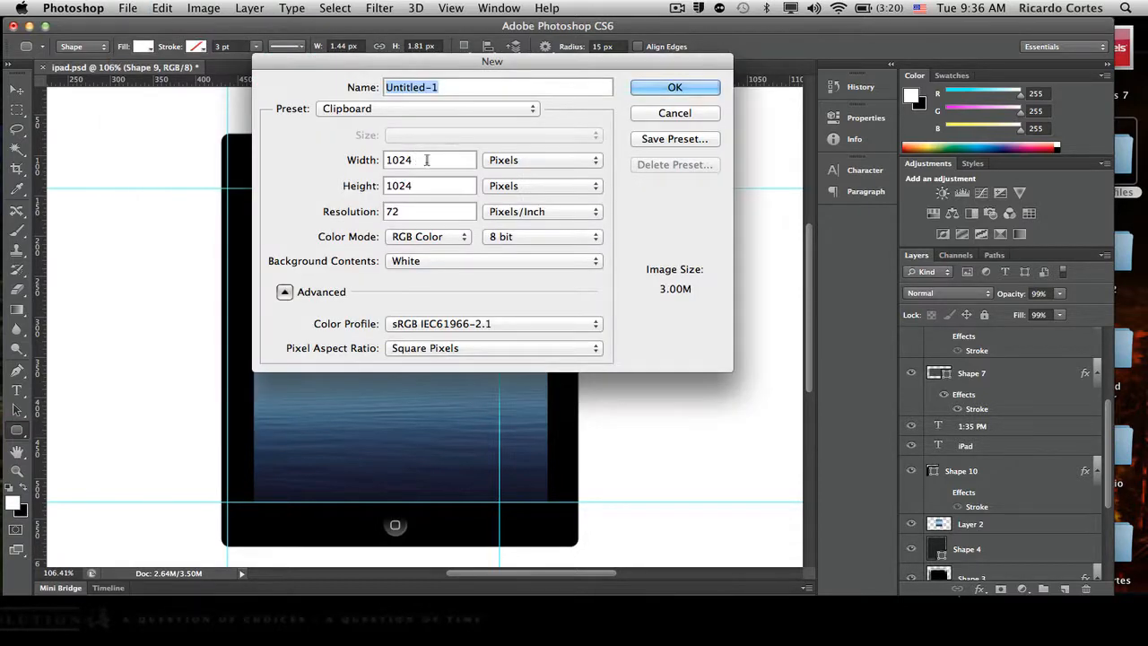
pyautogui.doubleClick(427, 160)
pyautogui.write('128')
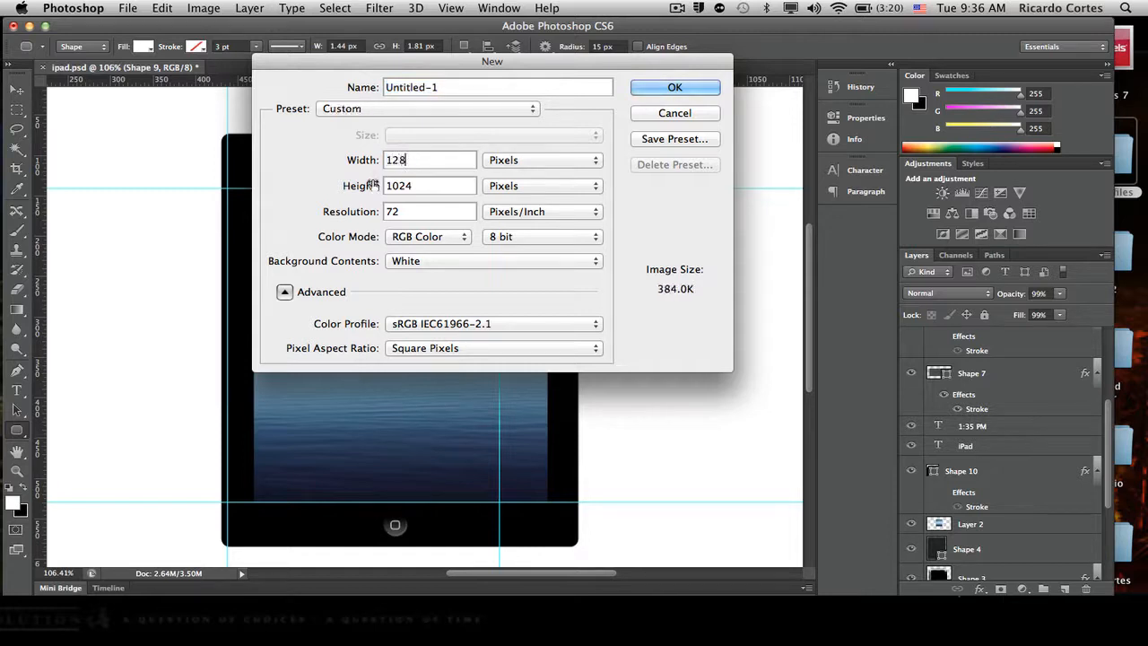
pyautogui.write('0')
pyautogui.doubleClick(421, 187)
pyautogui.write('720')
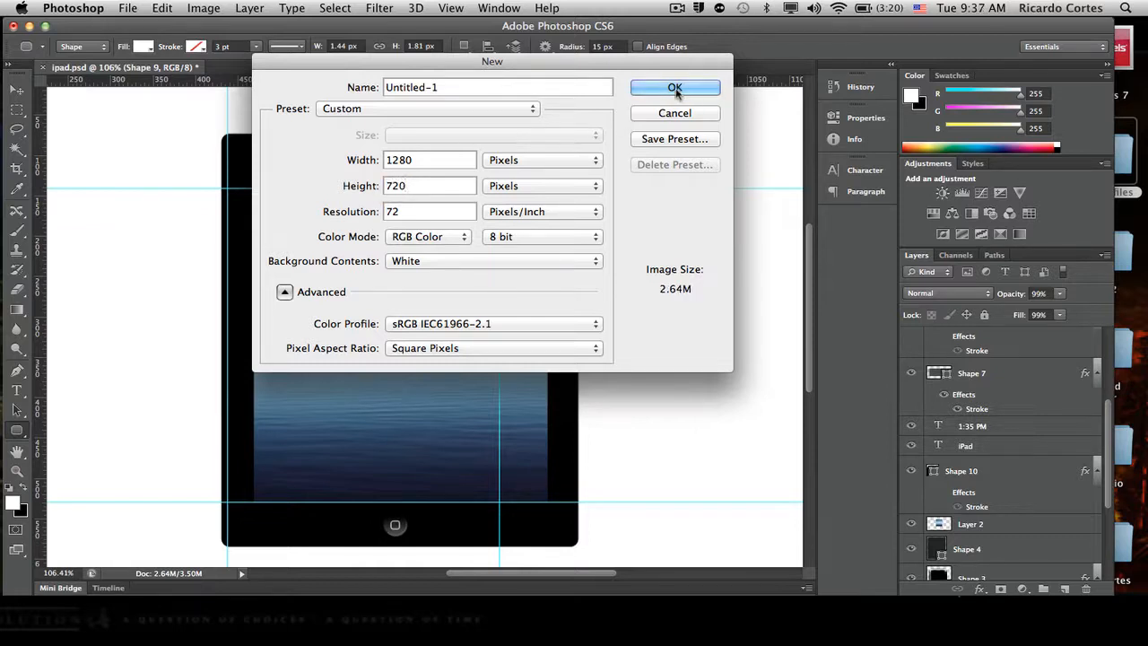
pyautogui.click(564, 90)
pyautogui.press('super+a')
pyautogui.write('ipad')
pyautogui.click(687, 90)
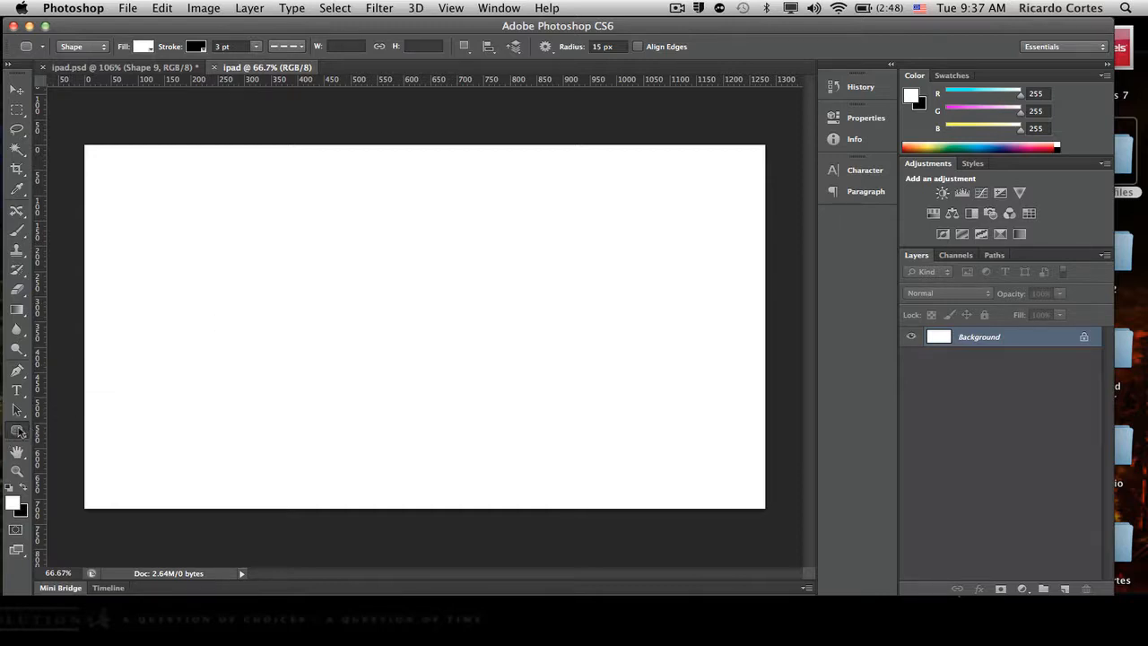
# - Draw a rounded rectangle about 438 by 506 px with a 15 px corner radius in the middle of the canvas
pyautogui.click(18, 434)
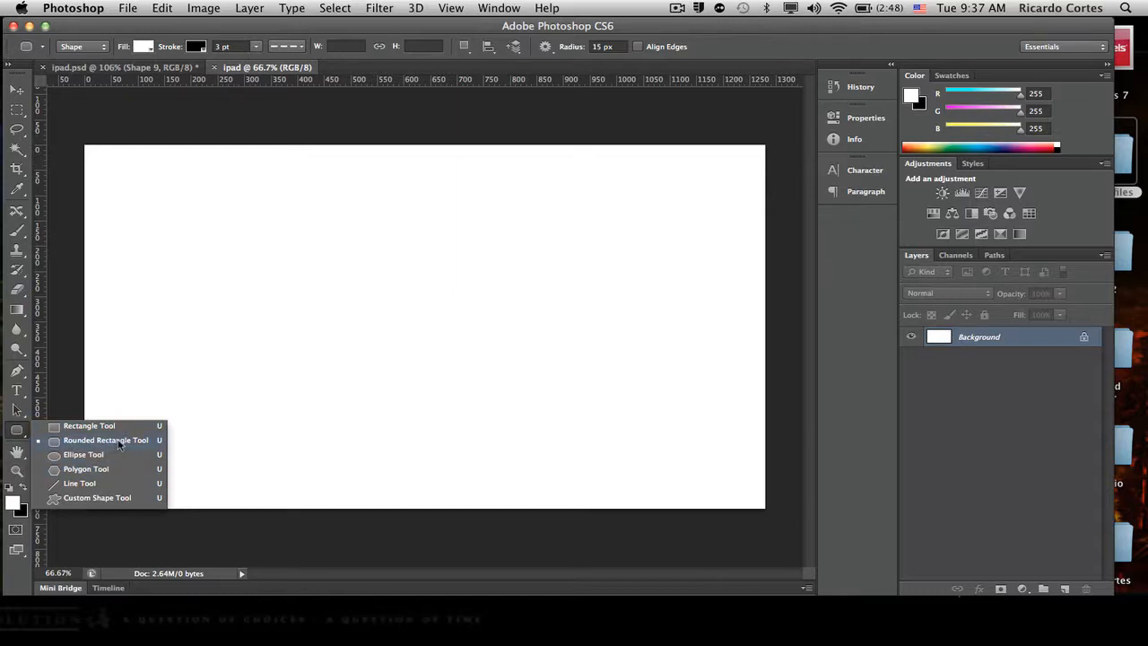
pyautogui.click(120, 441)
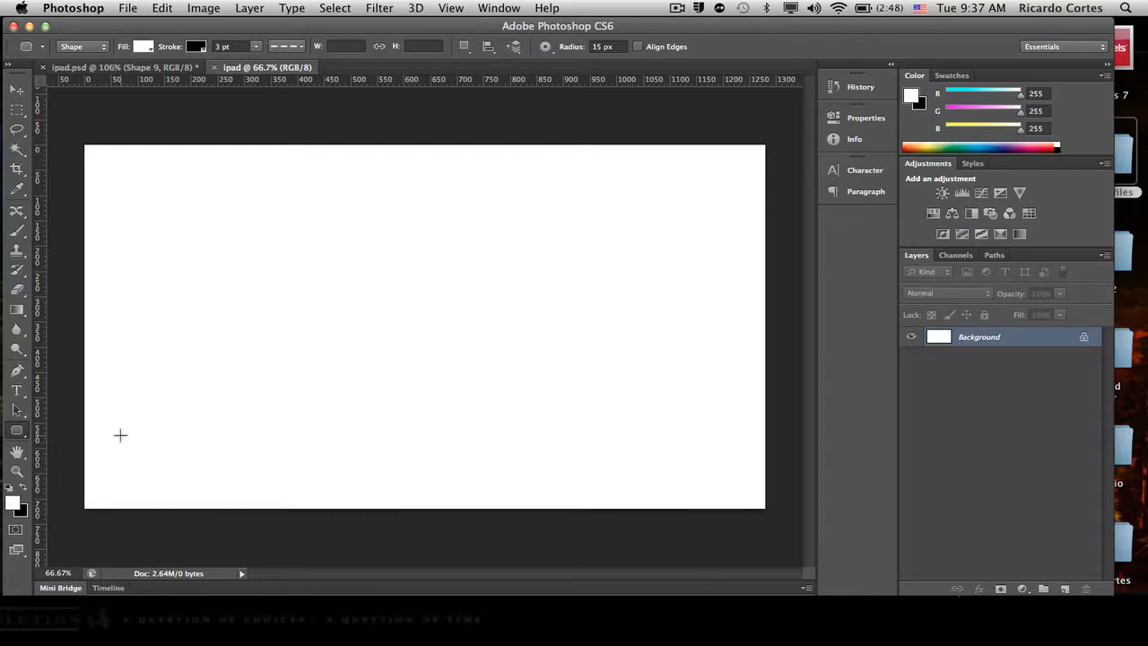
pyautogui.moveTo(317, 213); pyautogui.dragTo(549, 466)
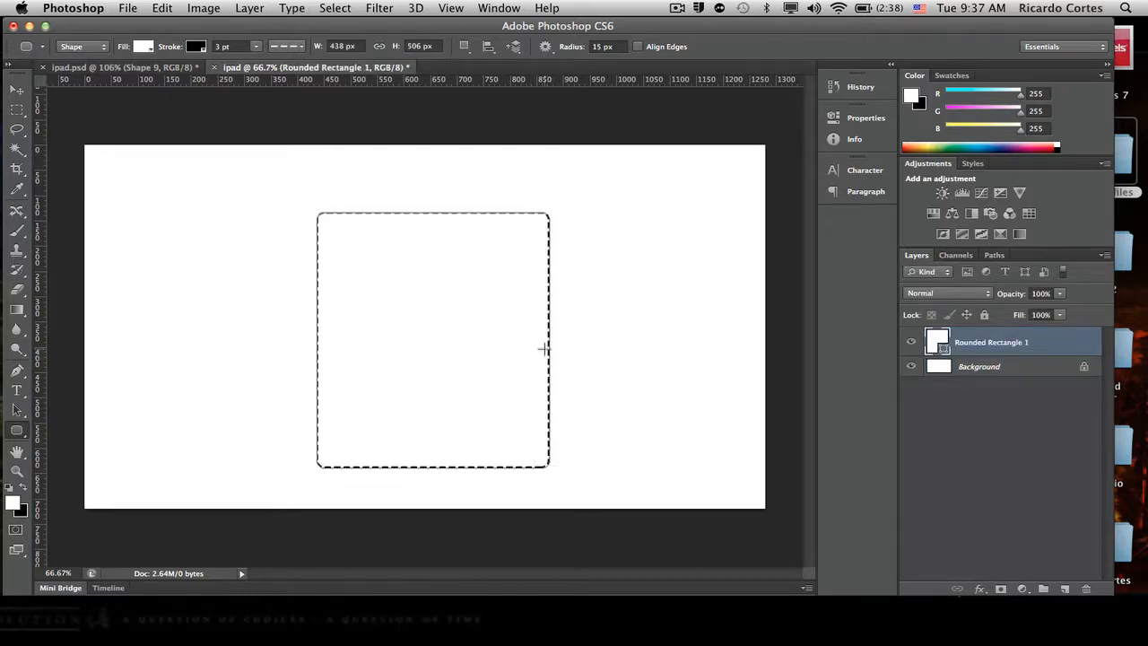
# - Move the rounded rectangle slightly up and centre it horizontally on the whole canvas, then clear the selection
pyautogui.click(18, 91)
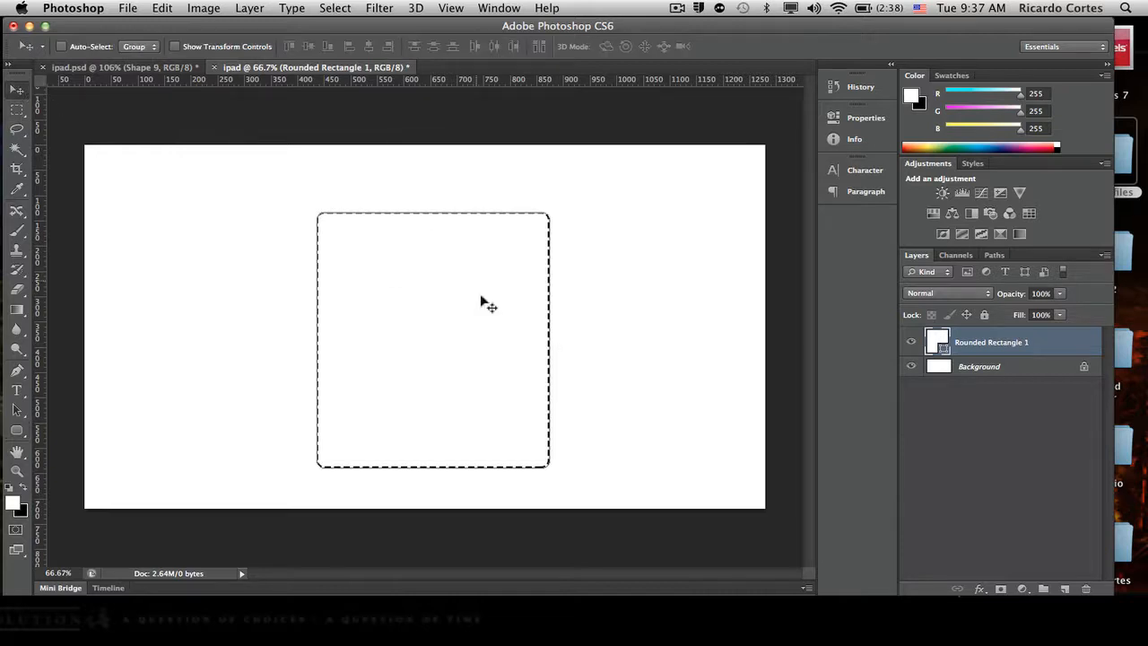
pyautogui.moveTo(431, 346)
pyautogui.mouseDown()
pyautogui.moveTo(436, 308)
pyautogui.moveTo(427, 329)
pyautogui.mouseUp()
pyautogui.press('super+a')
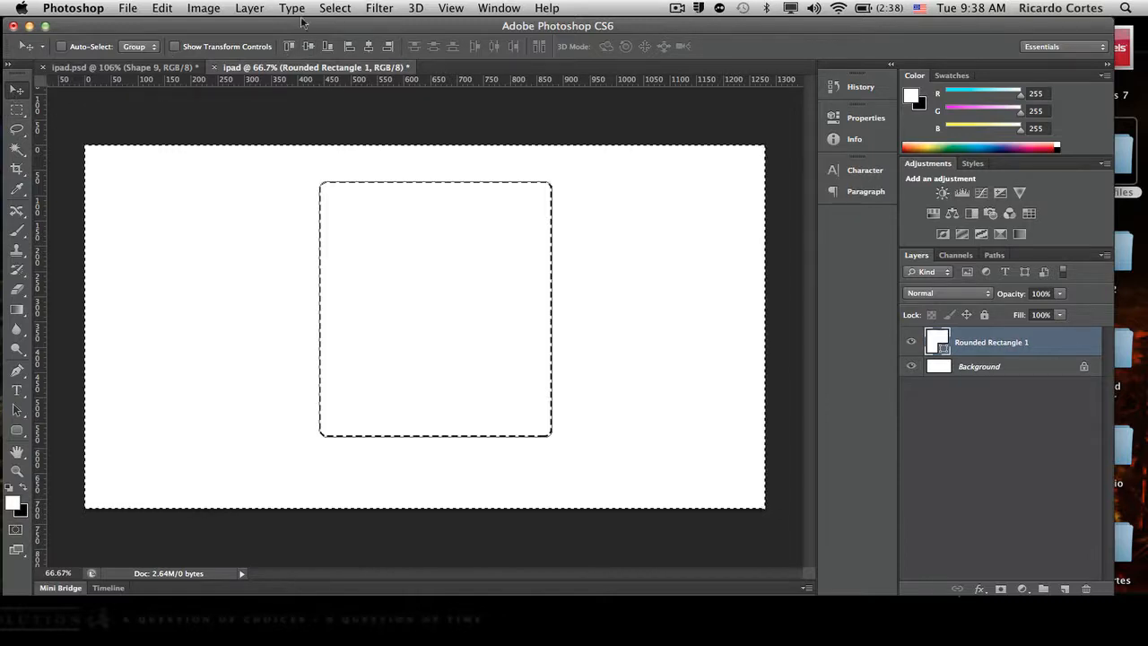
pyautogui.click(368, 50)
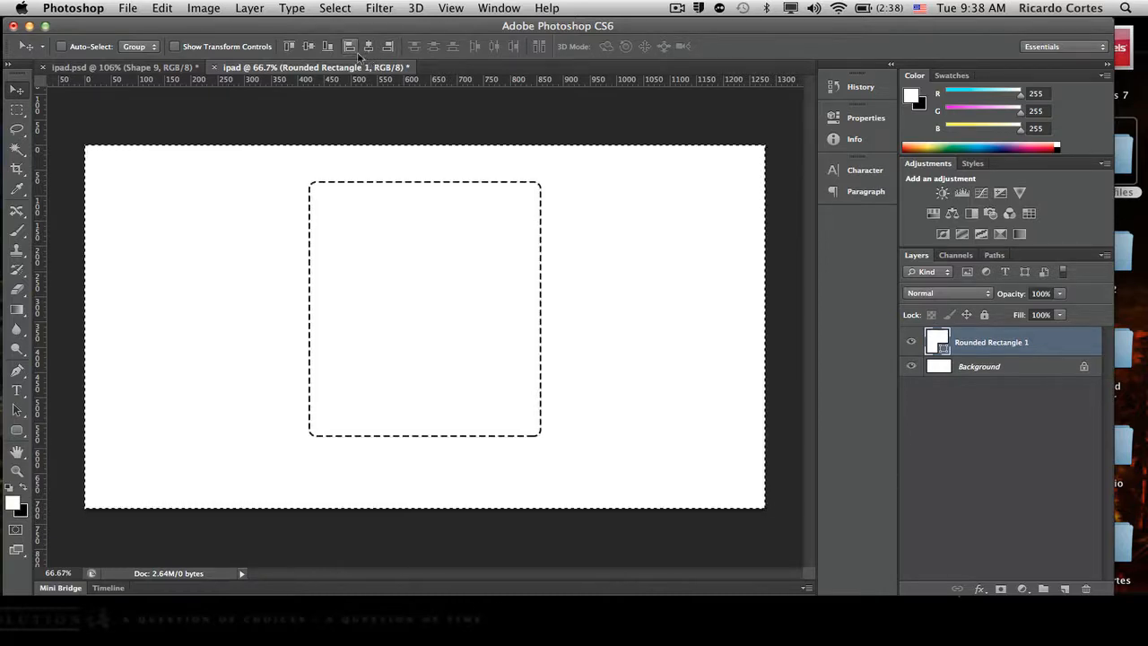
pyautogui.press('super+d')
# - Remove the rounded rectangle's stroke and fill the shape with black
pyautogui.click(17, 432)
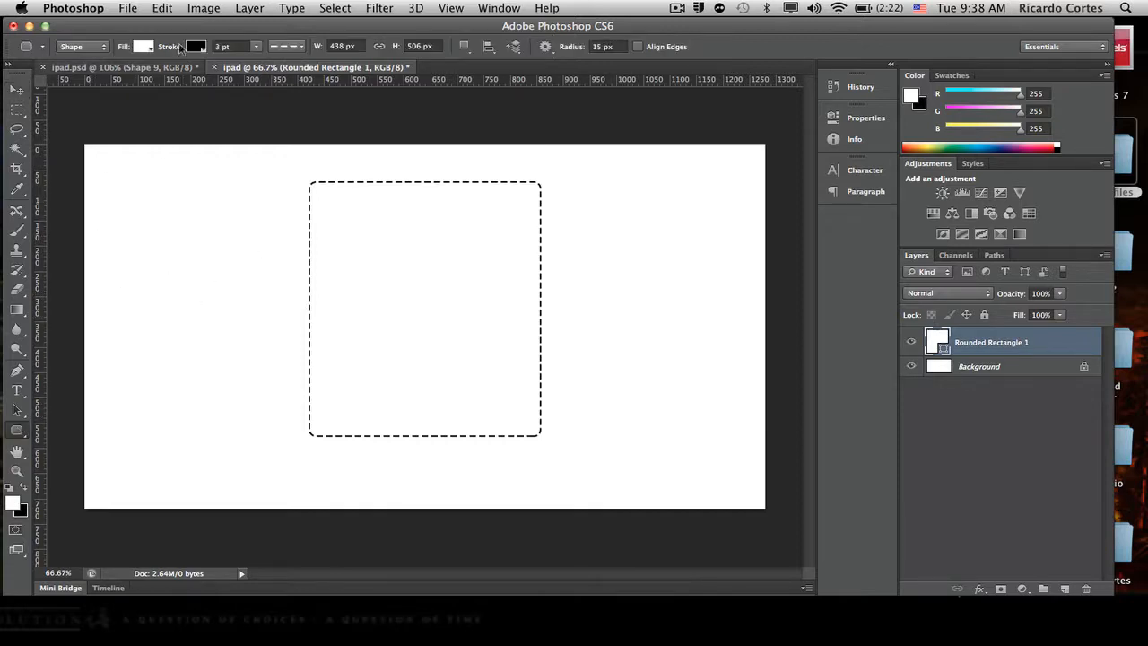
pyautogui.click(196, 48)
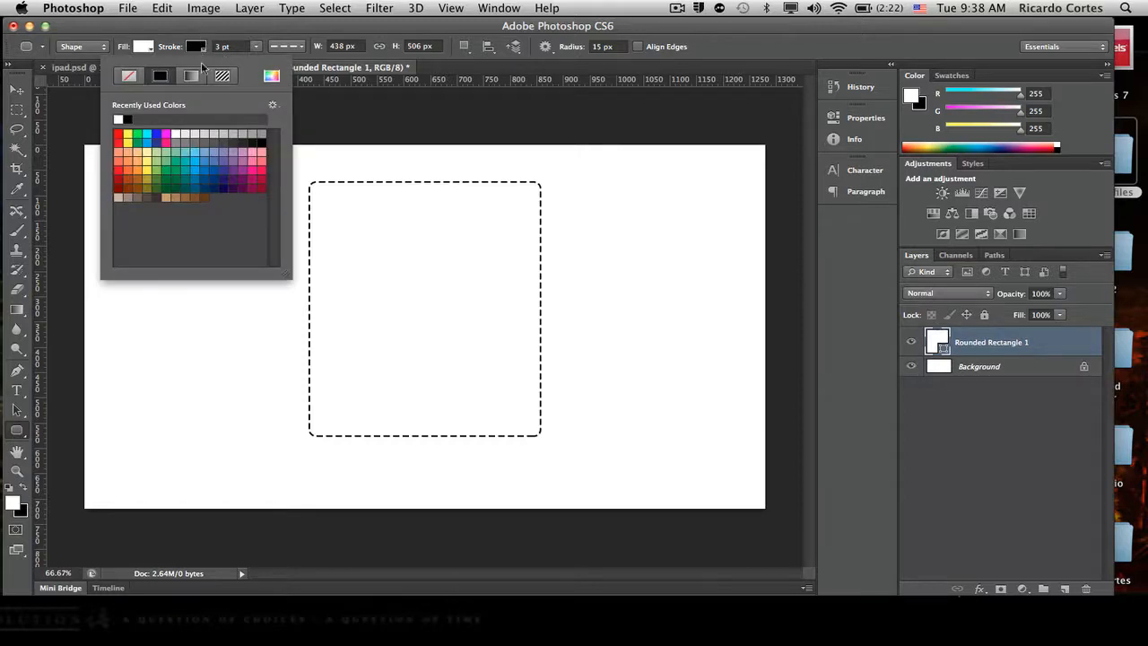
pyautogui.click(128, 79)
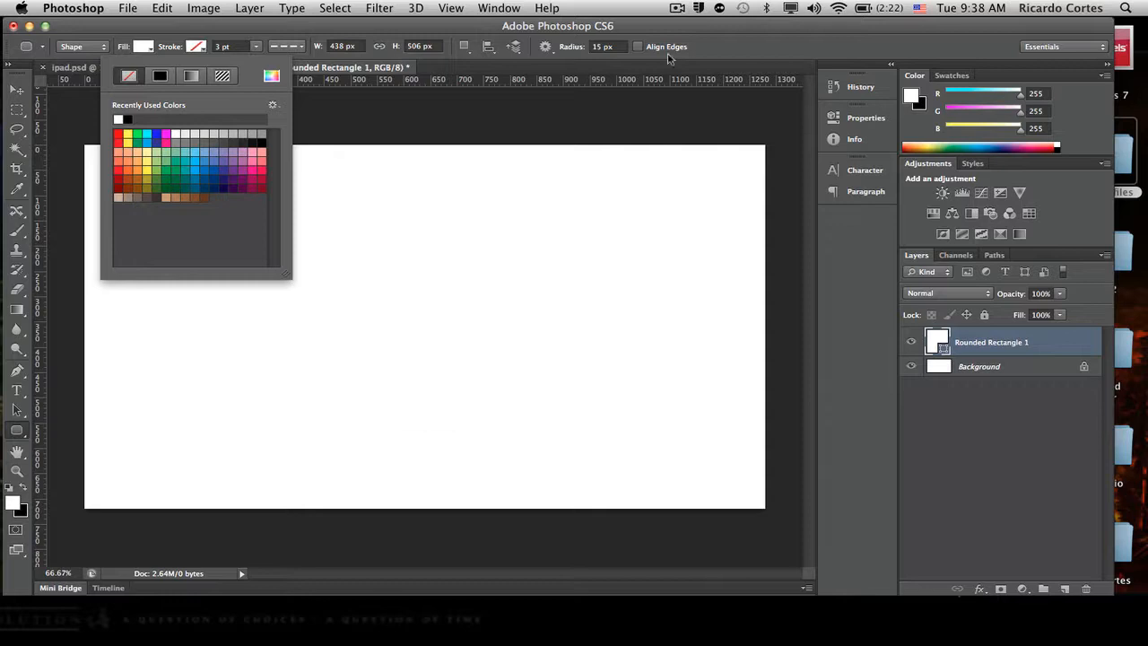
pyautogui.click(736, 44)
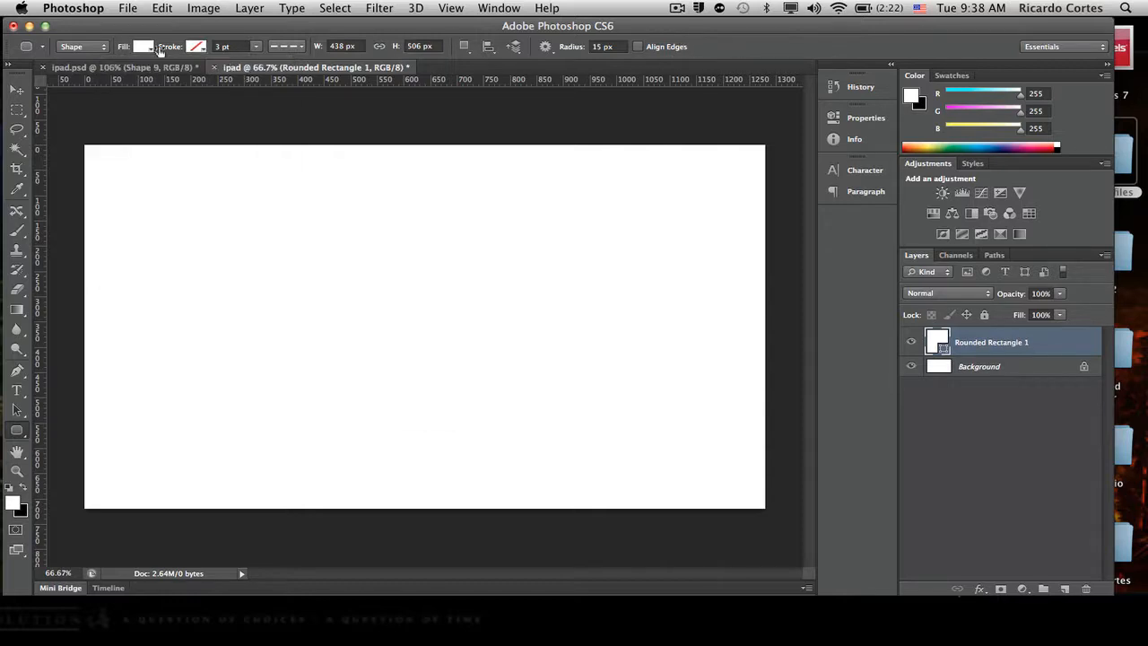
pyautogui.click(143, 48)
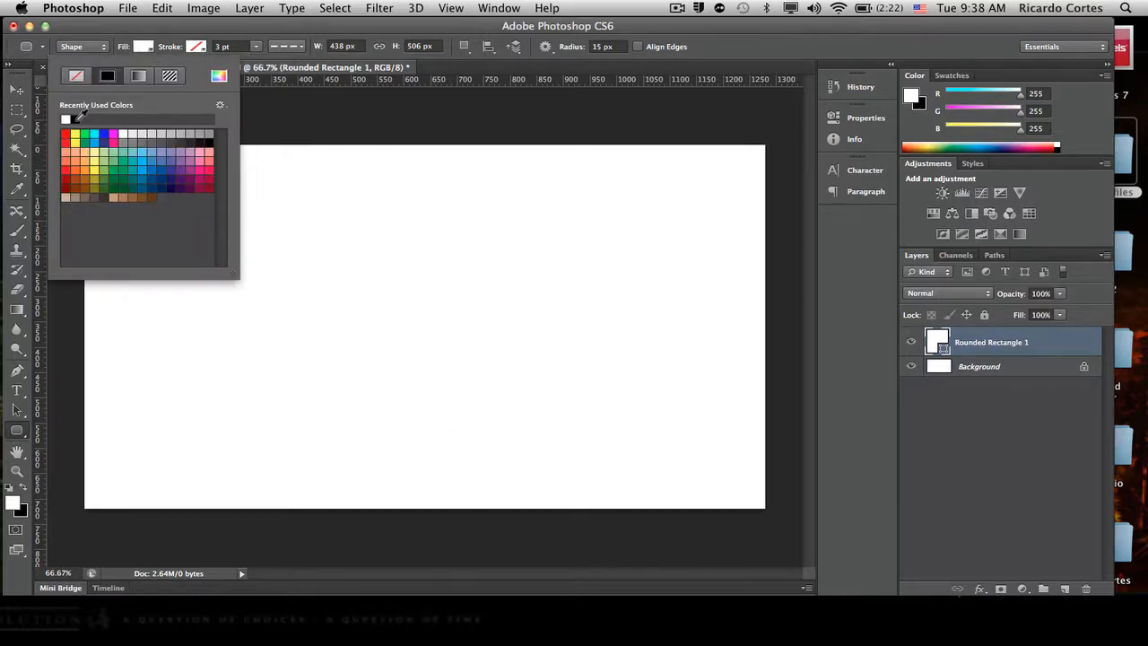
pyautogui.click(77, 119)
pyautogui.click(736, 42)
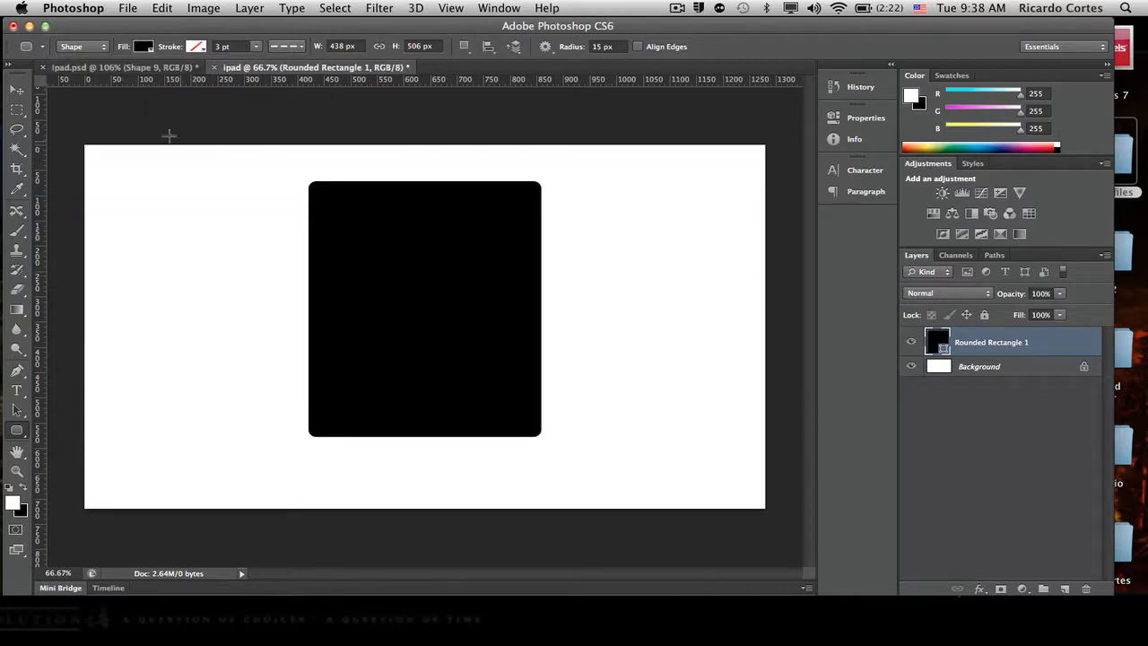
# - Place two vertical and two horizontal guides just inside the black shape's edges to outline the screen area
pyautogui.moveTo(40, 167); pyautogui.dragTo(333, 167)
pyautogui.moveTo(494, 80); pyautogui.dragTo(519, 206)
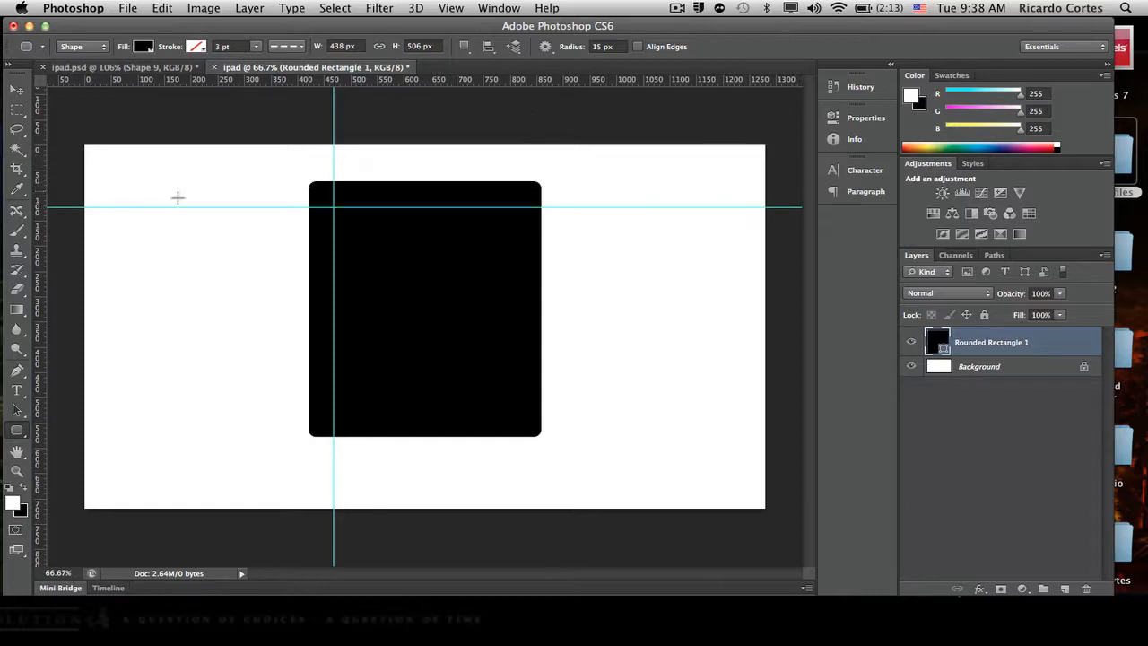
pyautogui.moveTo(40, 262); pyautogui.dragTo(517, 219)
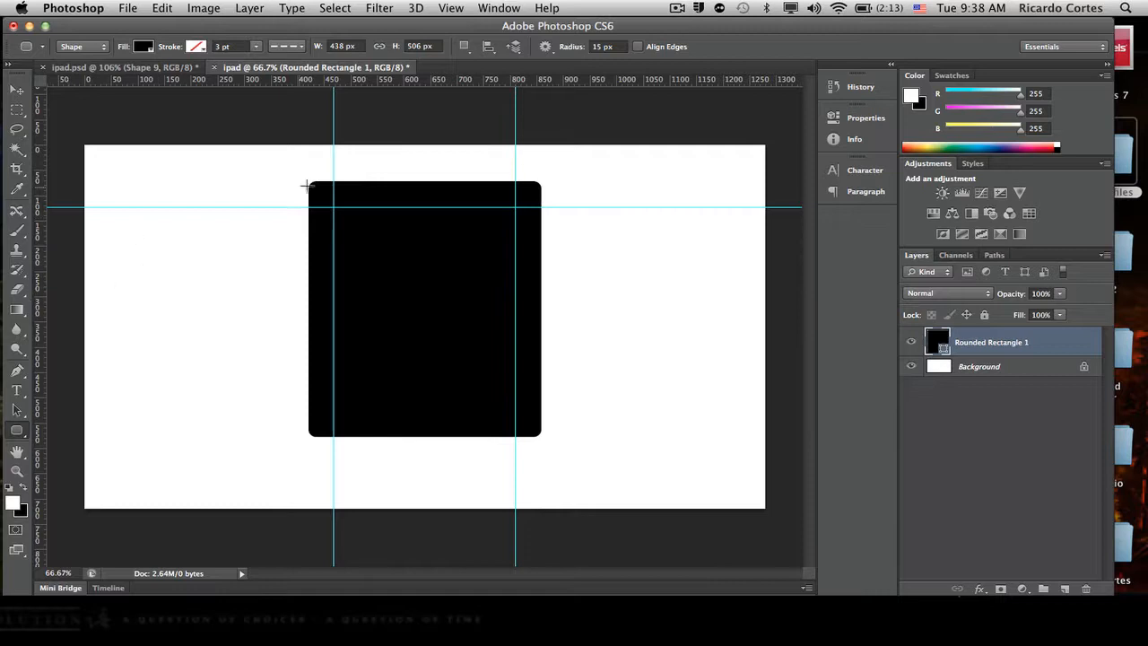
pyautogui.moveTo(458, 86); pyautogui.dragTo(466, 408)
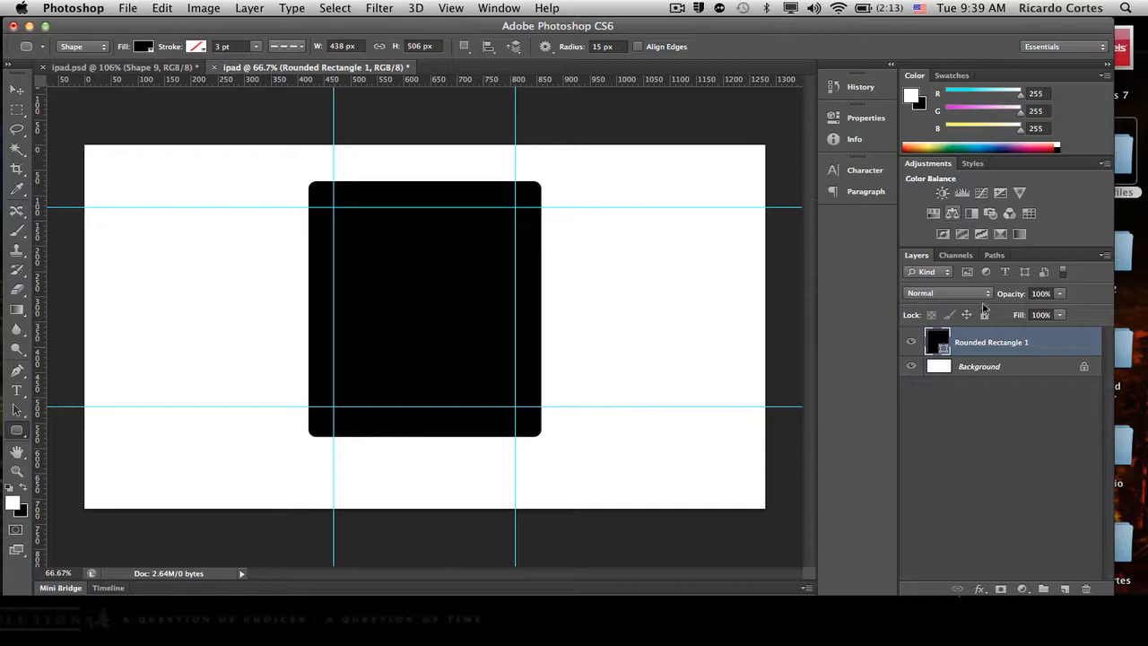
# - Rename the rounded rectangle's layer as ipad_frame
pyautogui.doubleClick(991, 341)
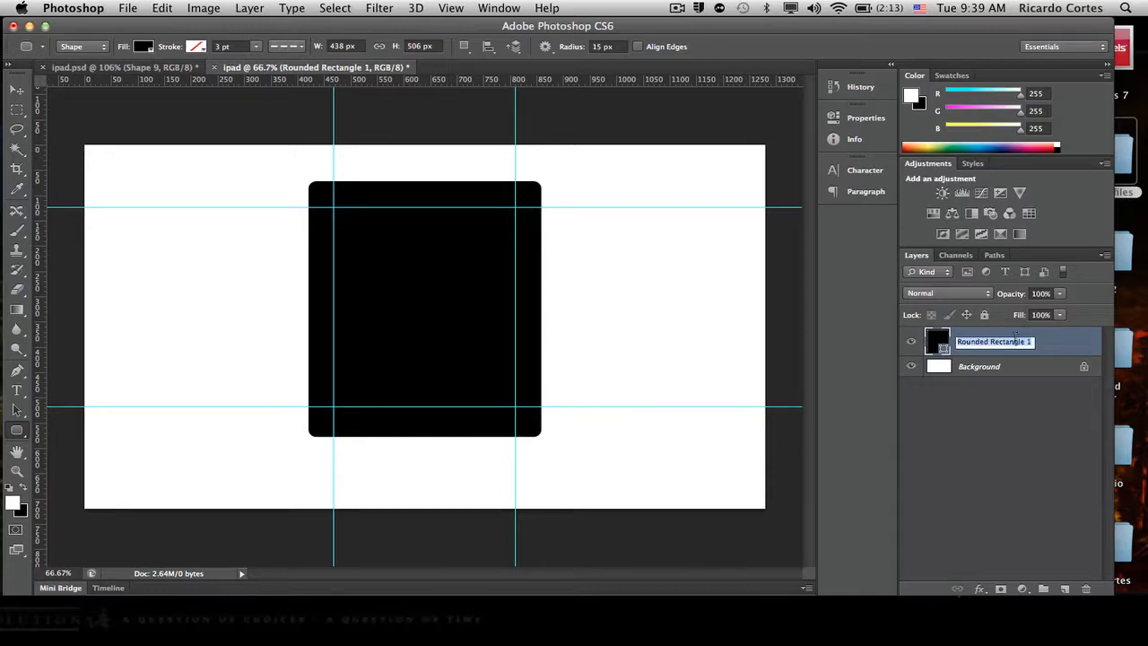
pyautogui.write('iop')
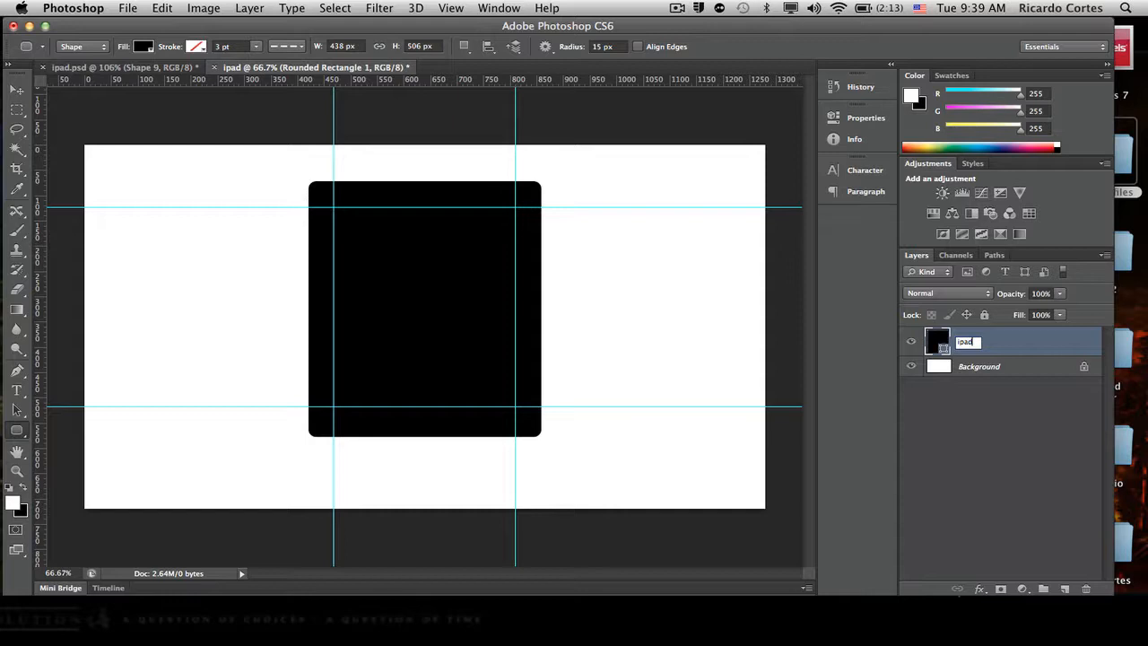
pyautogui.write('d_frame')
pyautogui.press('Return')
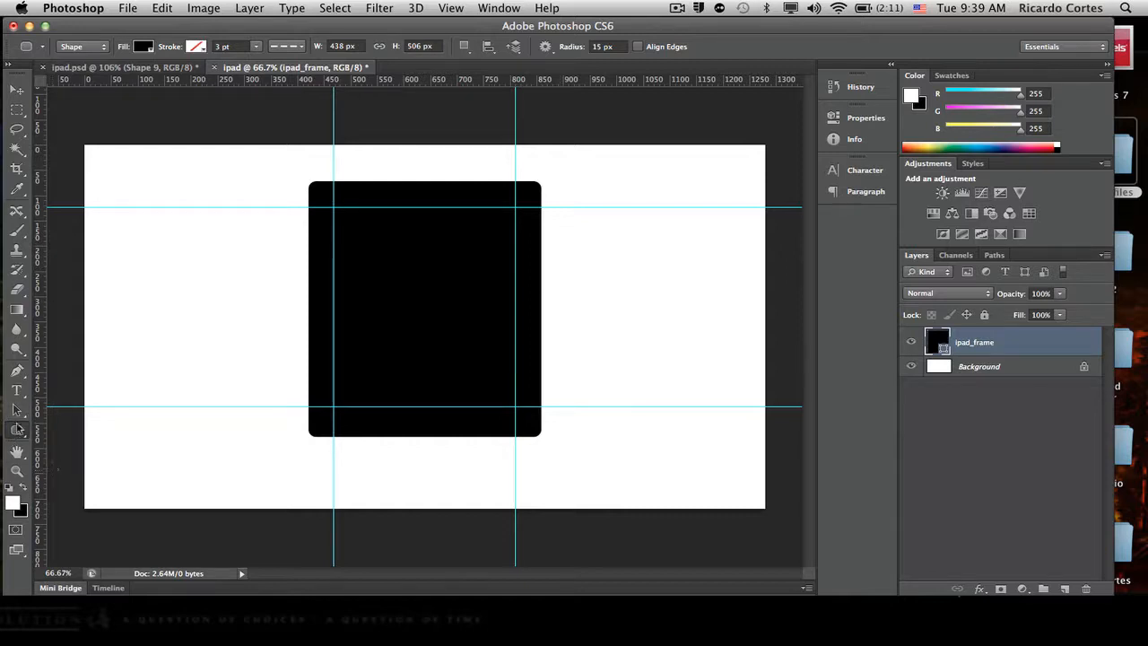
# - Draw a rectangle about 342 by 395 px filling the area enclosed by the four guides
pyautogui.click(17, 434)
pyautogui.click(17, 435)
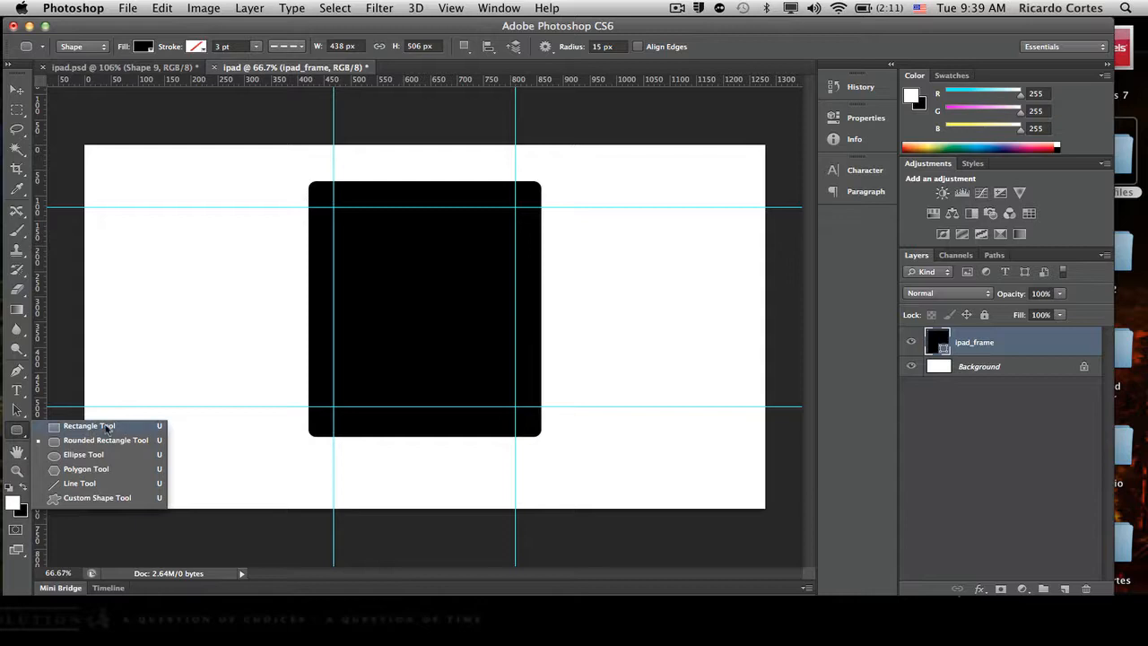
pyautogui.click(104, 427)
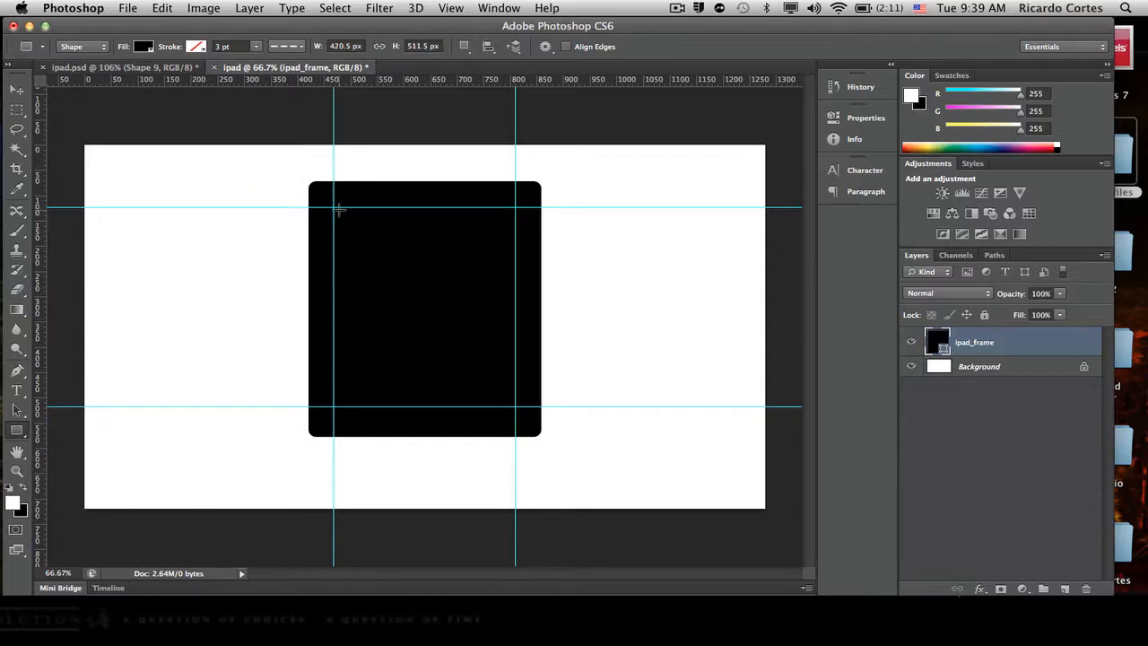
pyautogui.moveTo(334, 207); pyautogui.dragTo(514, 406)
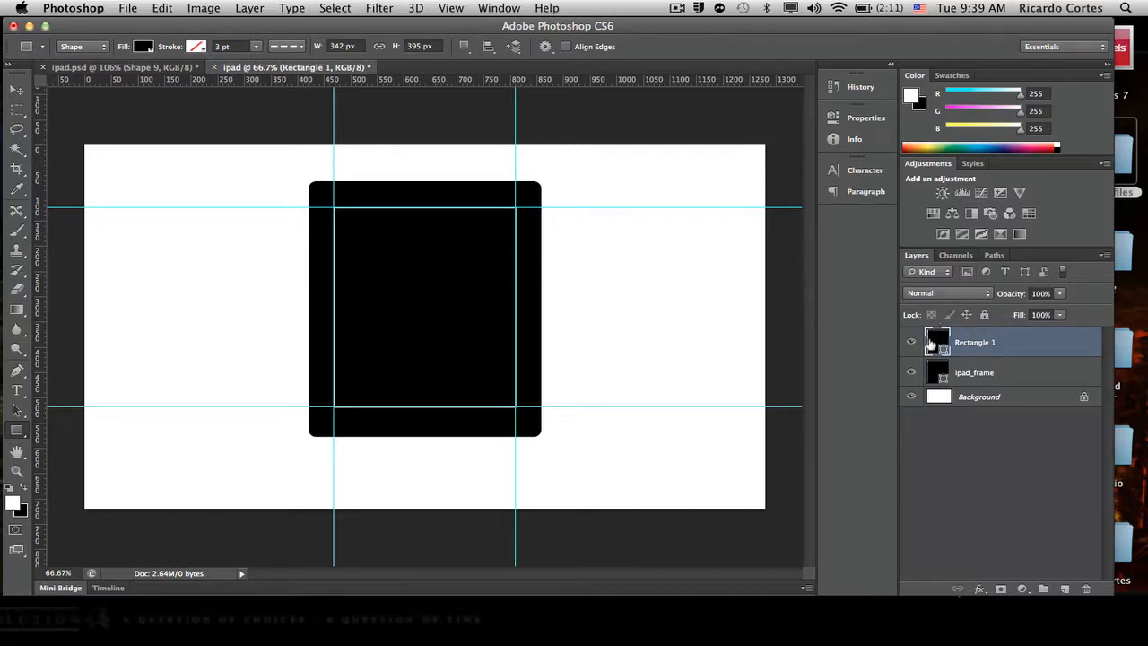
# - Change the new rectangle's fill to dark grey #383838
pyautogui.doubleClick(943, 344)
pyautogui.moveTo(688, 346); pyautogui.dragTo(624, 423)
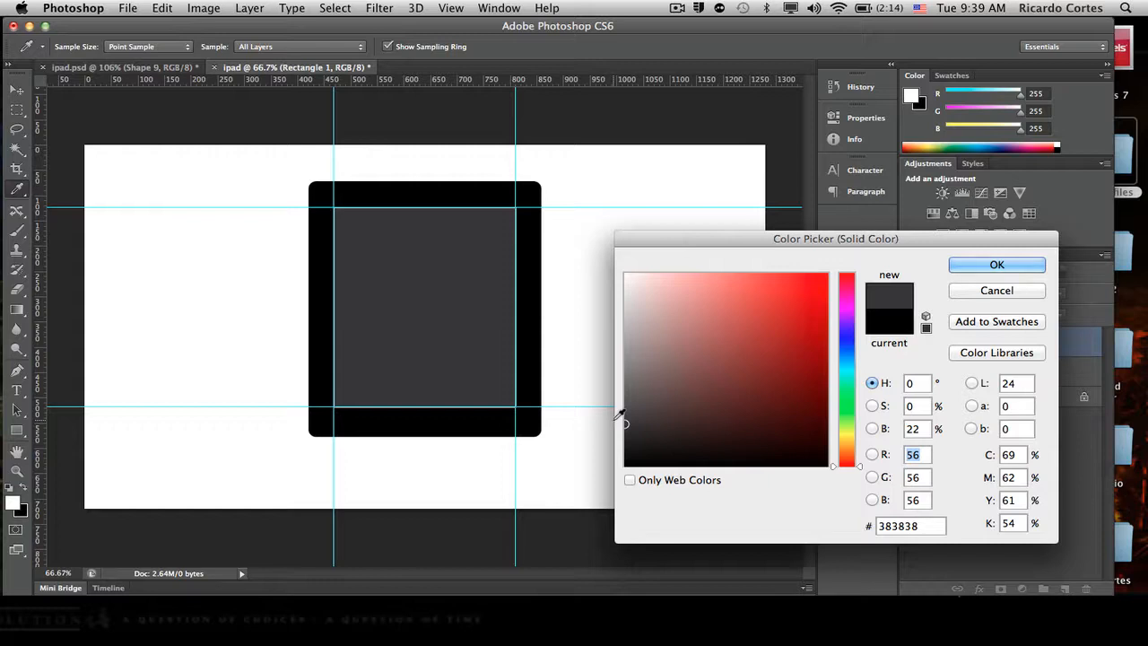
pyautogui.click(982, 269)
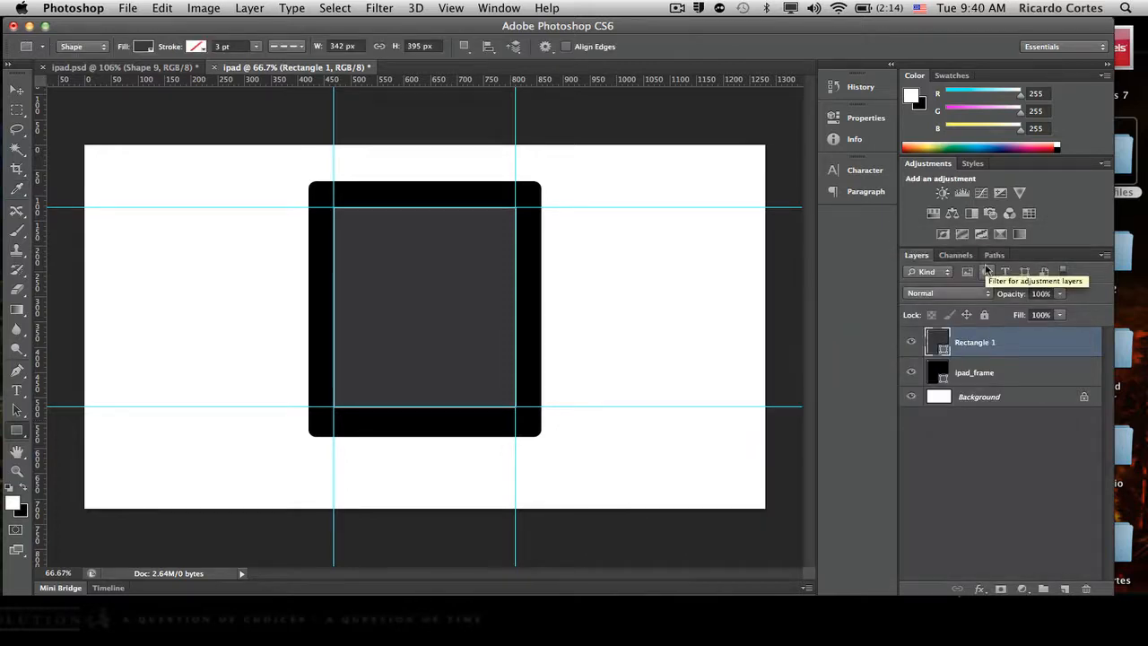
# - Rename the dark grey rectangle's layer as screen
pyautogui.doubleClick(975, 341)
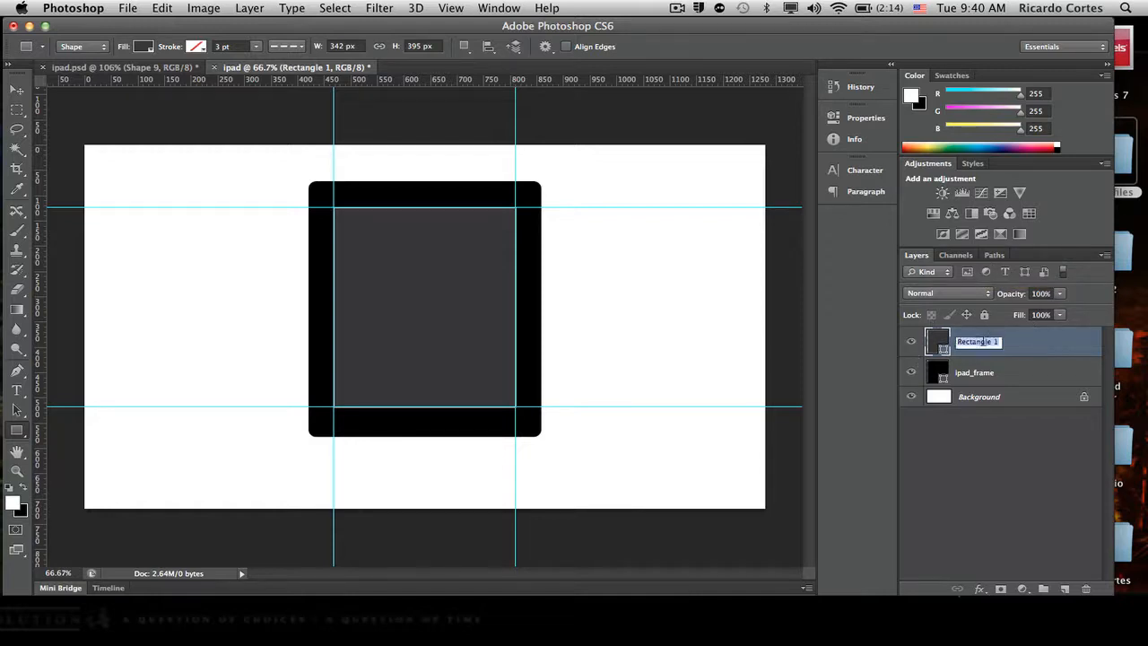
pyautogui.write('s')
pyautogui.press('Return')
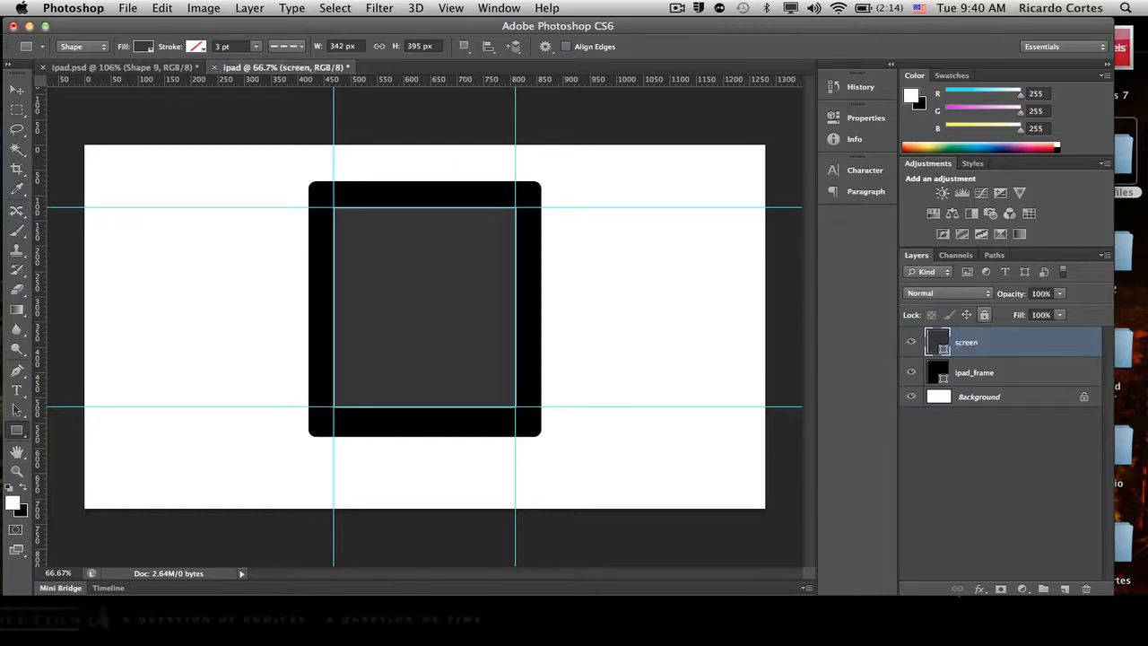
# - Draw a circle about 27 px in diameter with the Ellipse tool in the black frame below the screen
pyautogui.click(16, 434)
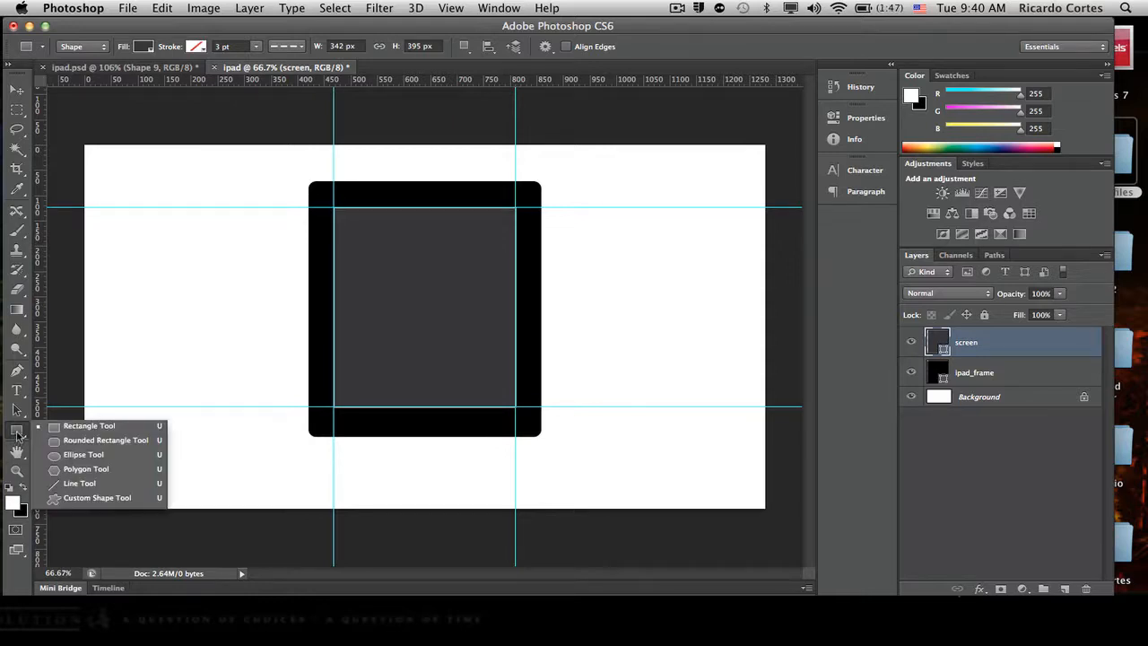
pyautogui.click(108, 454)
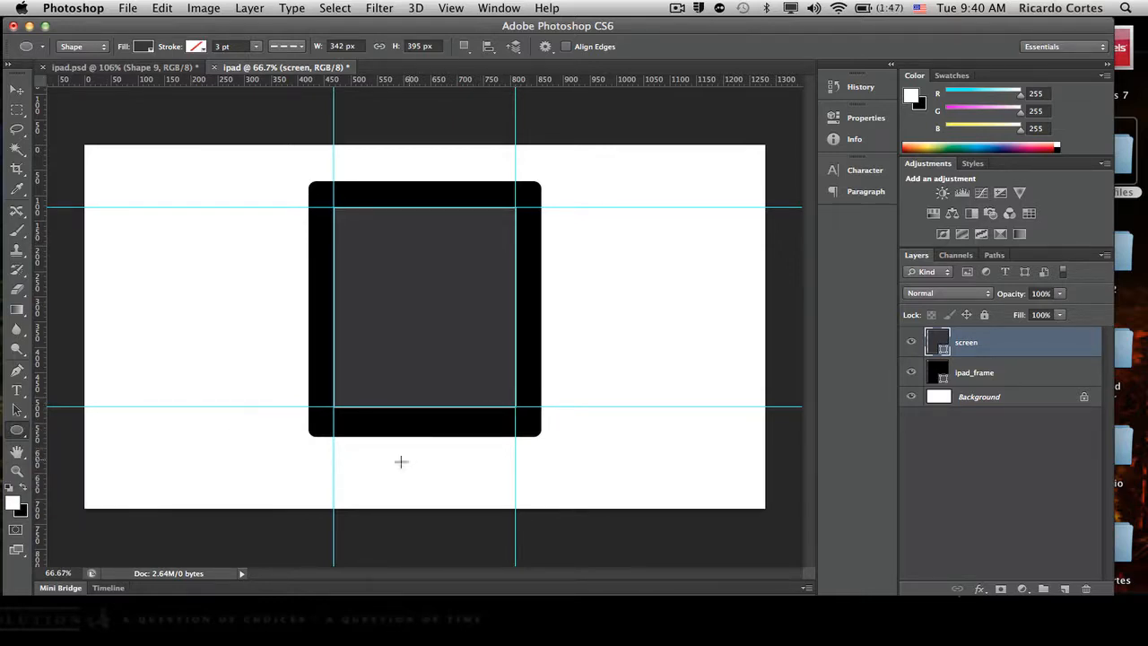
pyautogui.scroll(6, 419, 416)
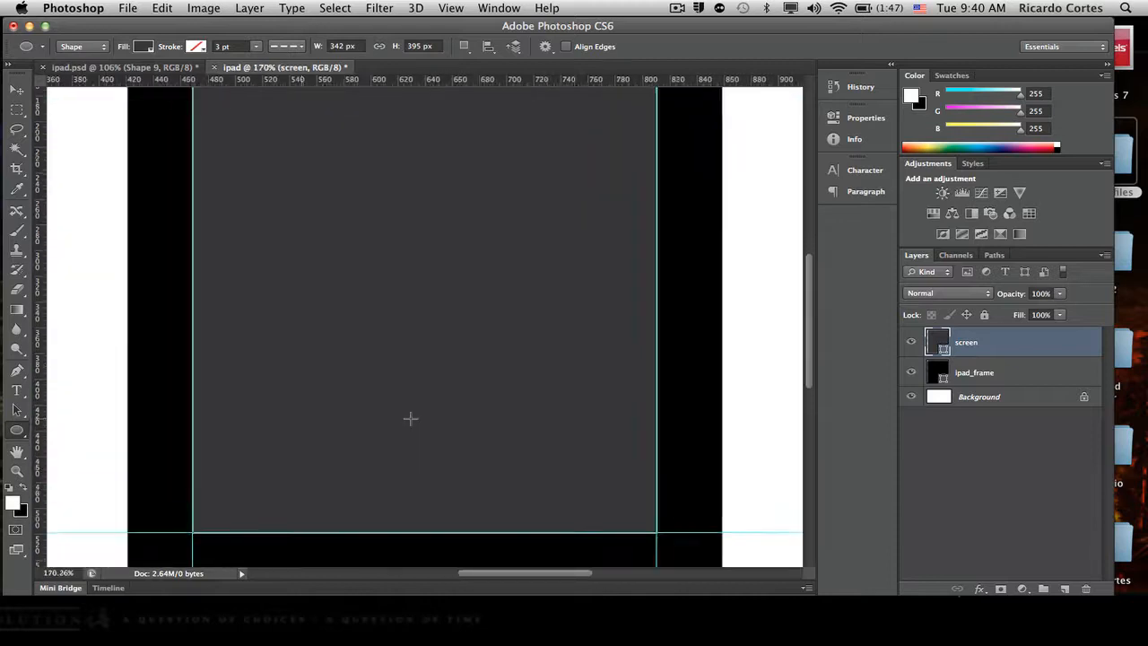
pyautogui.scroll(-5, 410, 416)
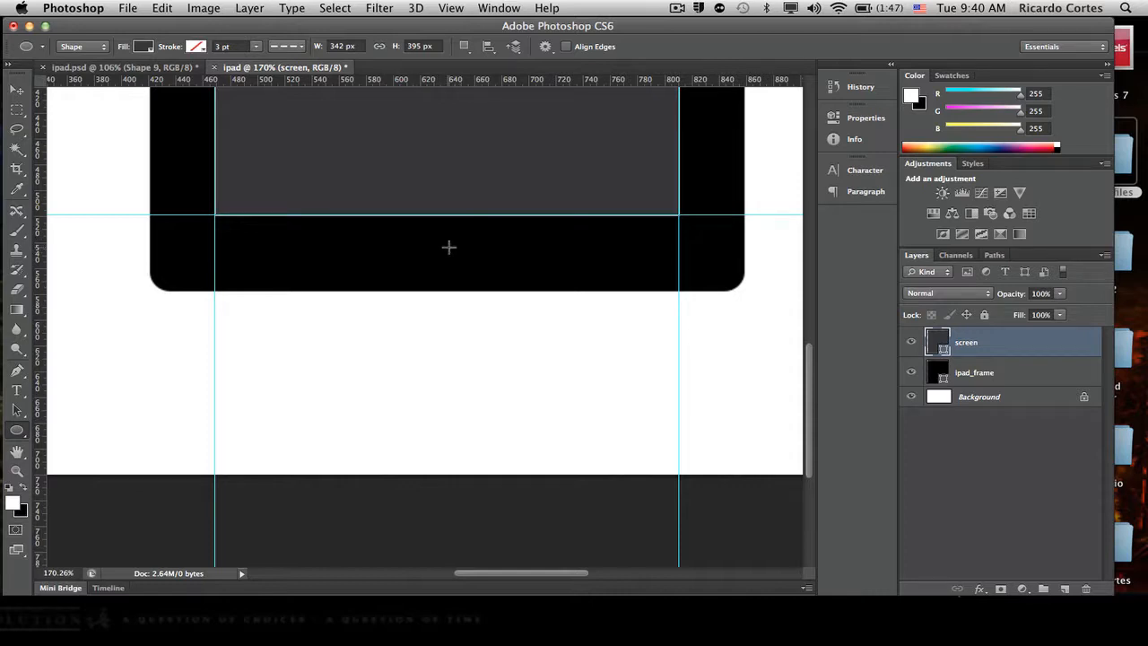
pyautogui.moveTo(448, 247); pyautogui.dragTo(416, 231)
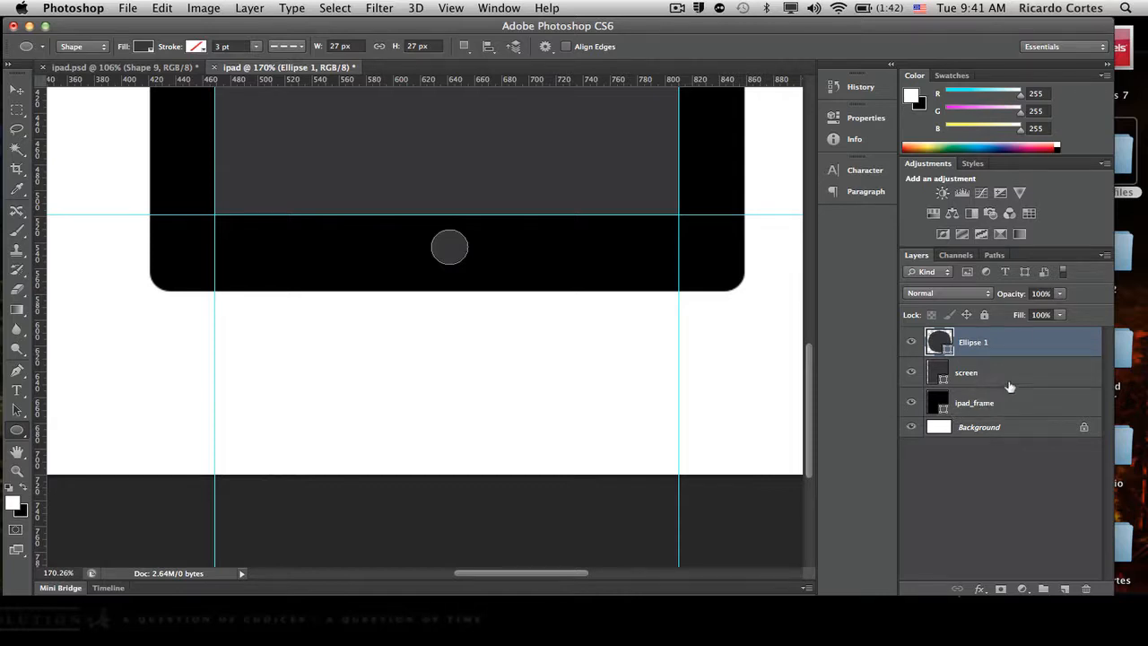
# - Load the ipad_frame shape as a selection and centre the small circle horizontally within it
pyautogui.keyDown('super'); pyautogui.click(937, 400); pyautogui.keyUp('super')
pyautogui.click(17, 91)
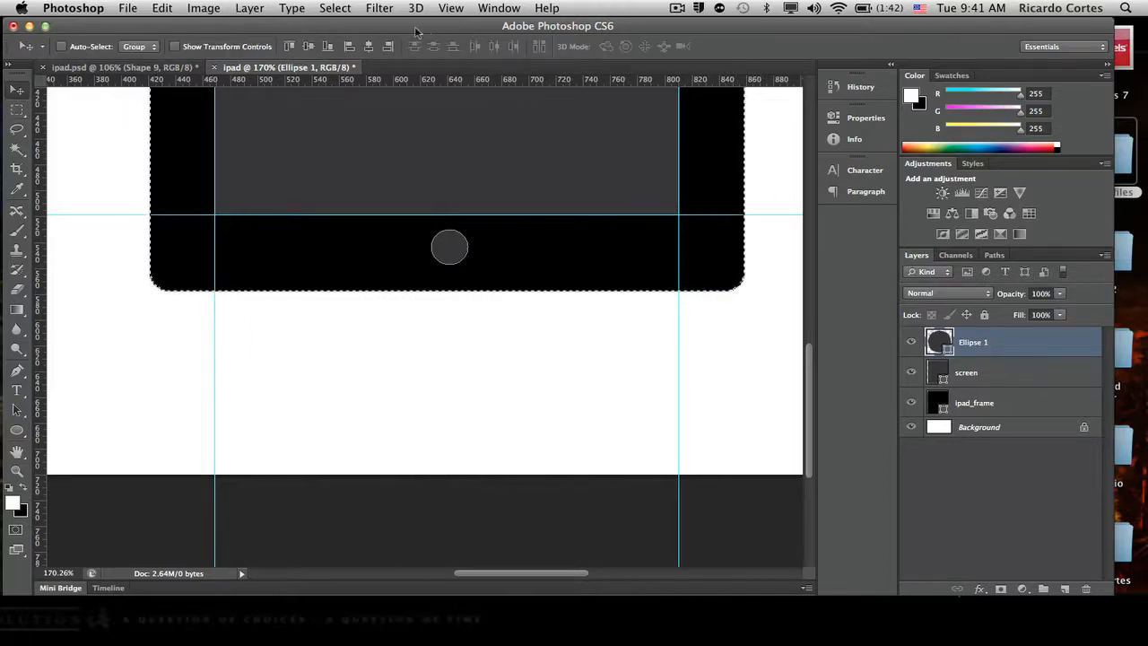
pyautogui.click(368, 47)
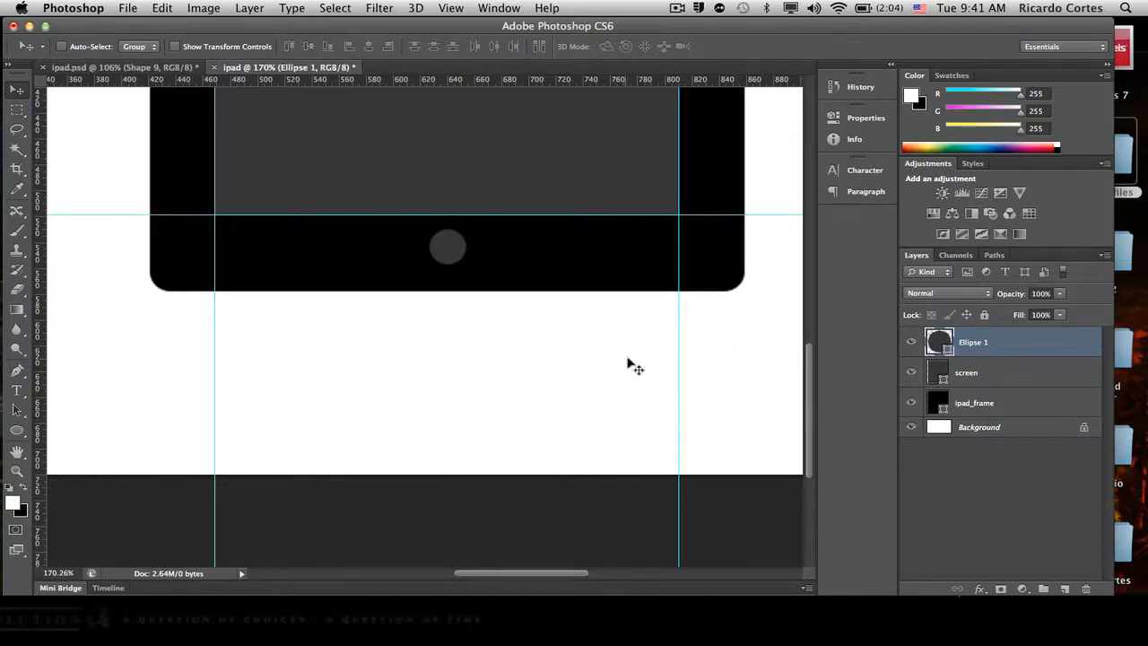
# - Draw a rectangle about 344 by 622 px with the Rectangle tool in the empty canvas area to the right of the iPad
pyautogui.scroll(10, 597, 407)
pyautogui.scroll(5, 593, 405)
pyautogui.hscroll(-3, 593, 405)
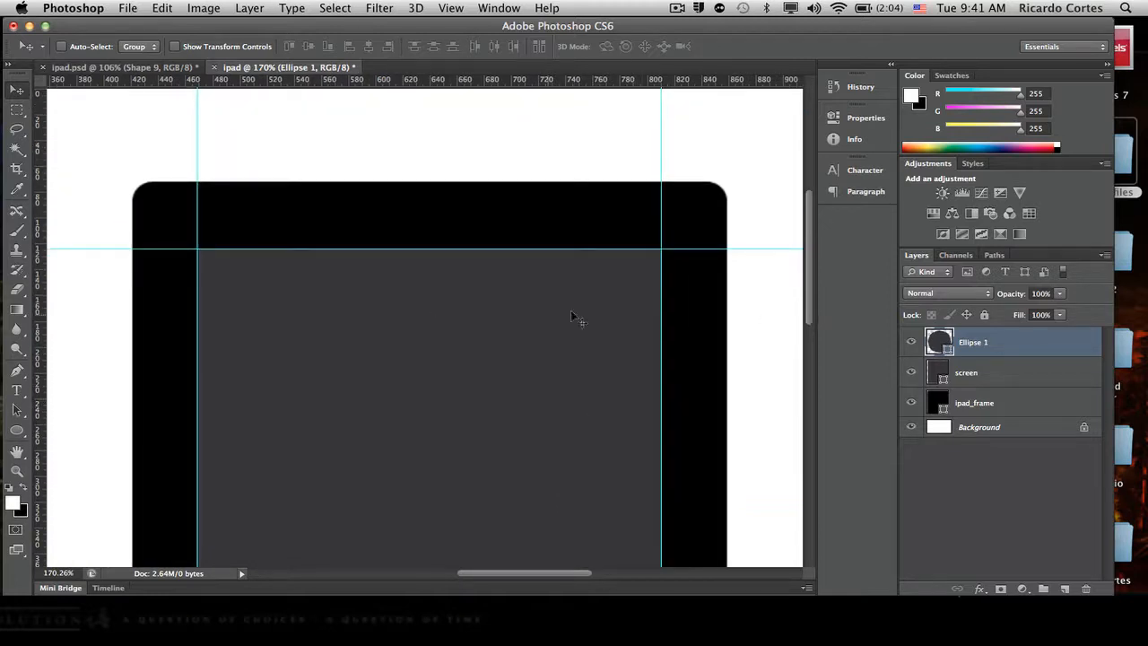
pyautogui.scroll(-5, 776, 334)
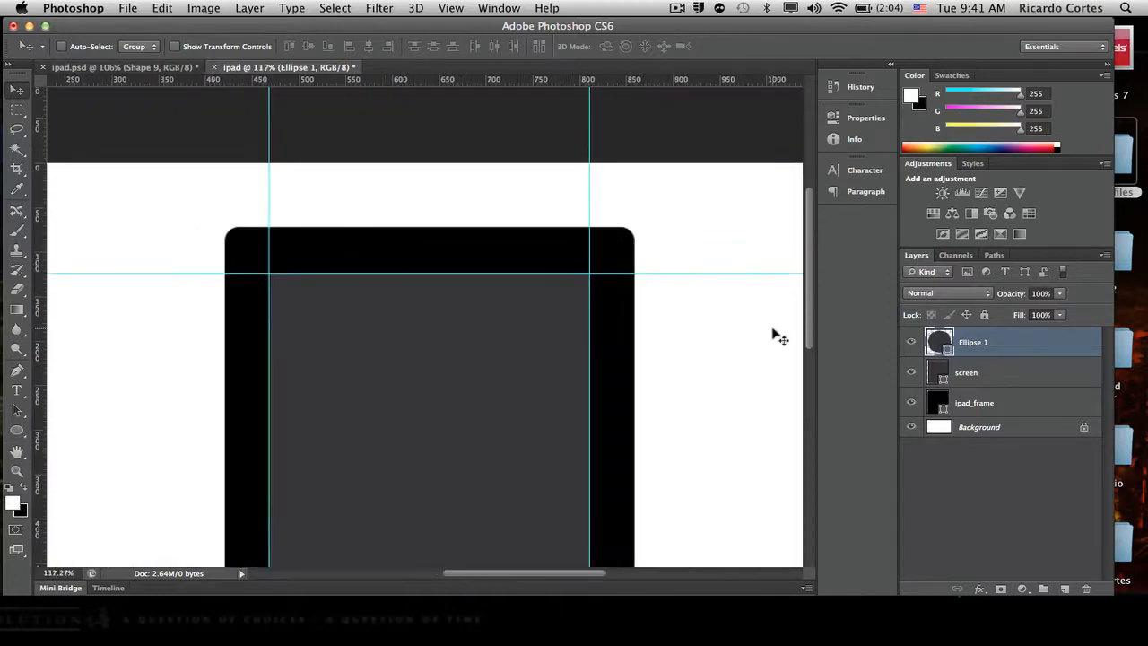
pyautogui.scroll(-3, 776, 337)
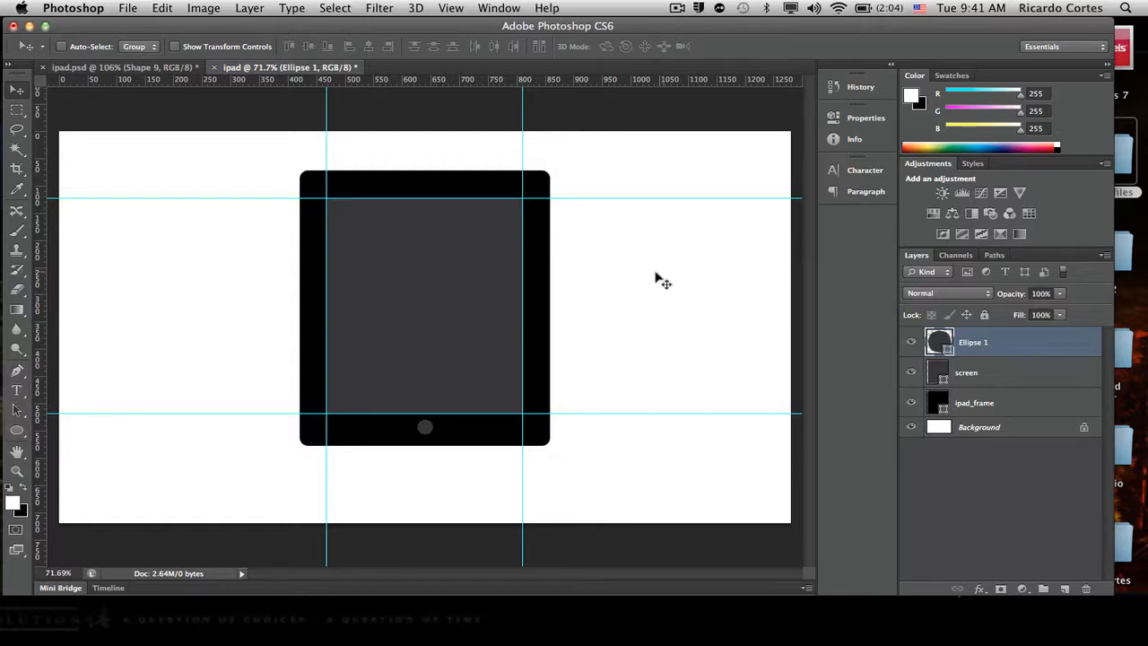
pyautogui.click(17, 431)
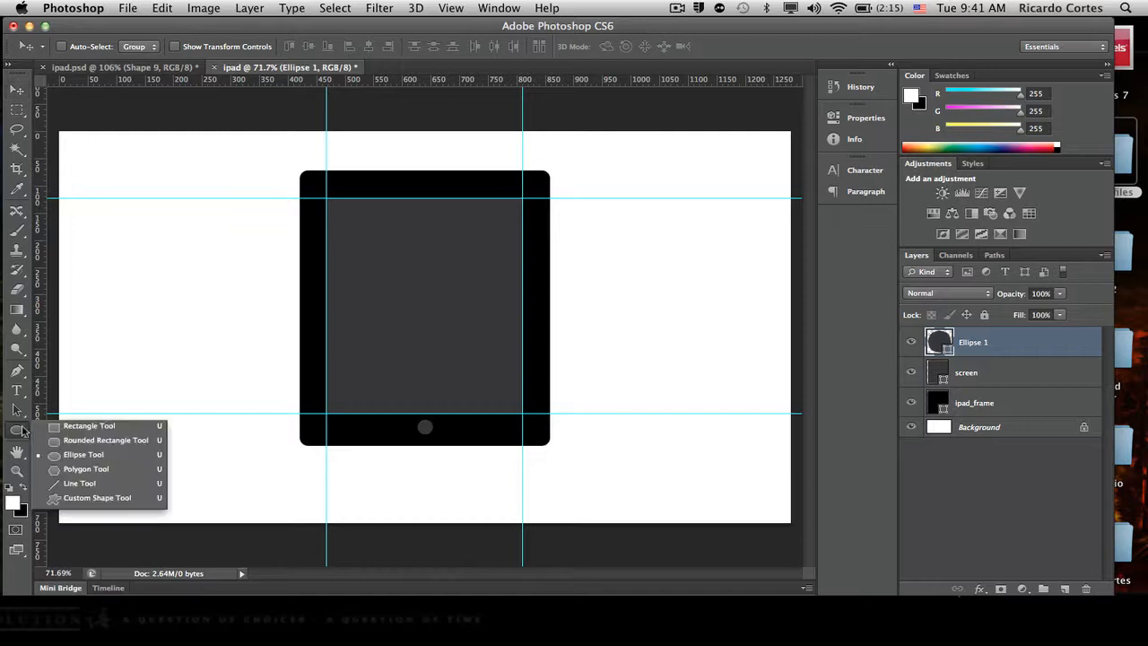
pyautogui.click(125, 427)
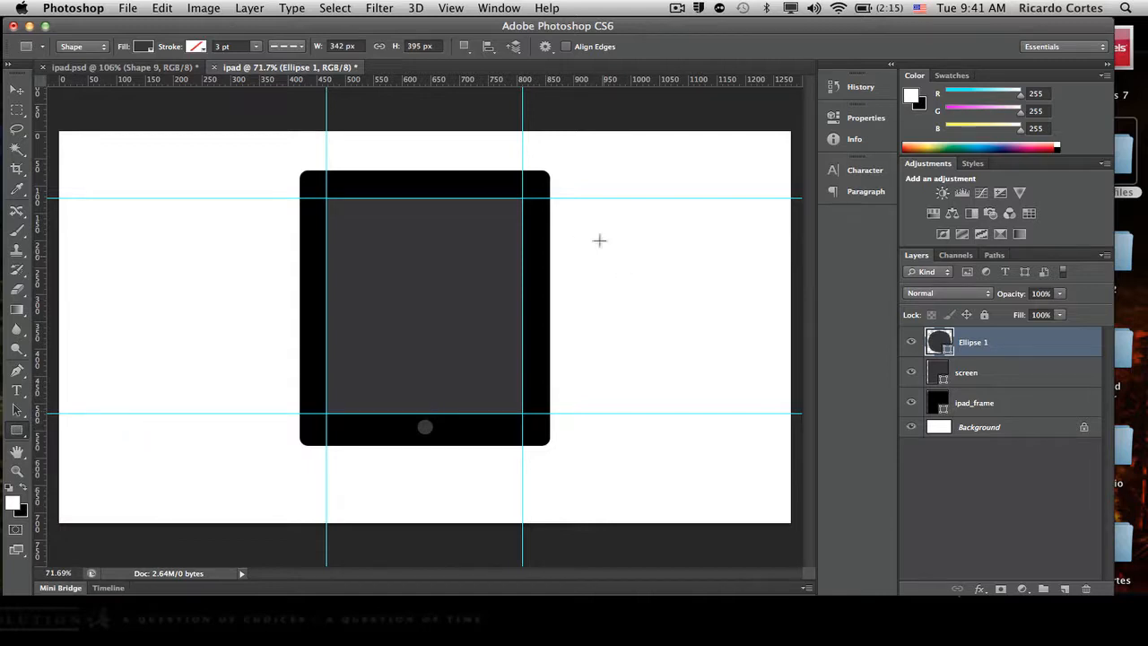
pyautogui.moveTo(567, 168); pyautogui.dragTo(763, 506)
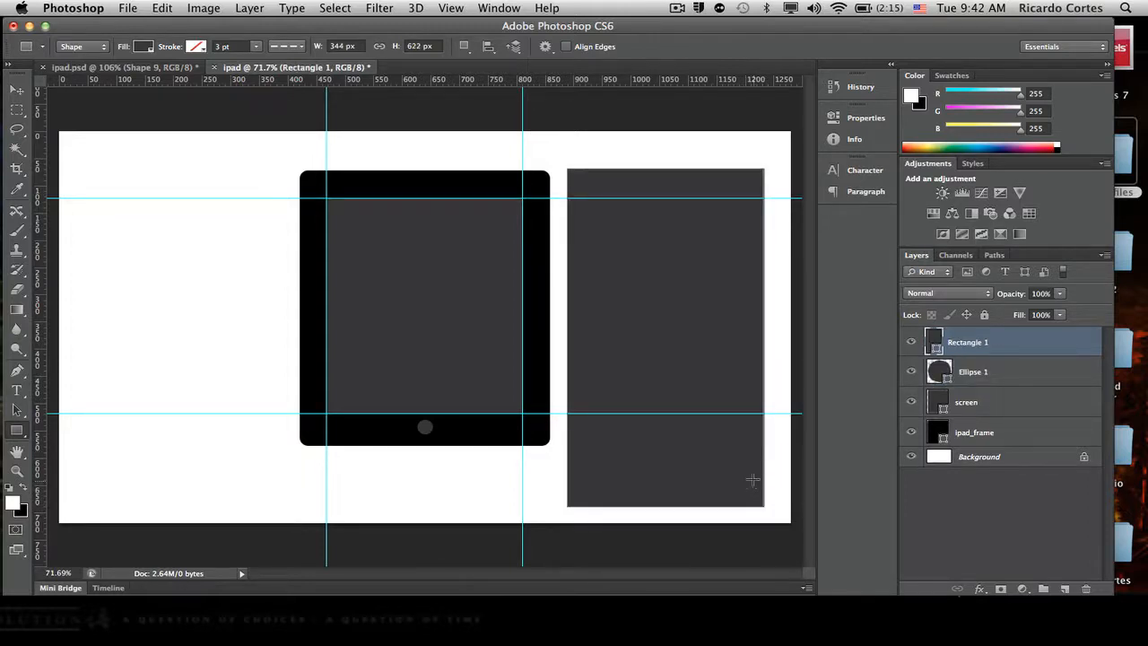
pyautogui.press('super+t')
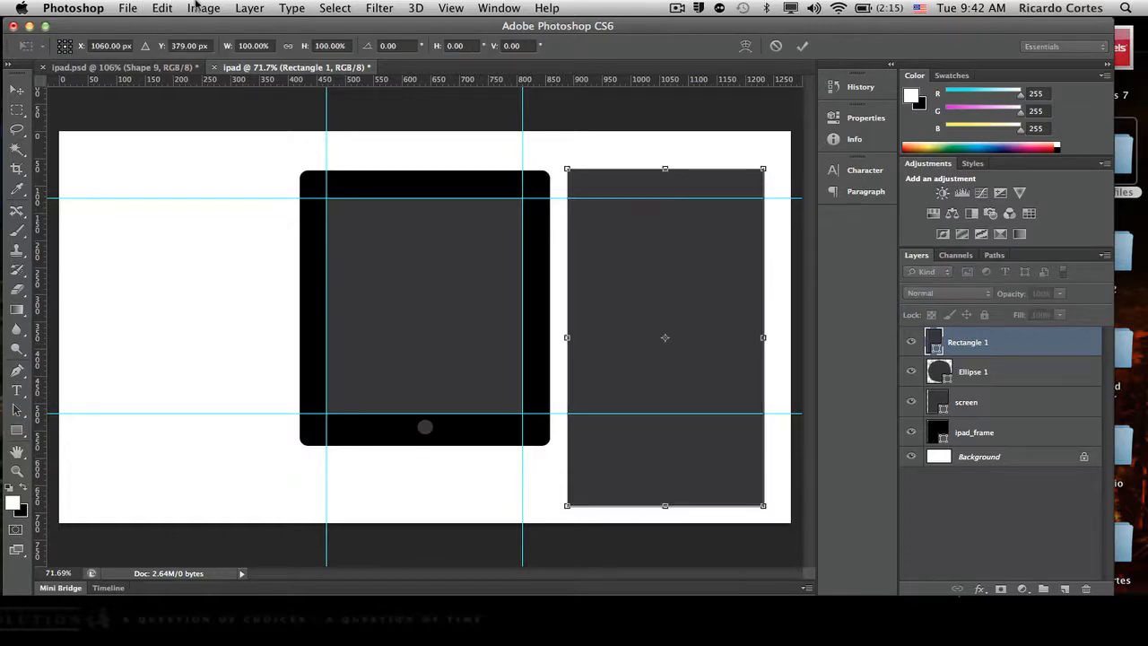
pyautogui.press('Return')
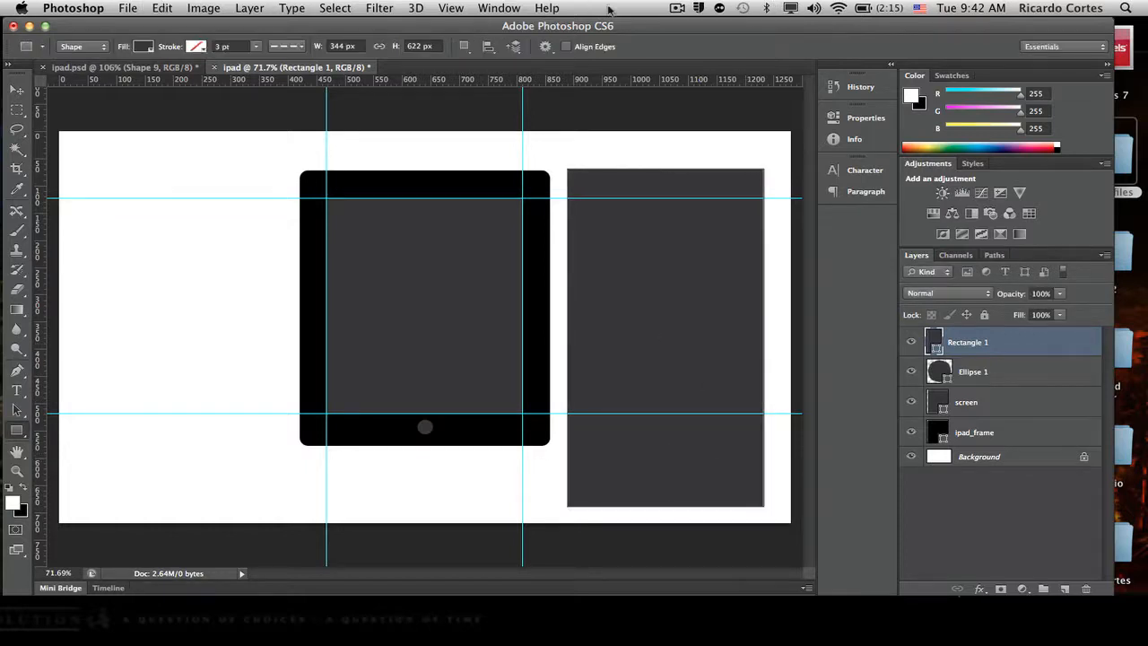
pyautogui.click(164, 7)
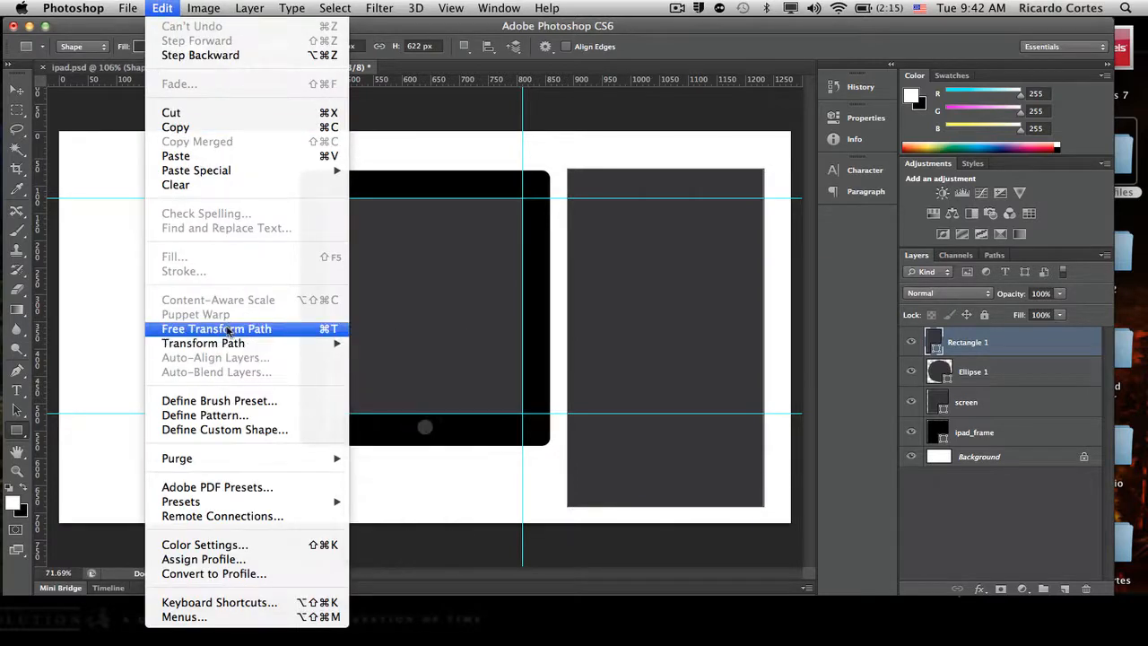
pyautogui.click(696, 64)
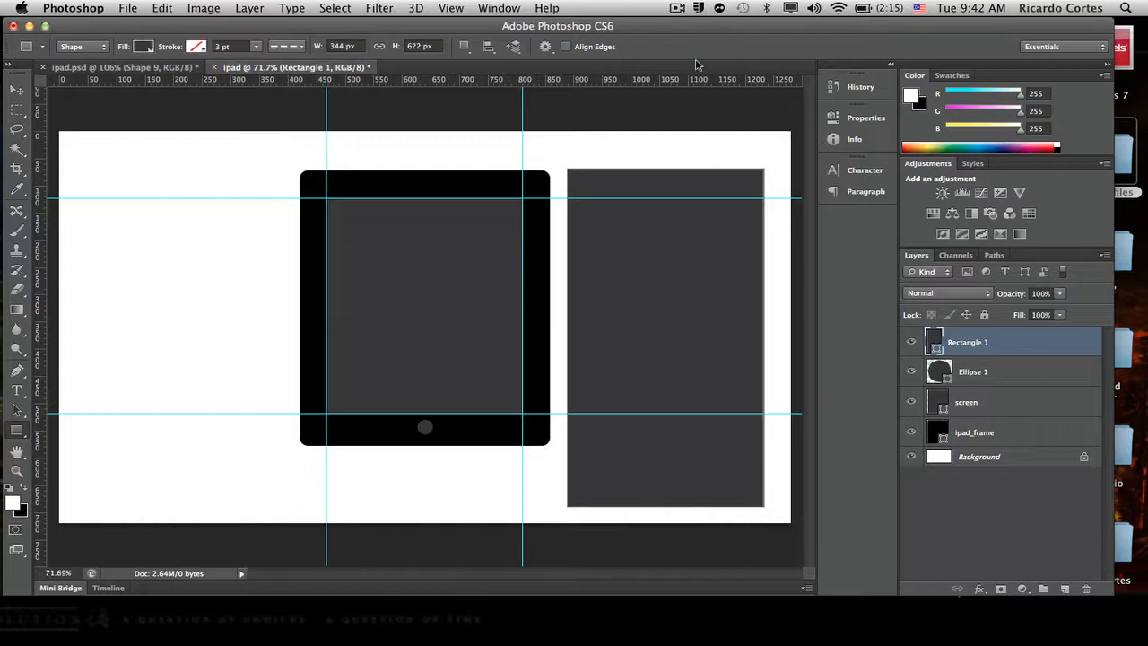
# - Rotate the new rectangle to about -36° and move it so it diagonally covers the iPad's upper-right corner
pyautogui.press('super+t')
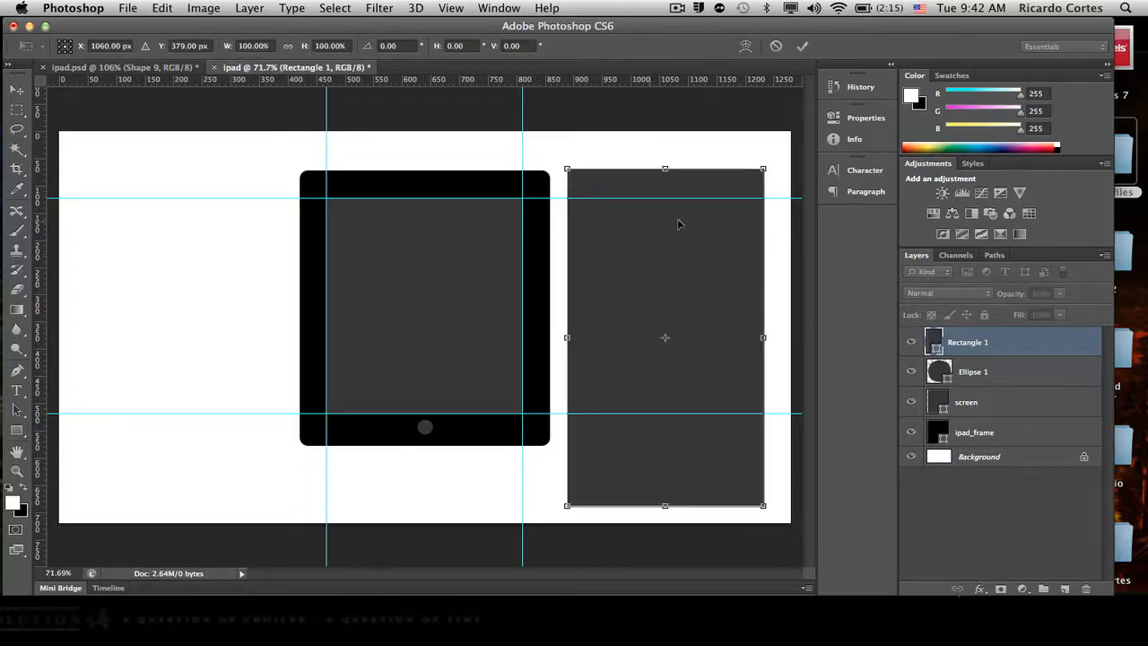
pyautogui.moveTo(772, 158); pyautogui.dragTo(606, 148)
pyautogui.moveTo(746, 419); pyautogui.dragTo(686, 289)
pyautogui.moveTo(785, 252); pyautogui.dragTo(814, 263)
pyautogui.moveTo(638, 254); pyautogui.dragTo(638, 283)
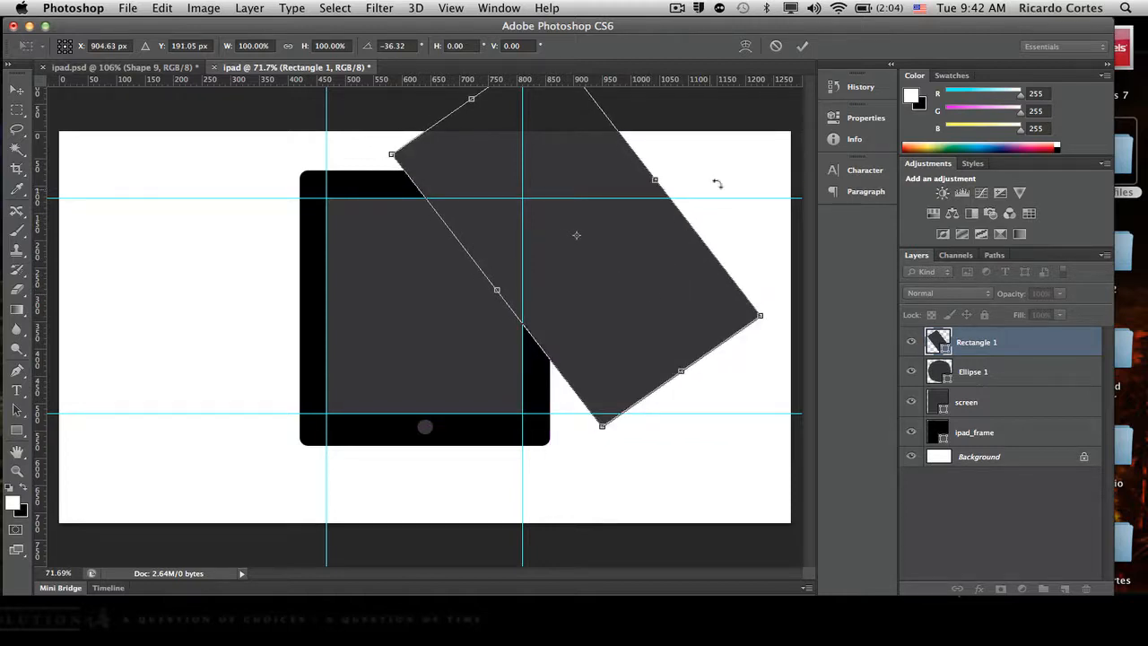
pyautogui.click(803, 47)
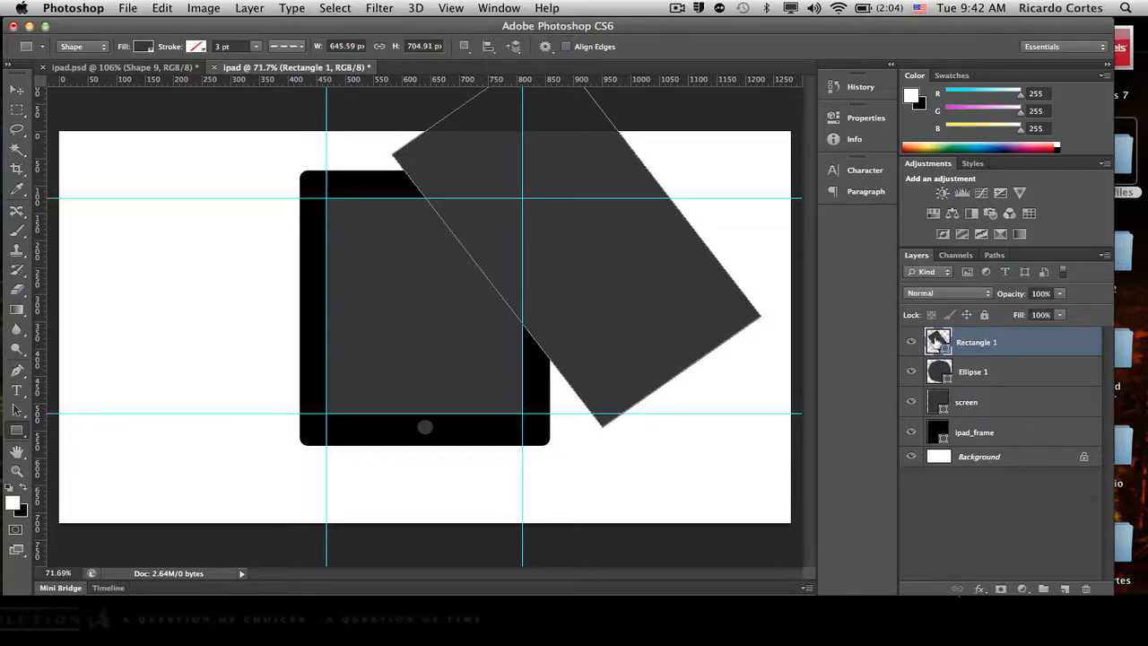
# - Change the rotated rectangle's fill to white
pyautogui.doubleClick(937, 341)
pyautogui.click(718, 313)
pyautogui.moveTo(718, 313); pyautogui.dragTo(545, 231)
pyautogui.click(959, 263)
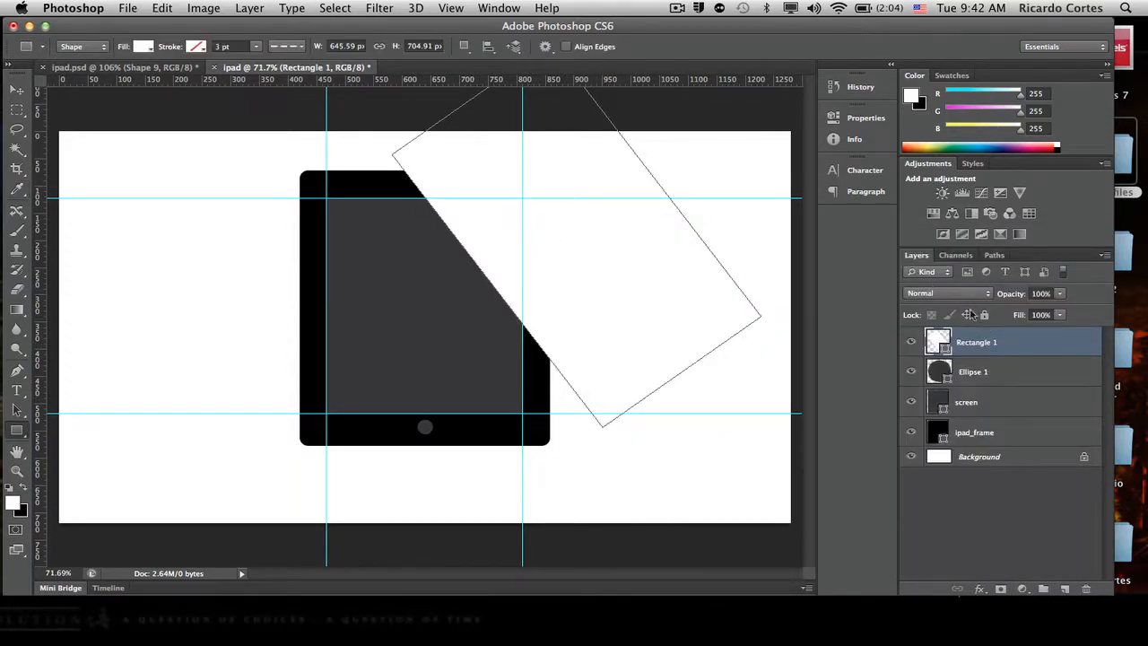
# - Try the Lighten blend mode on the white rectangle's layer and restore it to Normal
pyautogui.click(988, 295)
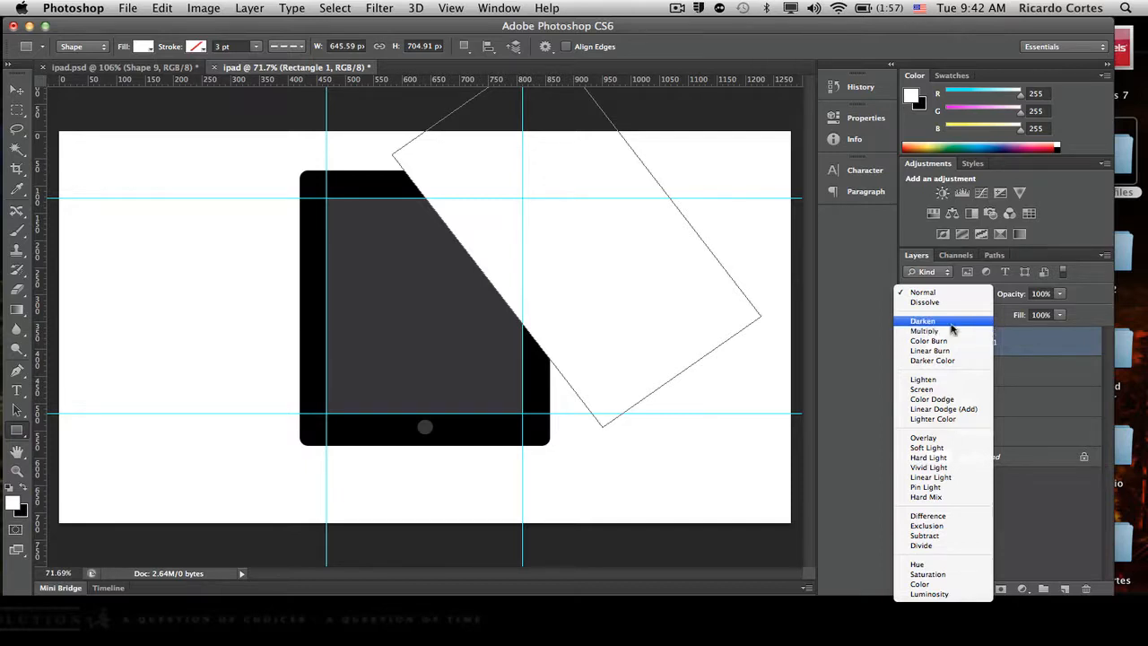
pyautogui.click(938, 380)
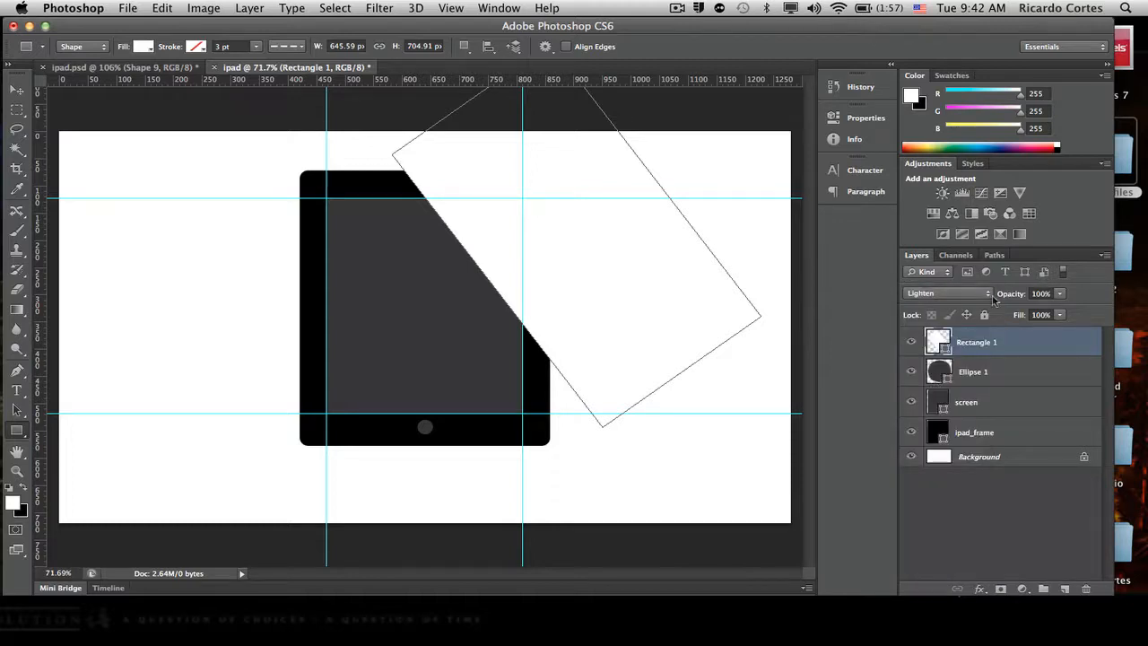
pyautogui.click(989, 293)
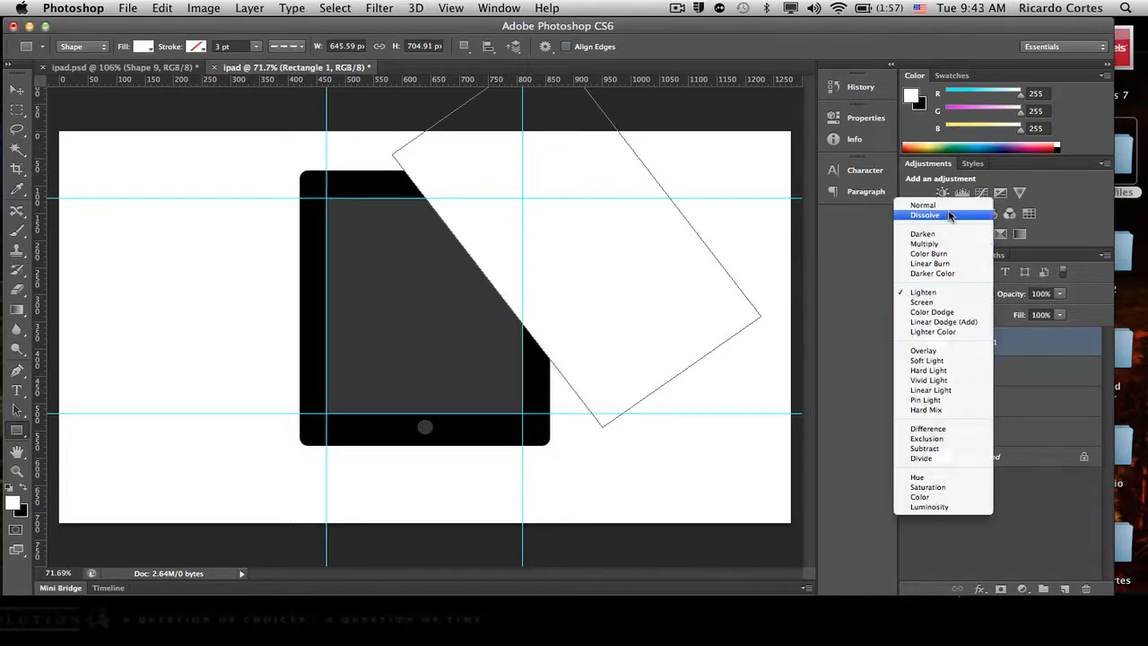
pyautogui.click(937, 206)
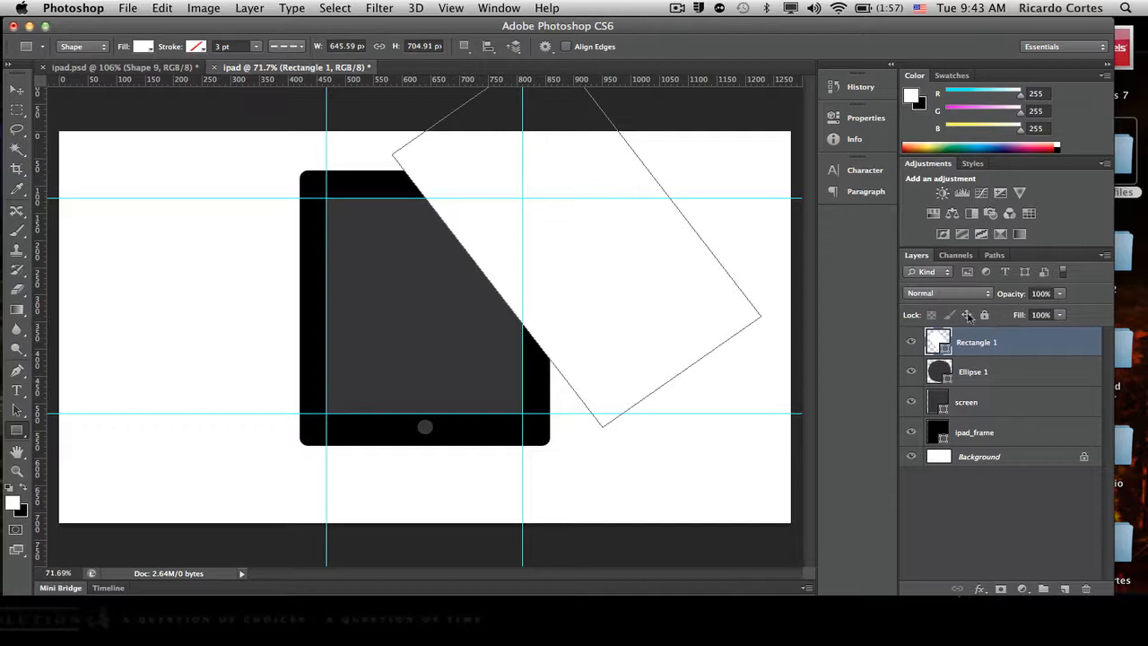
# - Lower the white rectangle layer's opacity to 32%
pyautogui.moveTo(1013, 298); pyautogui.dragTo(962, 300)
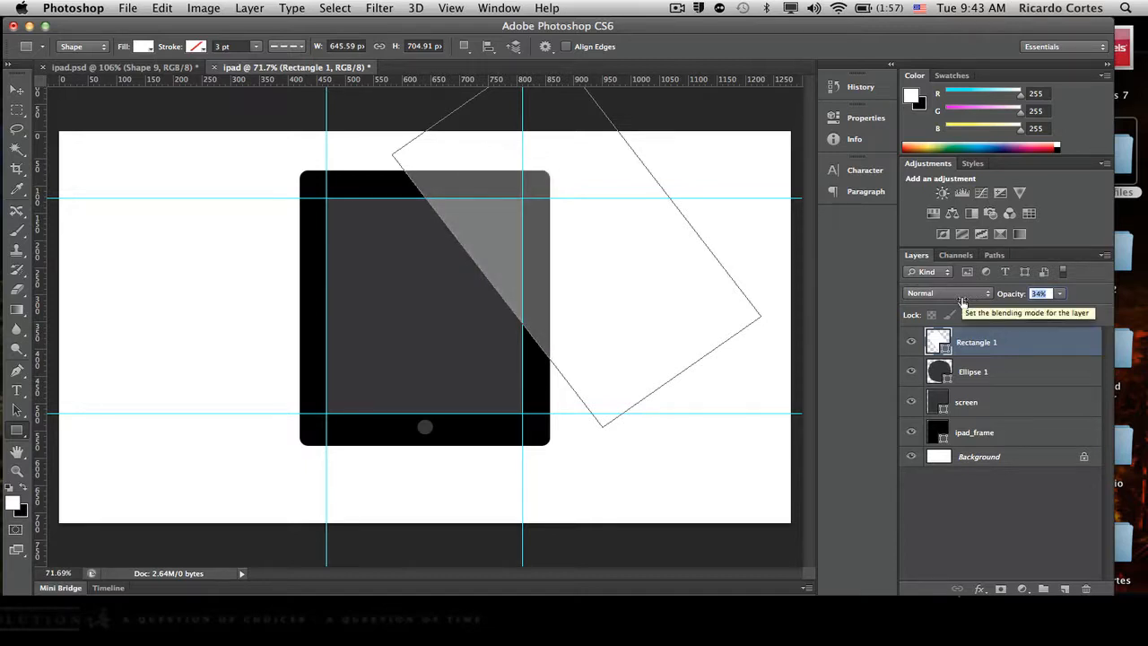
pyautogui.moveTo(957, 302); pyautogui.dragTo(956, 303)
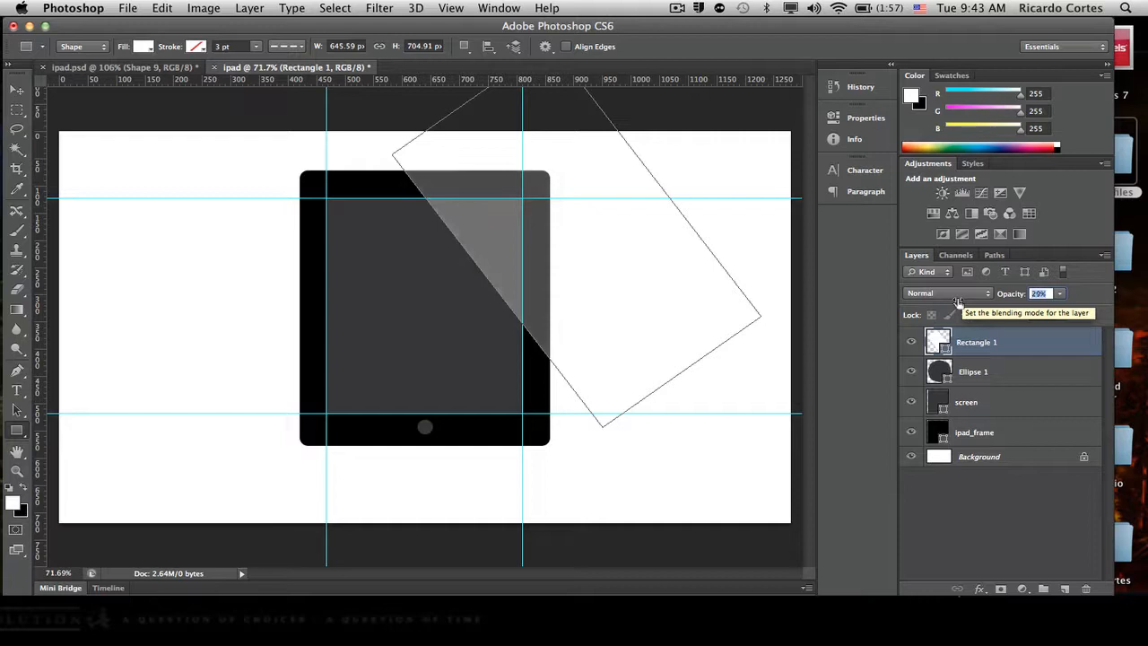
pyautogui.moveTo(958, 302); pyautogui.dragTo(967, 302)
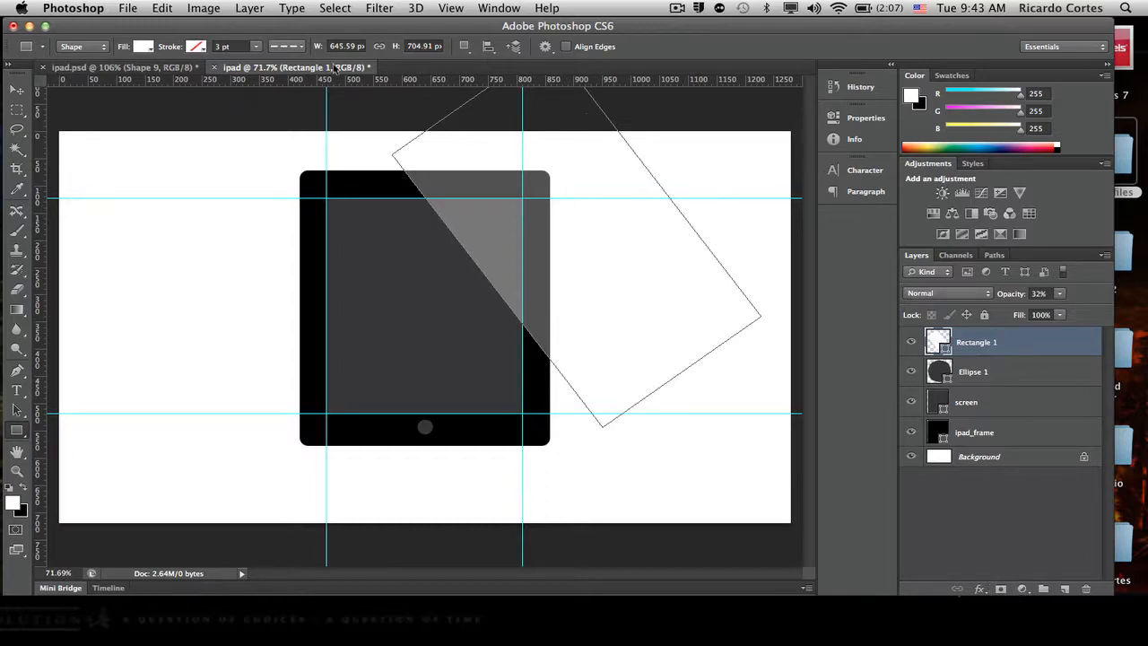
# - Load the ipad_frame shape as a selection and use it as a layer mask on the translucent white rectangle
pyautogui.keyDown('super'); pyautogui.click(938, 434); pyautogui.keyUp('super')
pyautogui.click(1001, 588)
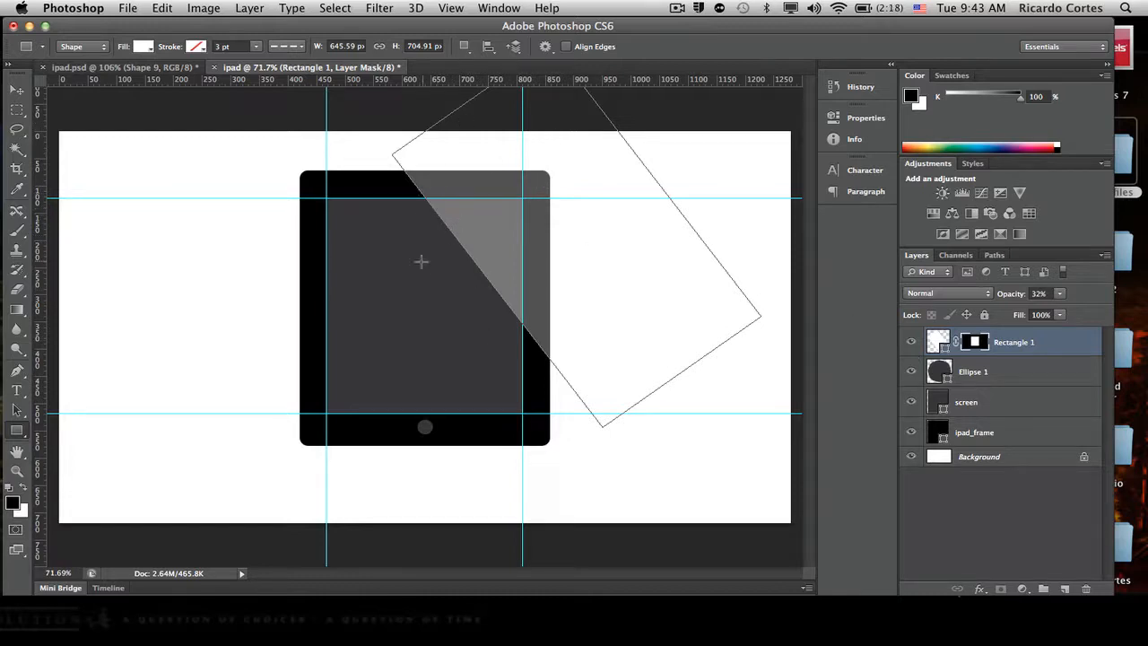
# - Try filling the Background layer with black and undo the fill
pyautogui.click(1016, 460)
pyautogui.press('x')
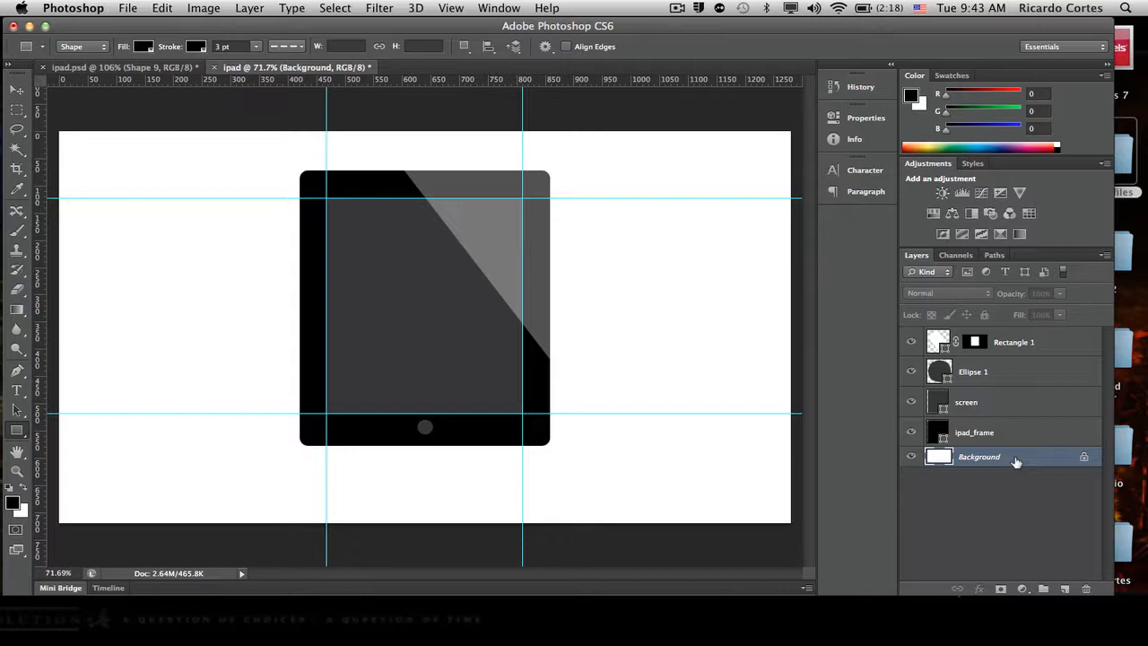
pyautogui.hotkey('alt', 'BackSpace')
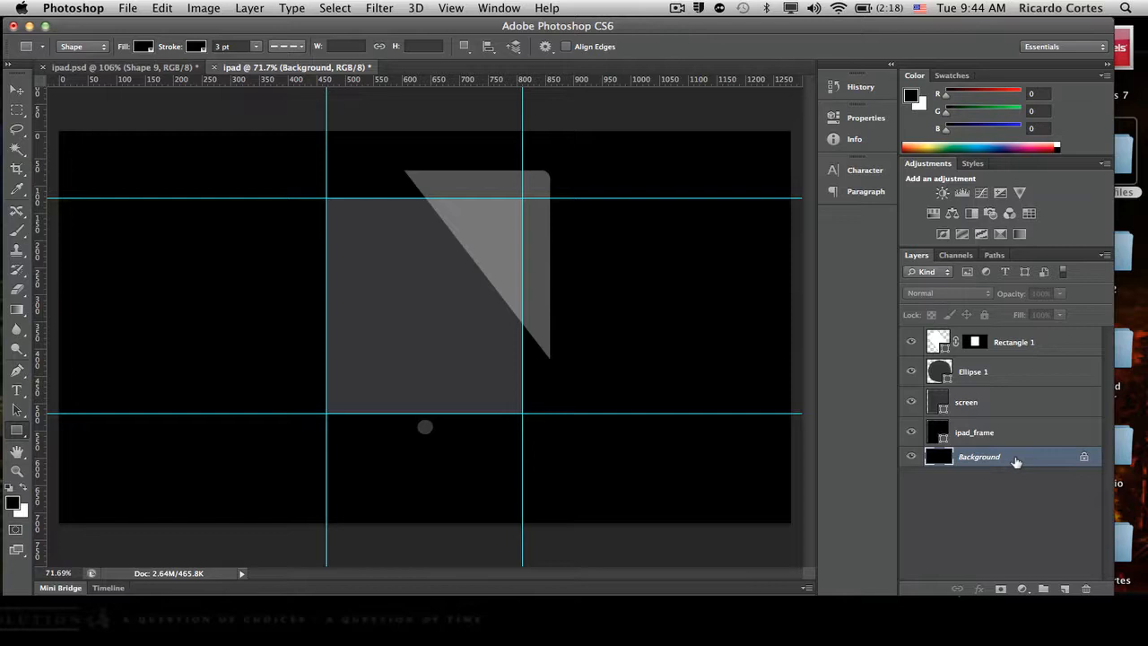
pyautogui.press('super+z')
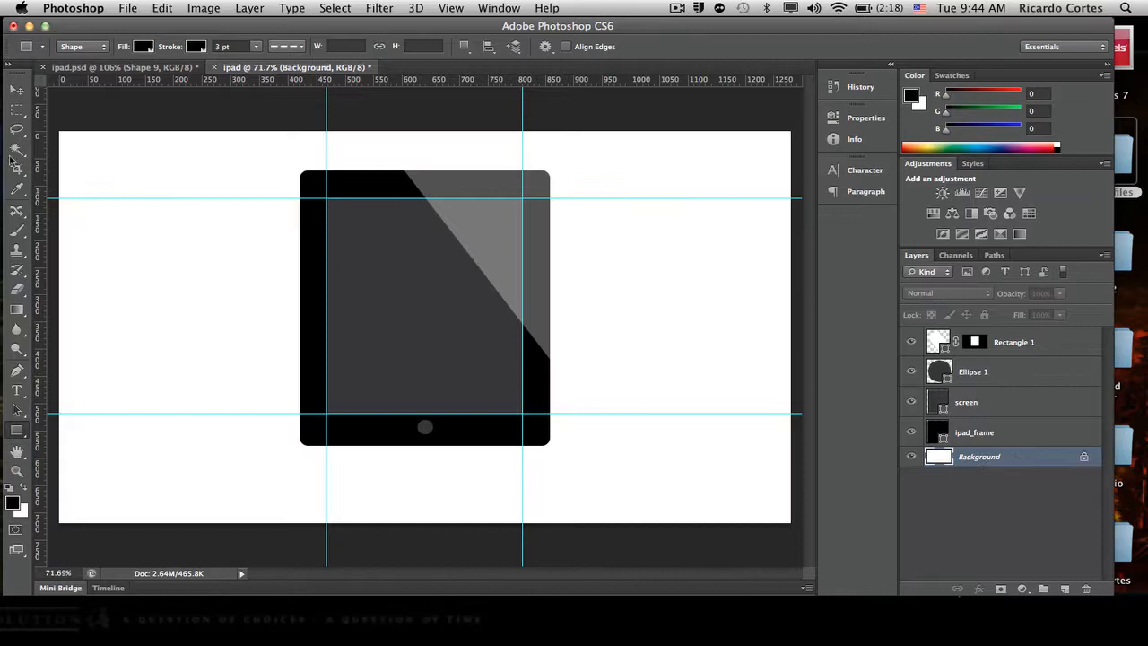
# - Rename the small circle's layer as button and the masked white rectangle's layer as highkight
pyautogui.doubleClick(976, 372)
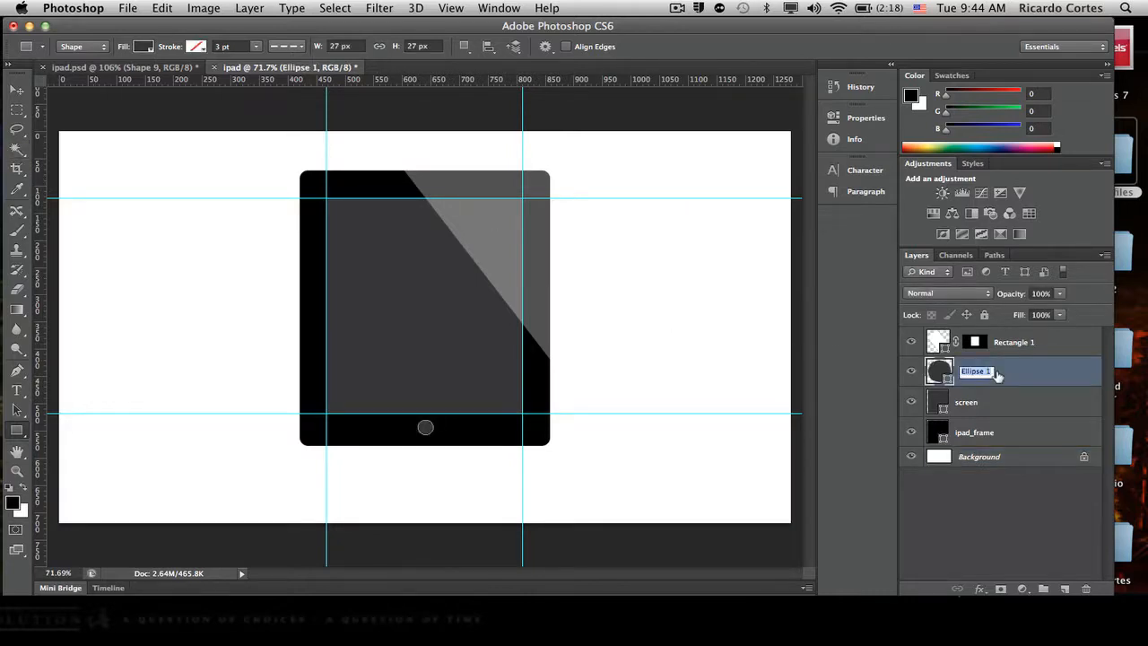
pyautogui.write('button')
pyautogui.press('Return')
pyautogui.click(1010, 343)
pyautogui.doubleClick(1012, 342)
pyautogui.write('highlight')
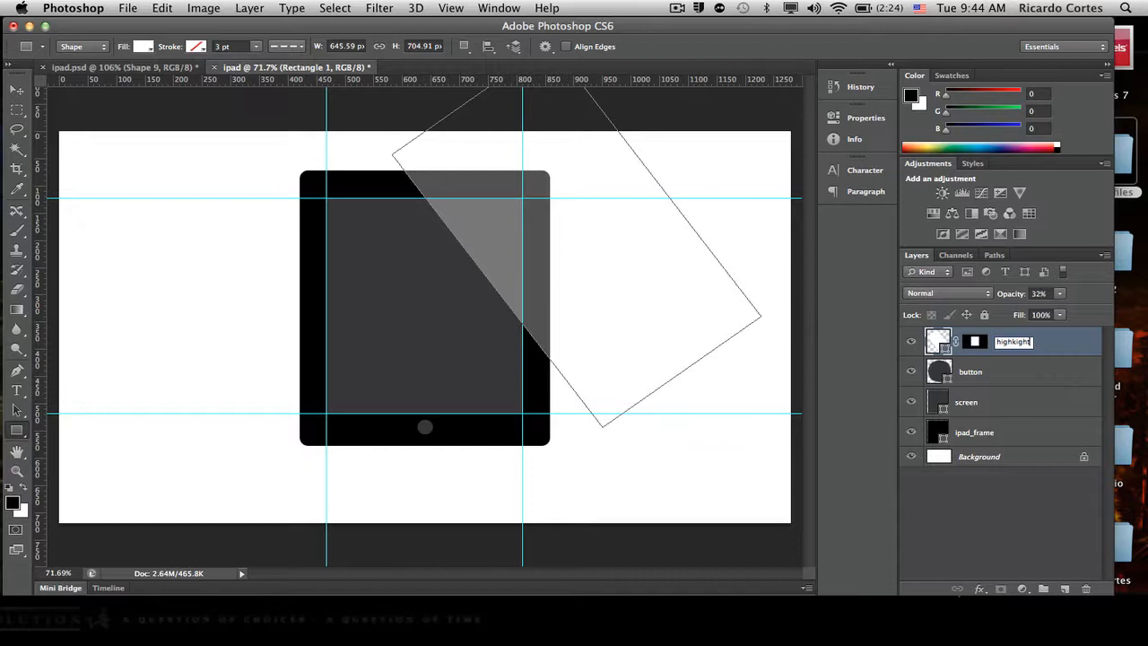
pyautogui.press('Return')
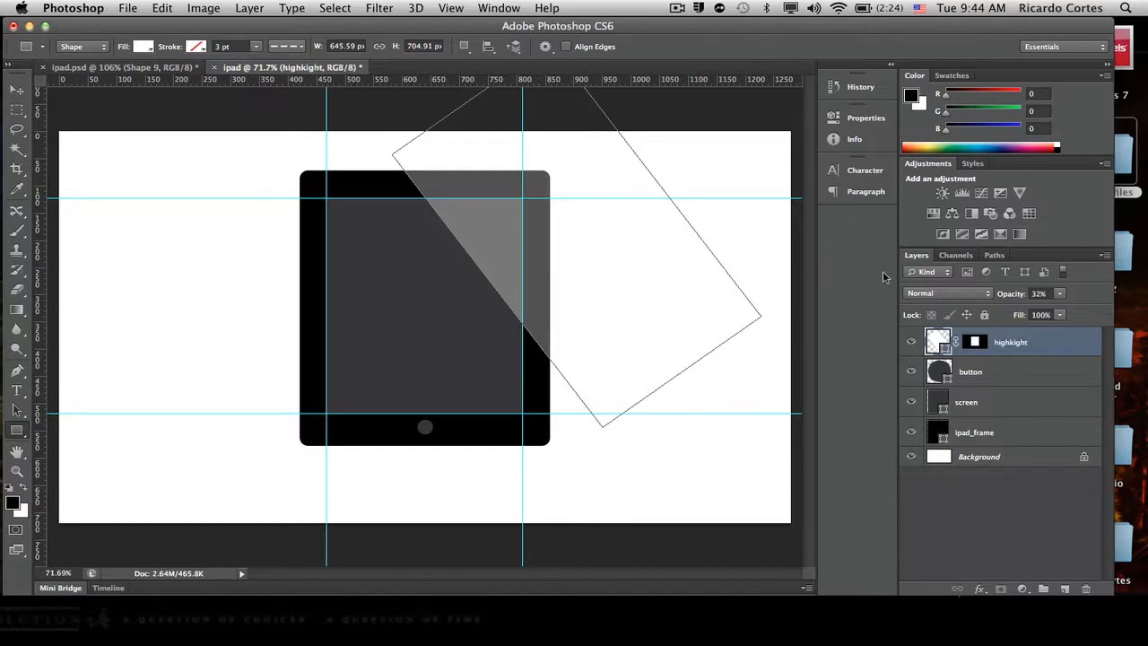
# - Add a Gradient Overlay to the button layer with a reversed black-to-white linear gradient at 90° and 100% opacity
pyautogui.click(974, 371)
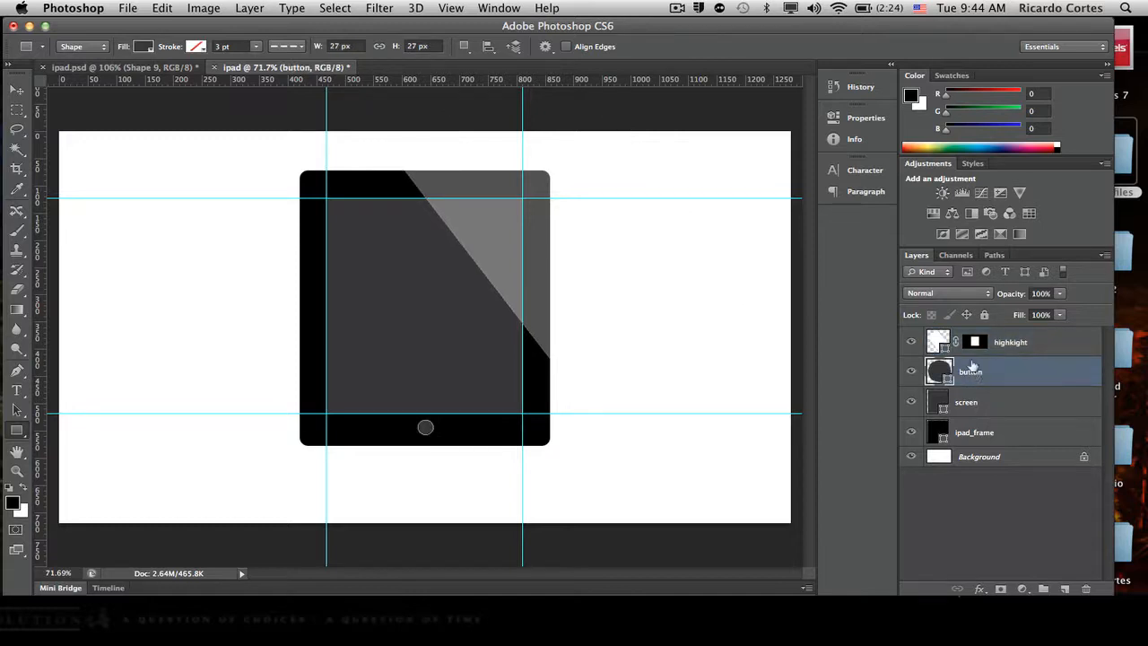
pyautogui.doubleClick(1019, 372)
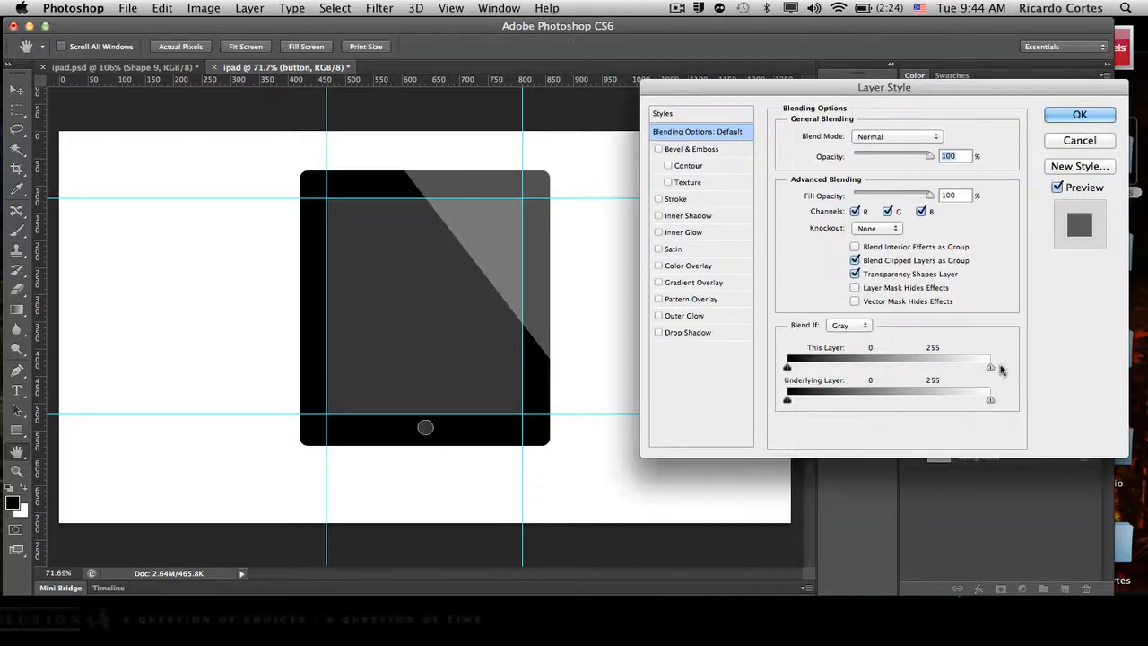
pyautogui.moveTo(915, 85); pyautogui.dragTo(762, 52)
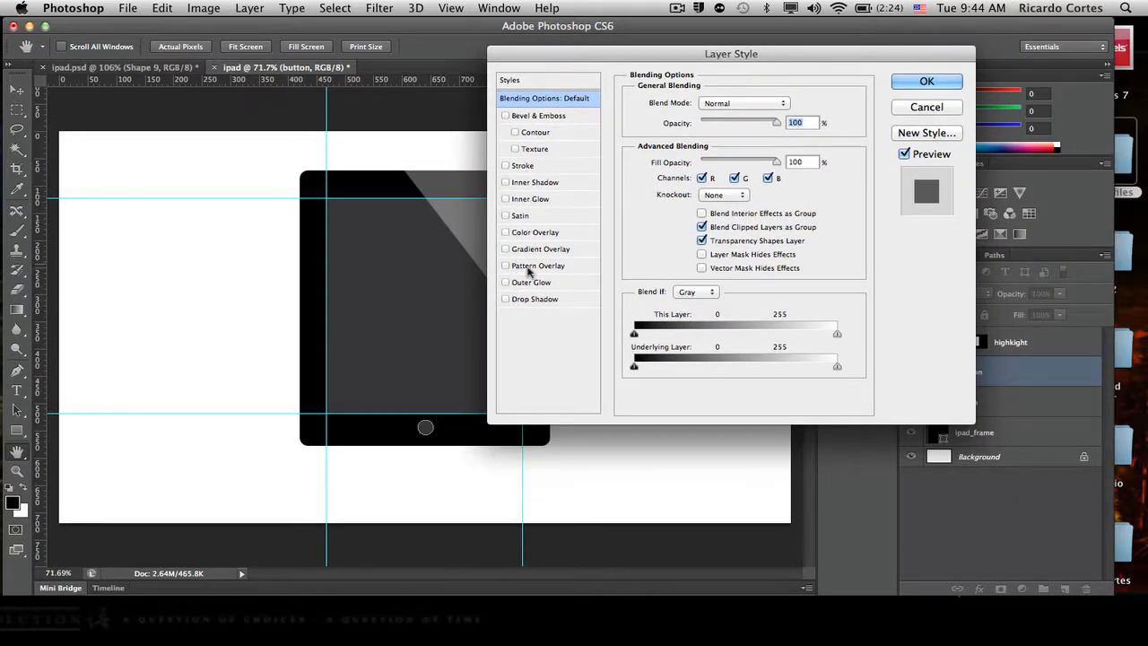
pyautogui.click(505, 249)
pyautogui.click(549, 250)
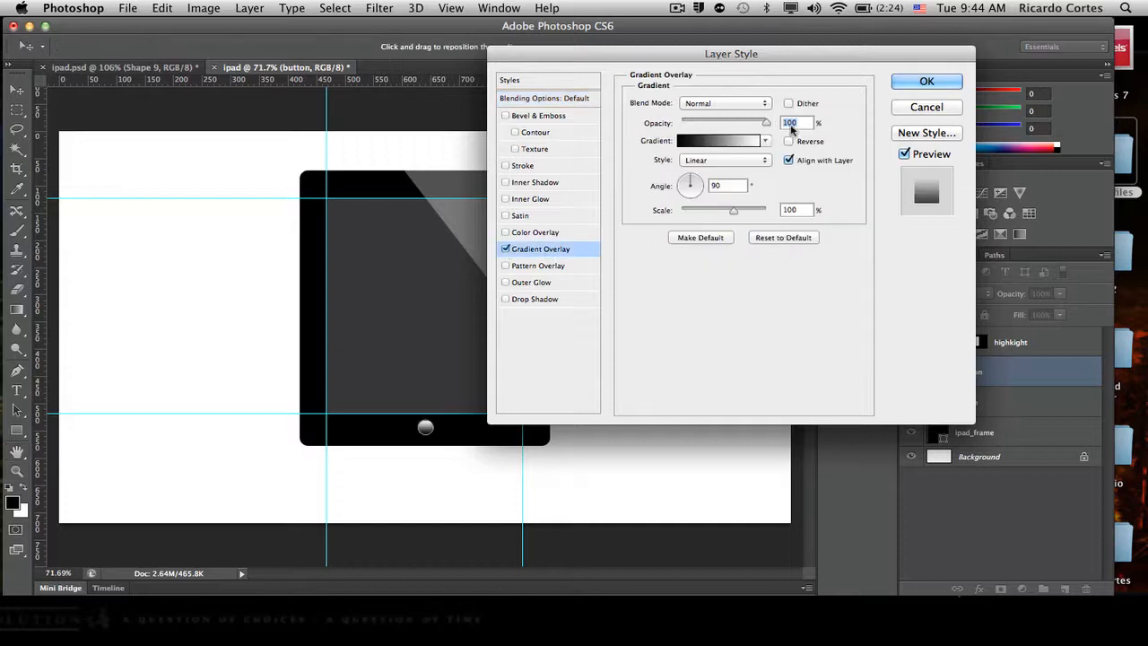
pyautogui.click(750, 141)
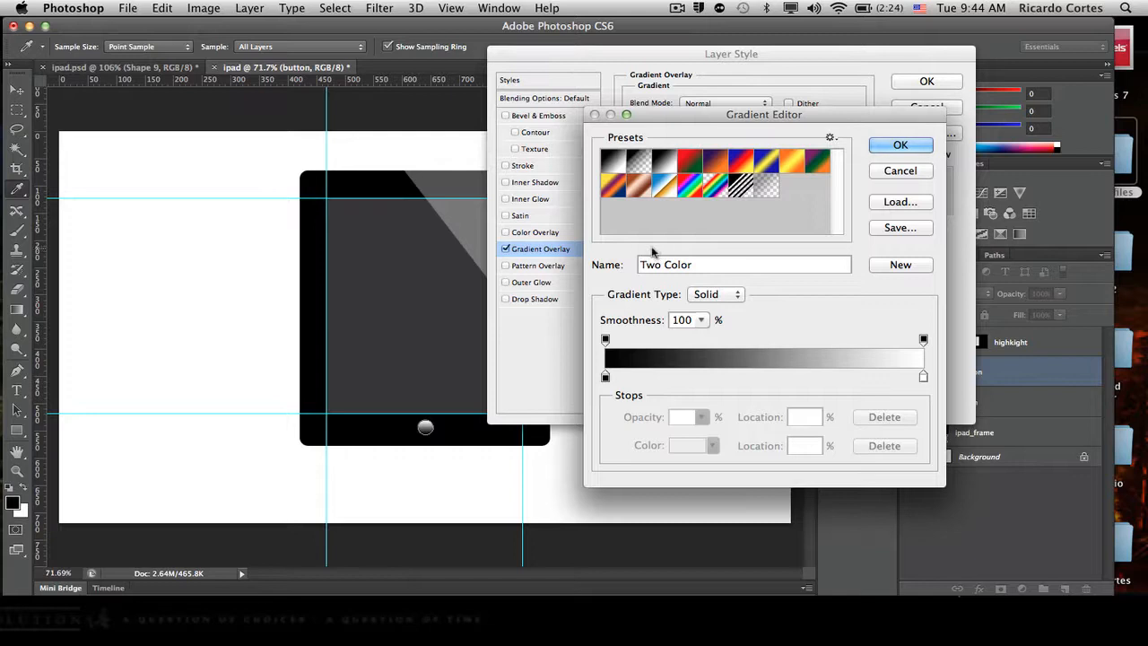
pyautogui.click(900, 148)
pyautogui.click(789, 144)
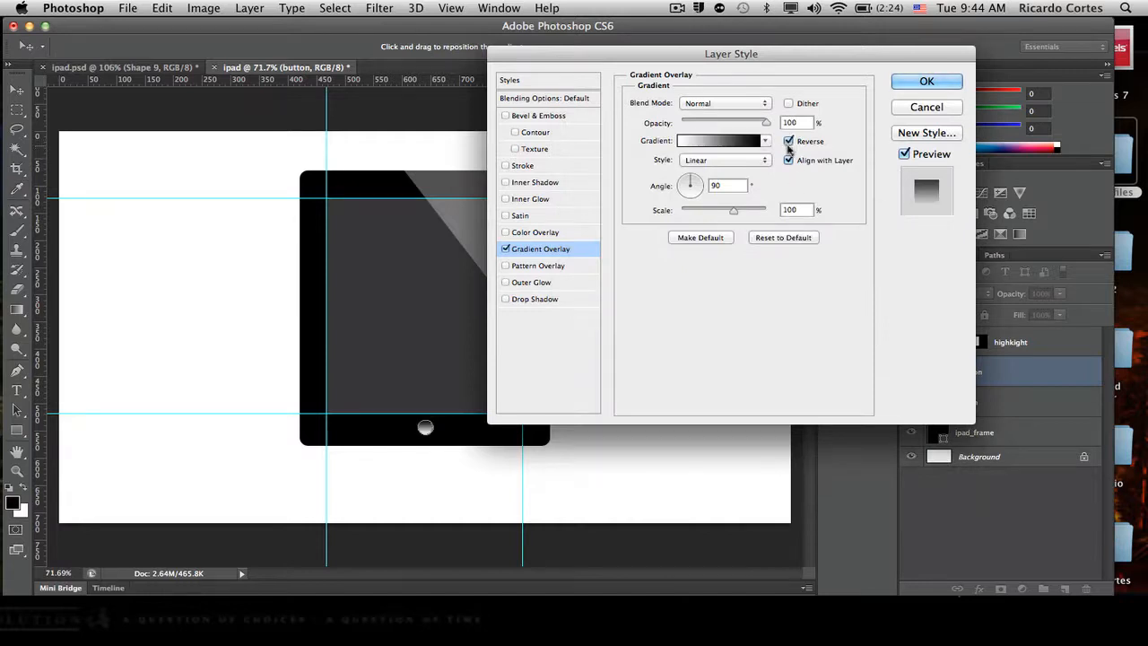
pyautogui.click(924, 83)
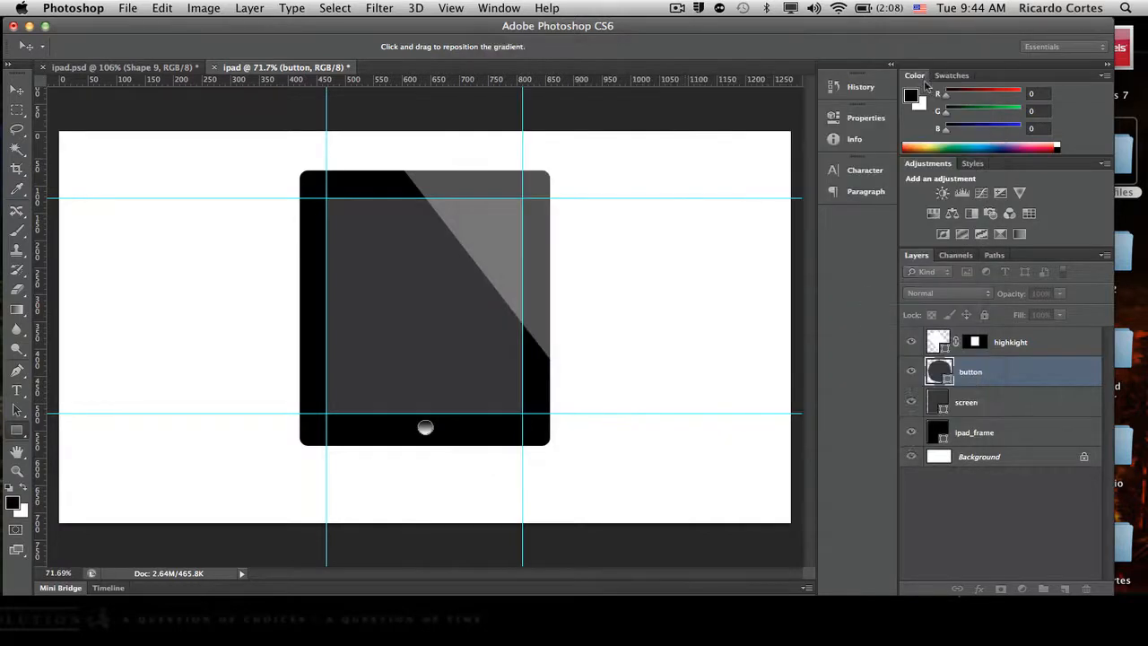
# - Shift the gradient overlay of the button layer slightly upward on the canvas
pyautogui.doubleClick(1040, 365)
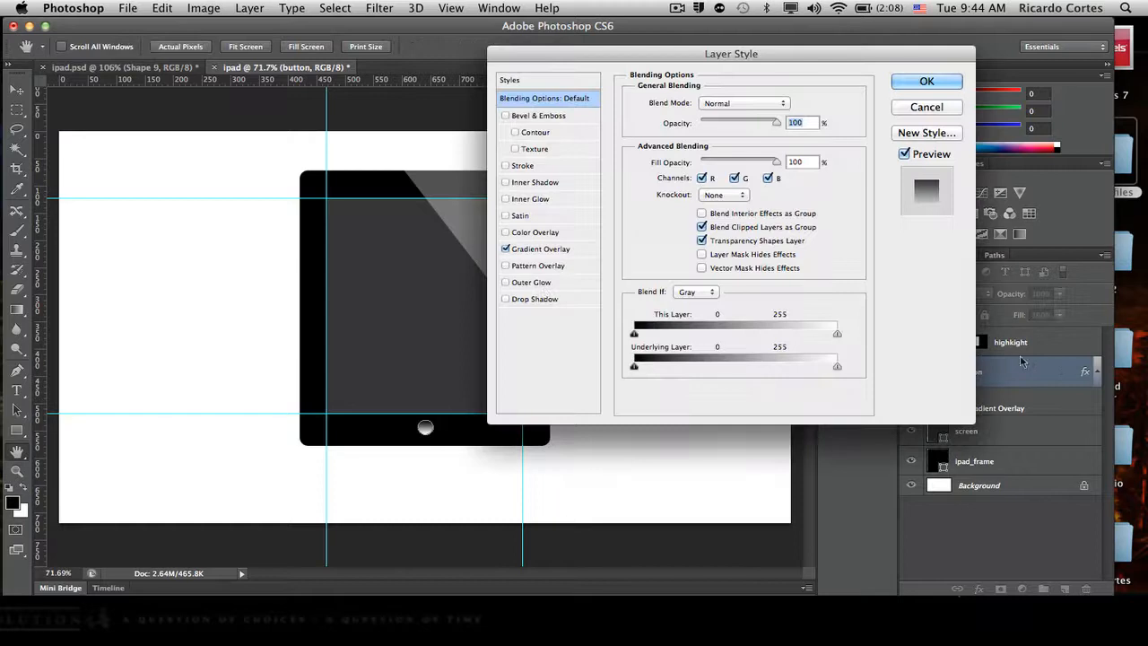
pyautogui.click(541, 250)
pyautogui.moveTo(430, 359); pyautogui.dragTo(435, 350)
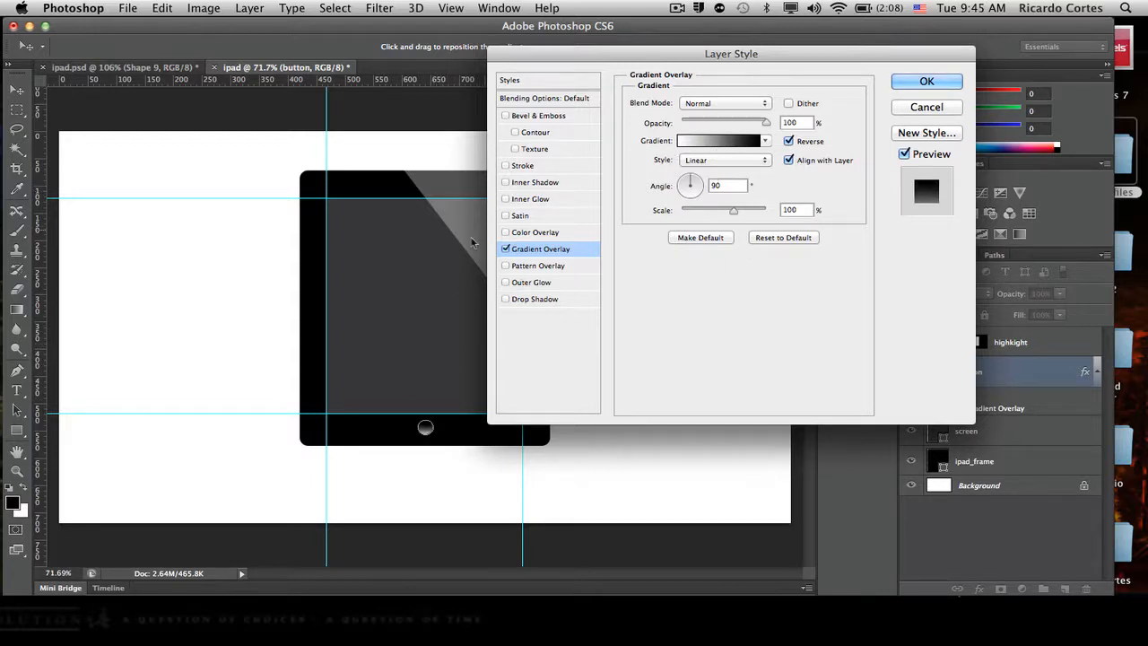
# - Add a Drop Shadow to the button layer with Screen blend mode and a white shadow colour
pyautogui.click(505, 300)
pyautogui.click(536, 300)
pyautogui.click(764, 106)
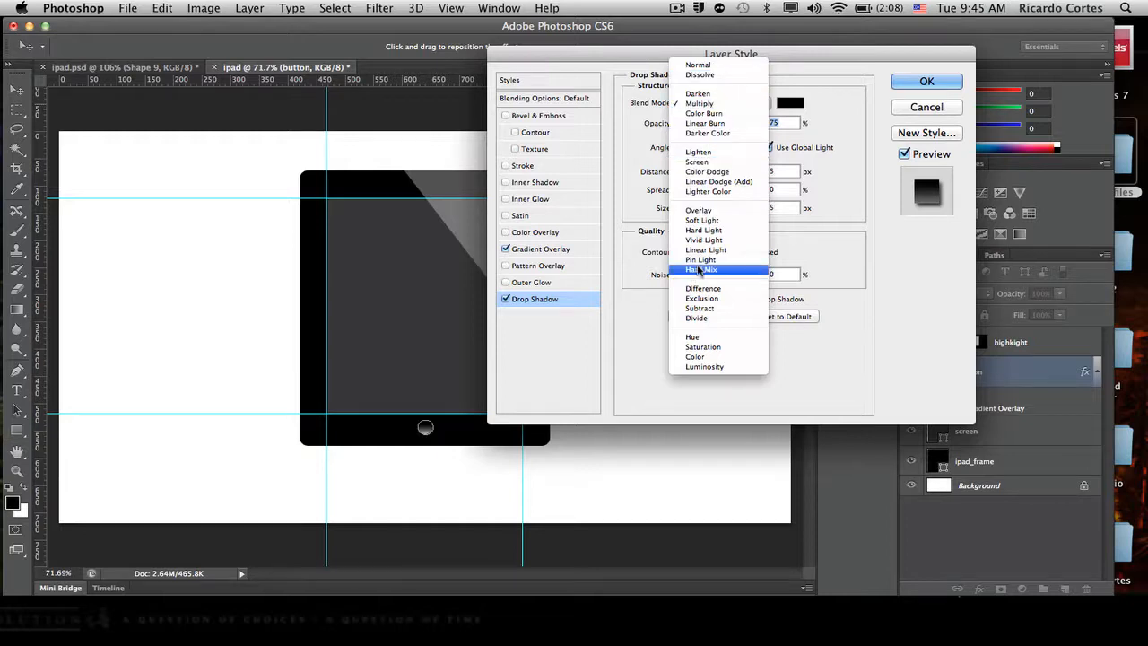
pyautogui.click(731, 163)
pyautogui.click(790, 102)
pyautogui.click(673, 302)
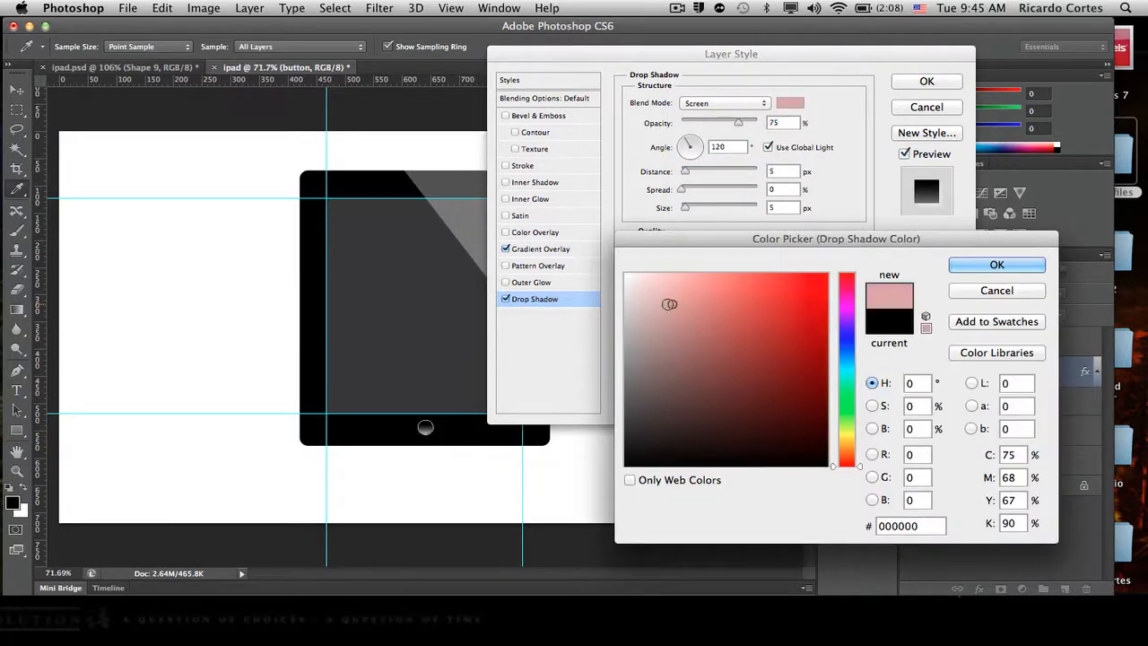
pyautogui.click(625, 274)
pyautogui.click(954, 261)
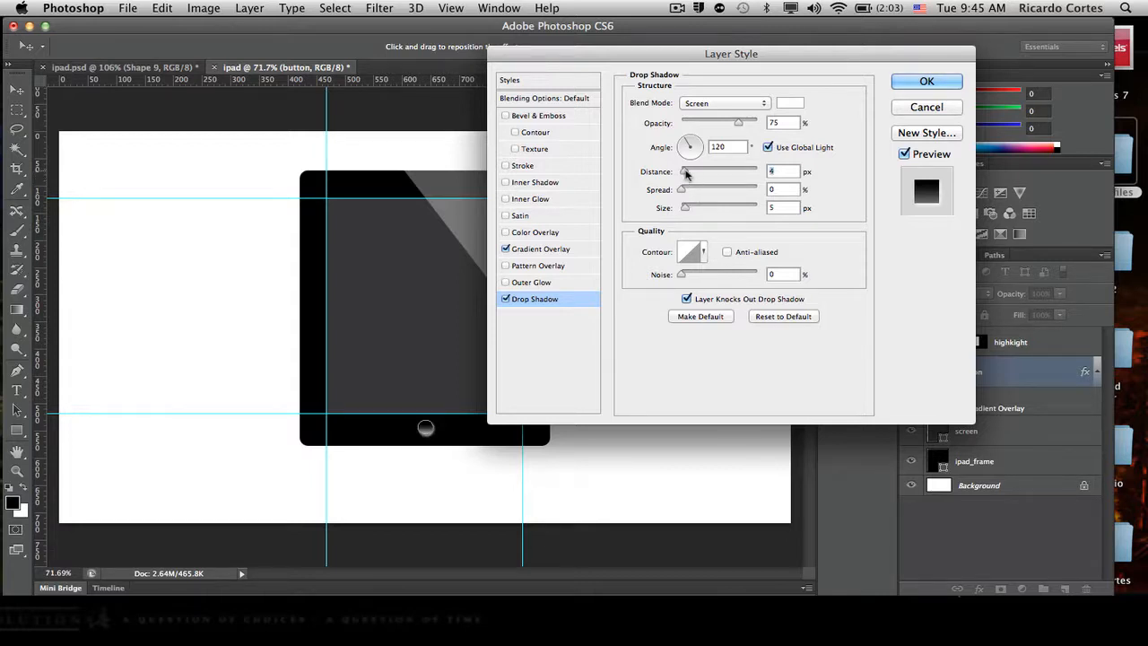
# - Set the button's drop shadow distance to 3 px and its size to 1 px
pyautogui.write('3')
pyautogui.click(686, 209)
pyautogui.write('1')
# - Lower the button's gradient overlay opacity to 21% and apply the layer style
pyautogui.click(563, 251)
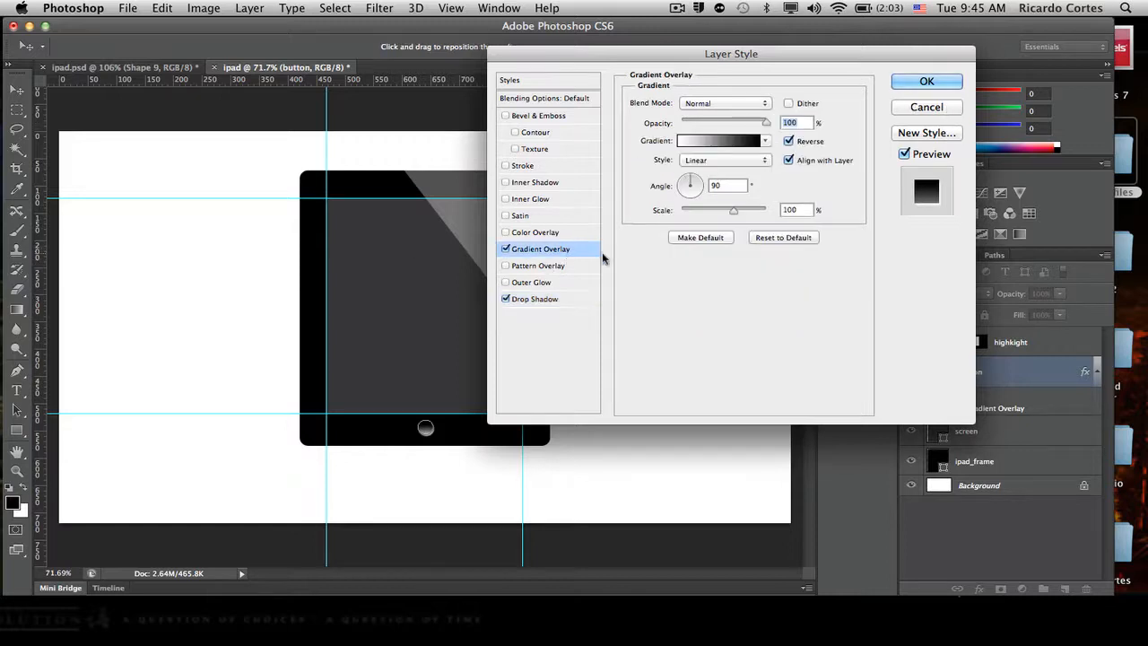
pyautogui.moveTo(766, 123); pyautogui.dragTo(695, 130)
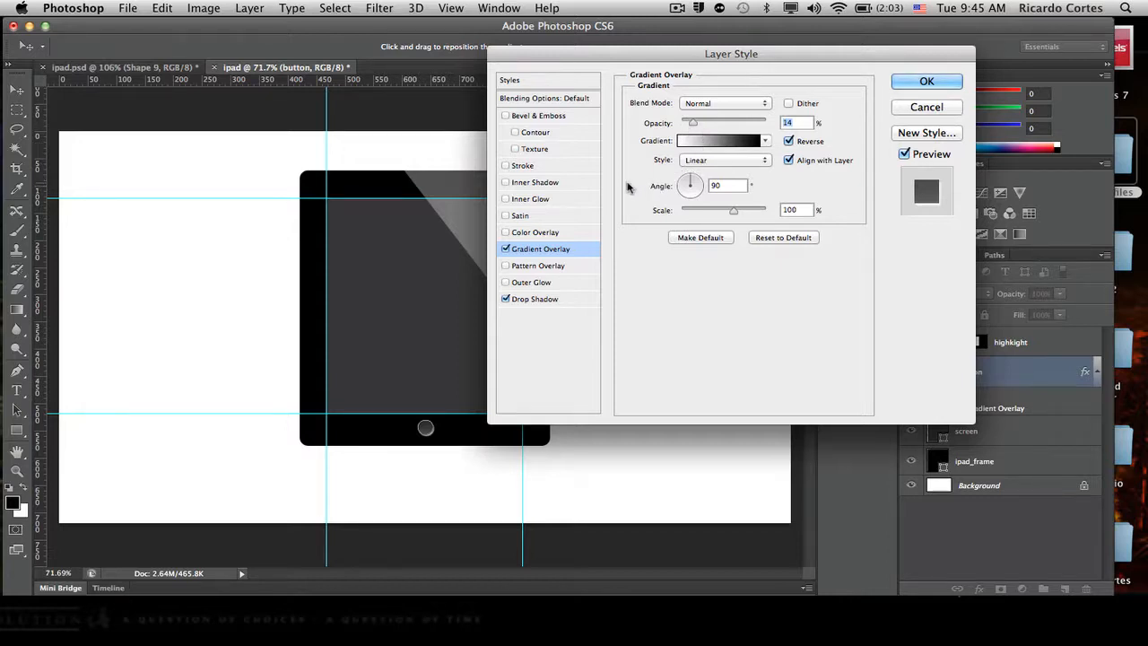
pyautogui.moveTo(690, 128); pyautogui.dragTo(700, 127)
pyautogui.click(898, 84)
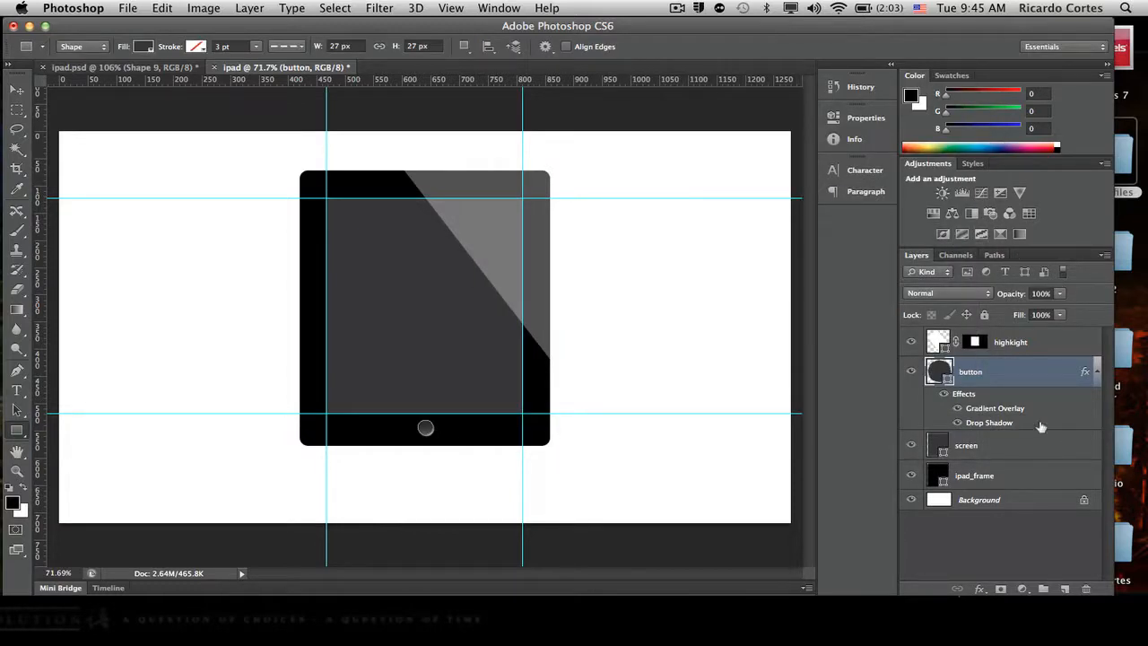
# - Change the fill colour of the button shape to black
pyautogui.doubleClick(941, 371)
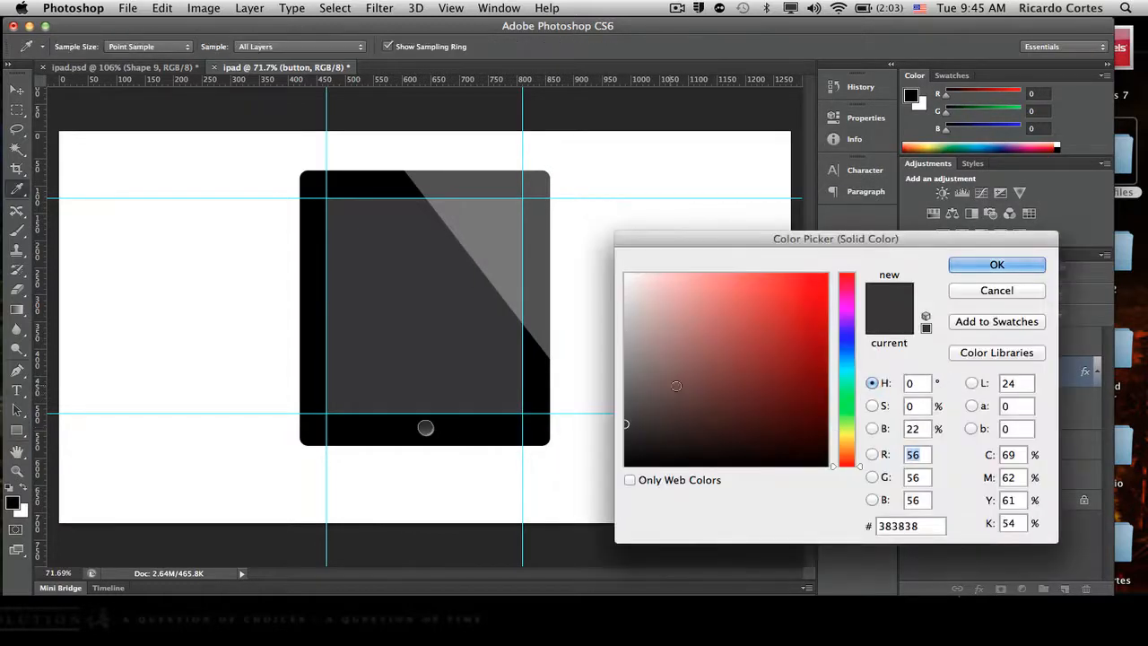
pyautogui.click(625, 465)
pyautogui.click(1022, 265)
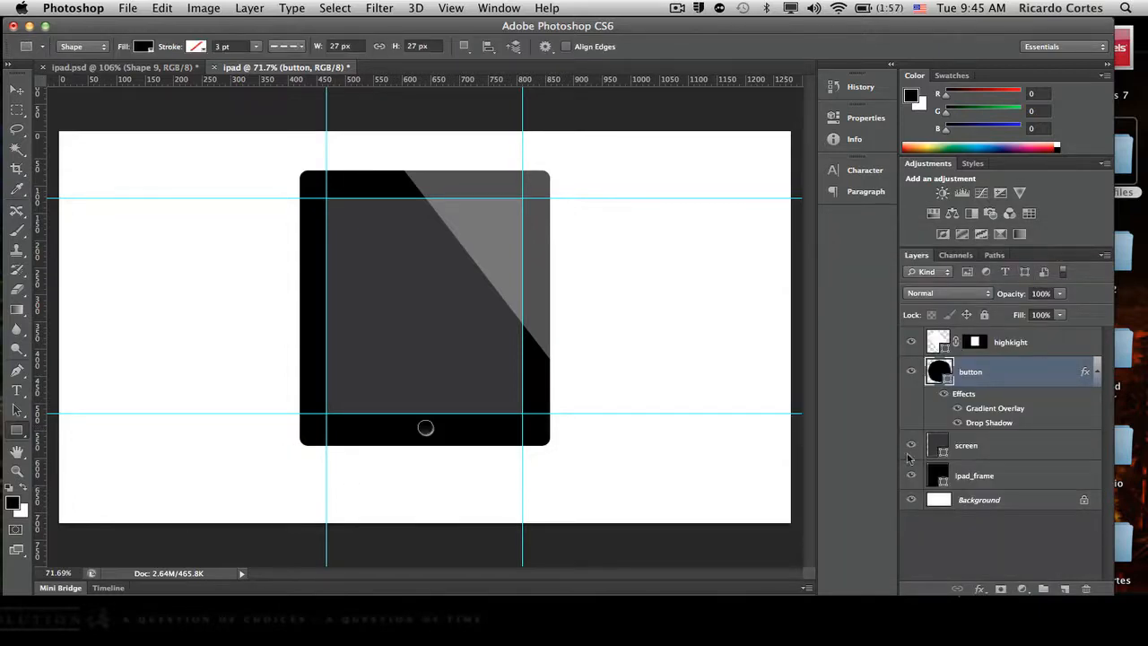
# - Set the button's gradient overlay to 78% opacity and Screen blend mode with Reverse enabled
pyautogui.doubleClick(1002, 408)
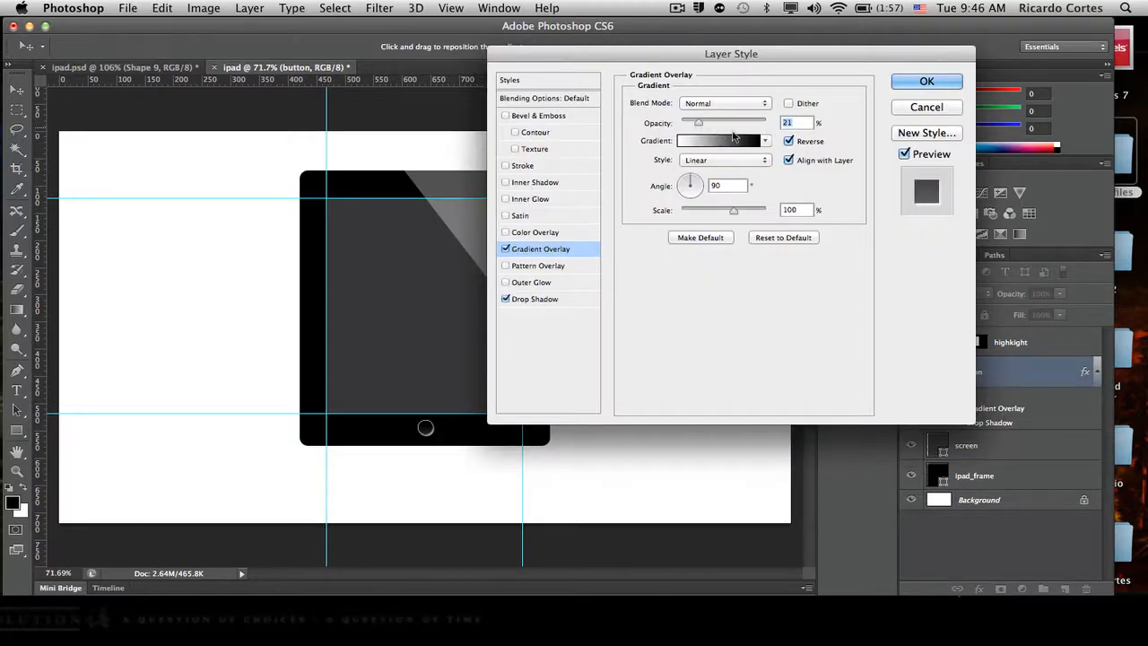
pyautogui.moveTo(698, 122); pyautogui.dragTo(744, 132)
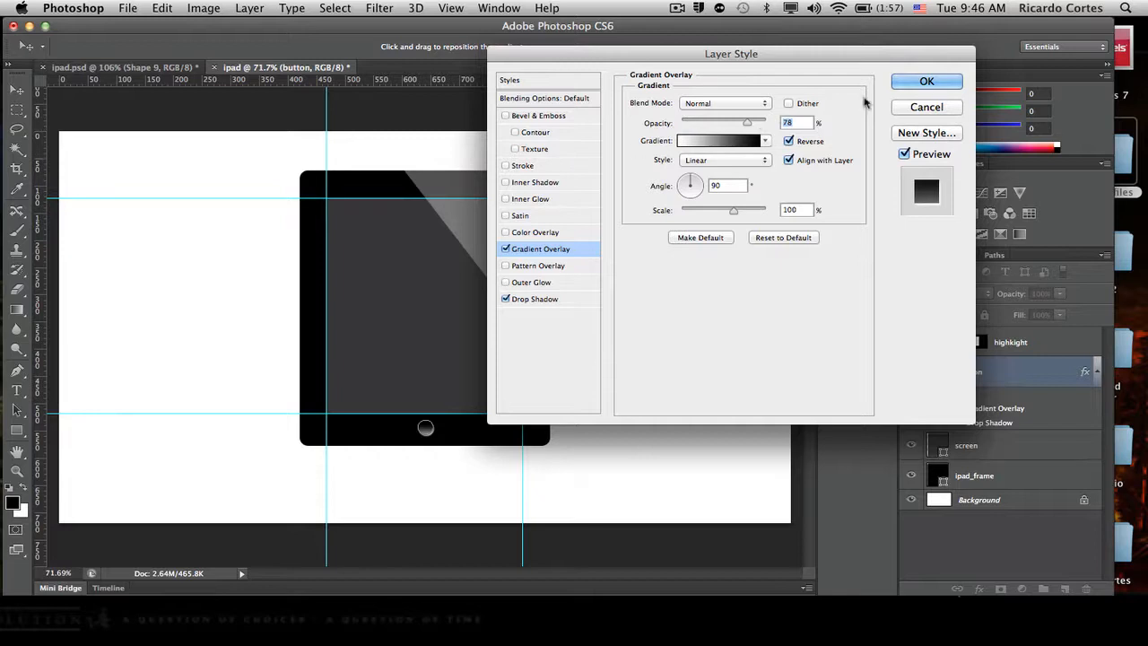
pyautogui.click(790, 141)
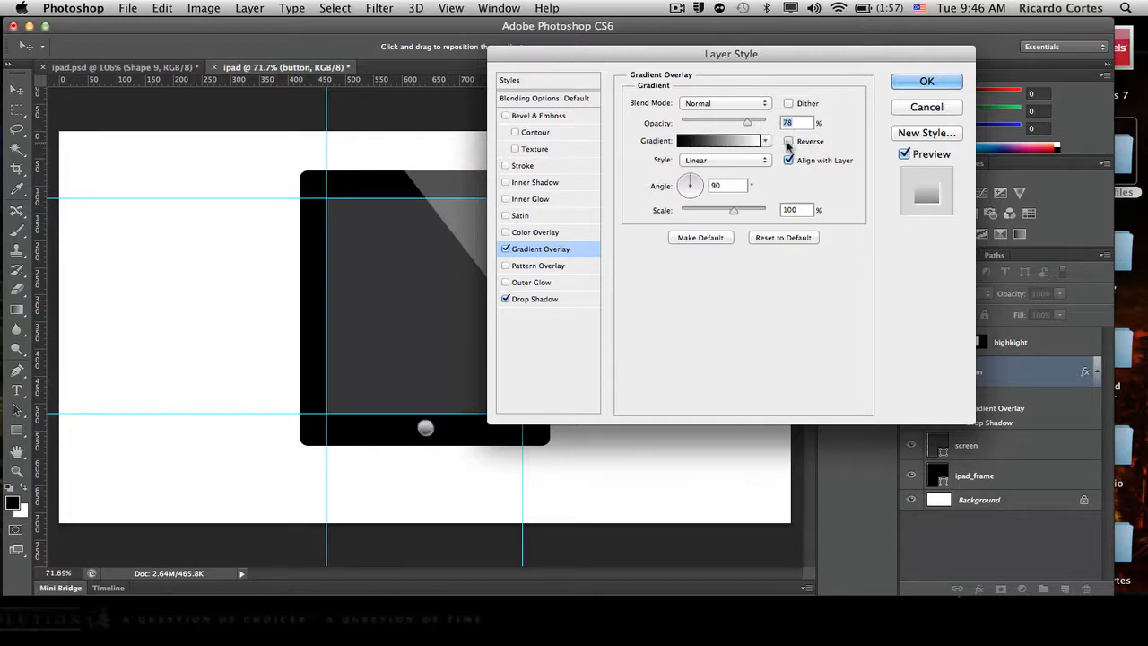
pyautogui.click(788, 142)
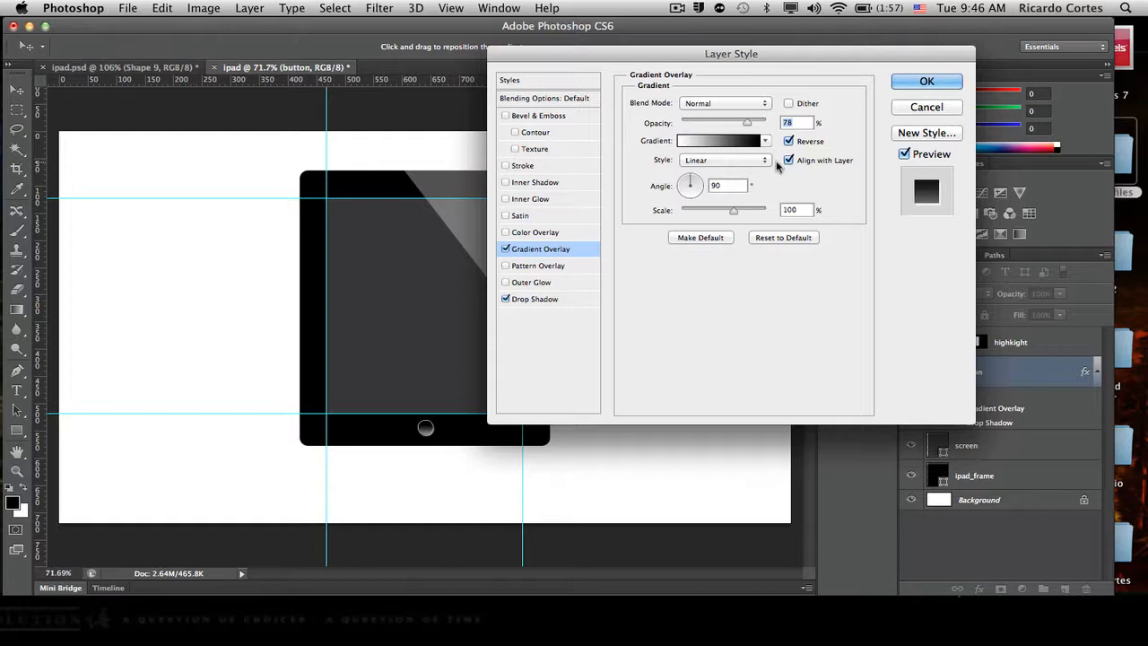
pyautogui.click(762, 105)
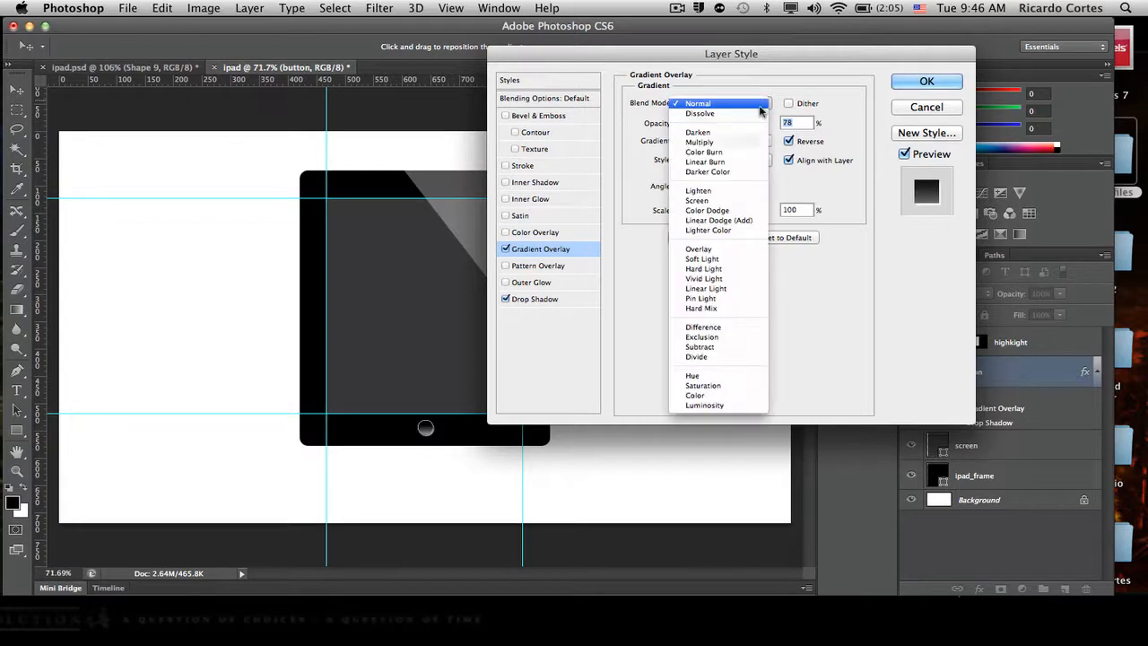
pyautogui.click(732, 200)
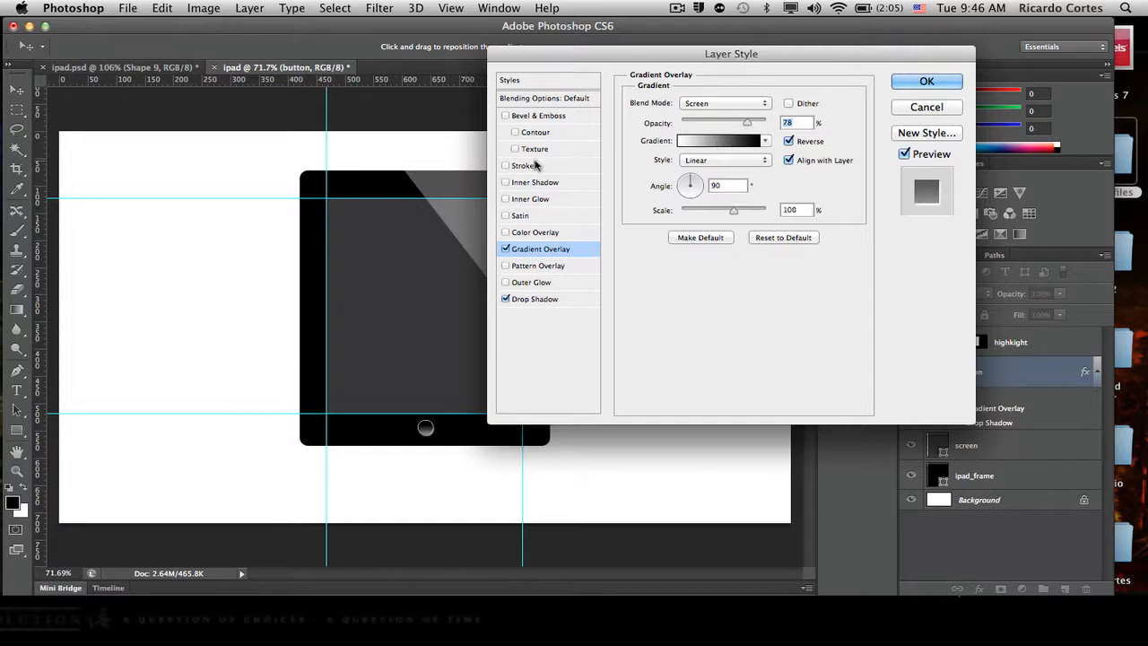
# - Set the button's drop shadow to 58% opacity without global light, and scale its gradient overlay to 90%
pyautogui.click(535, 302)
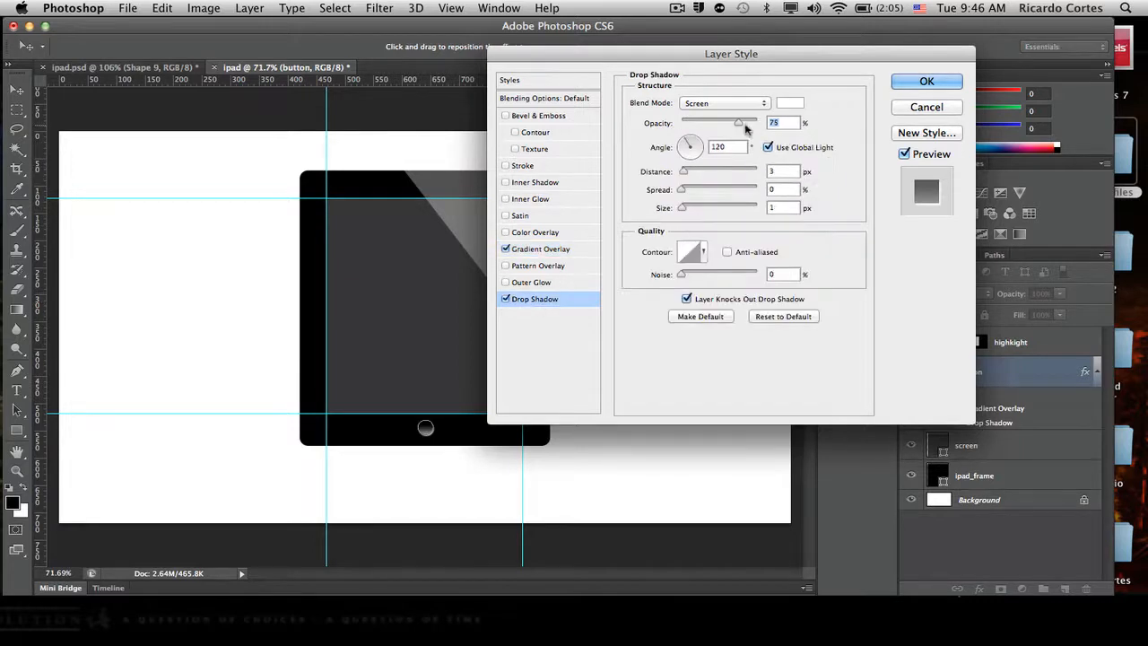
pyautogui.click(768, 148)
pyautogui.moveTo(735, 125)
pyautogui.mouseDown()
pyautogui.moveTo(690, 124)
pyautogui.moveTo(733, 125)
pyautogui.mouseUp()
pyautogui.click(549, 248)
pyautogui.moveTo(731, 209); pyautogui.dragTo(726, 211)
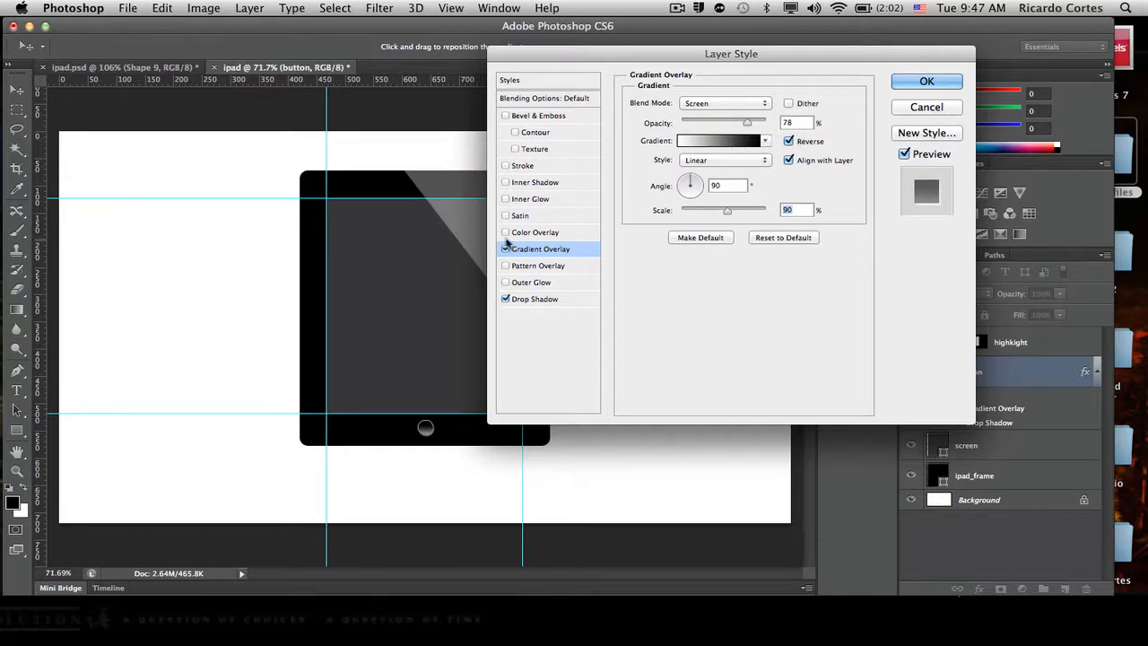
# - Set the button's drop shadow size to 0 px in Screen mode, reduce its opacity further, and apply the layer style
pyautogui.click(536, 301)
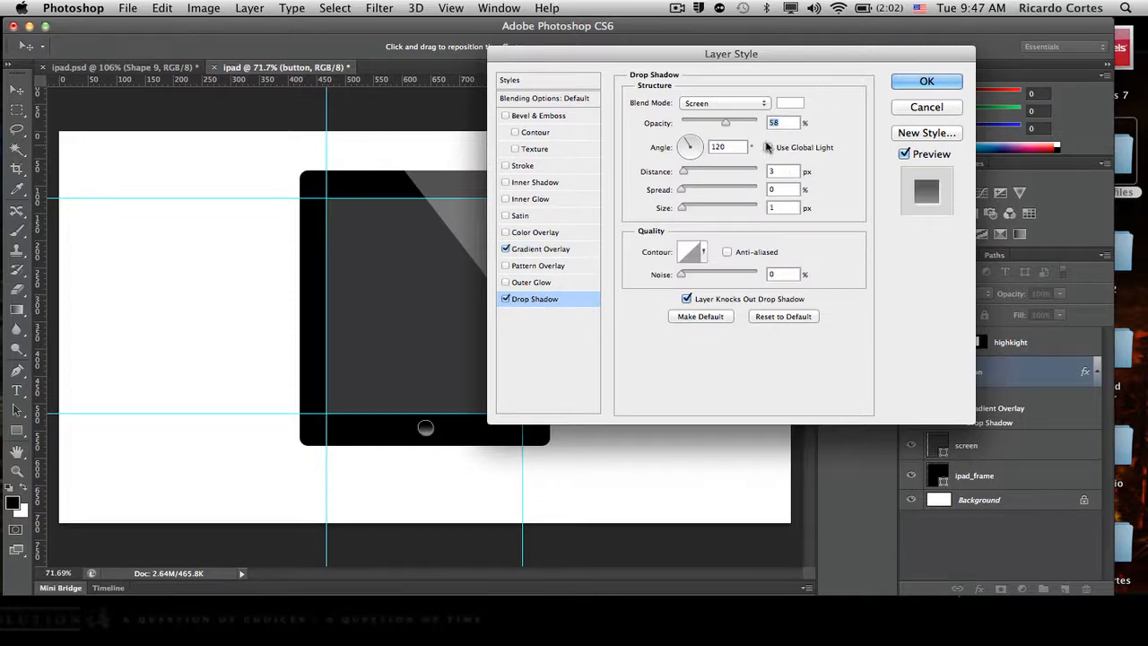
pyautogui.click(763, 104)
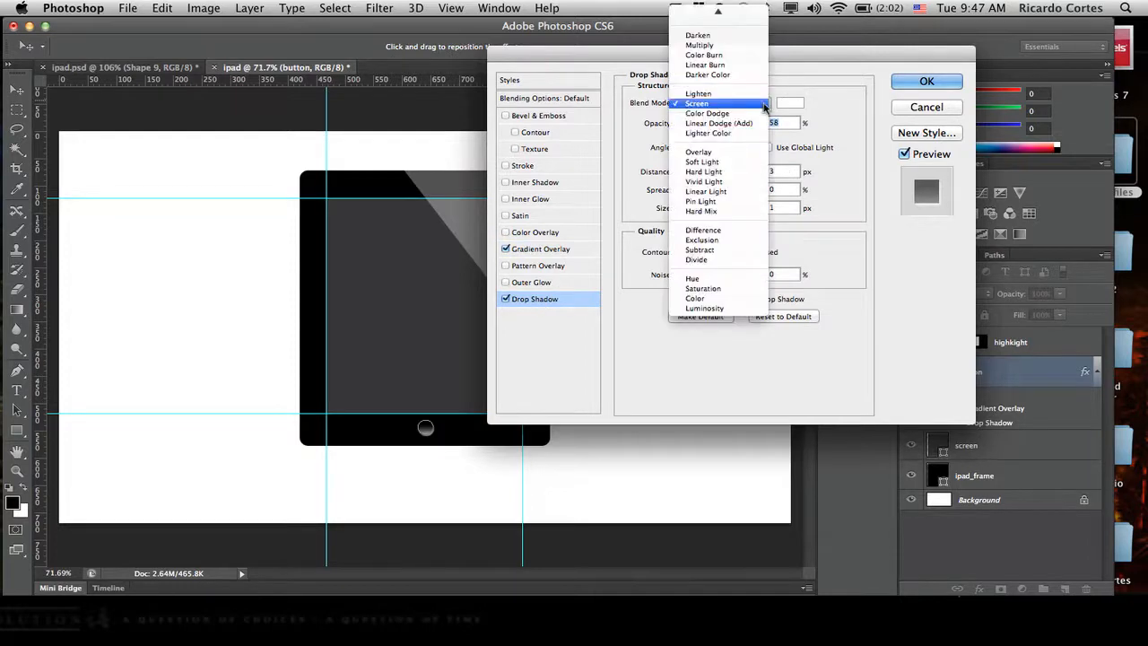
pyautogui.click(741, 105)
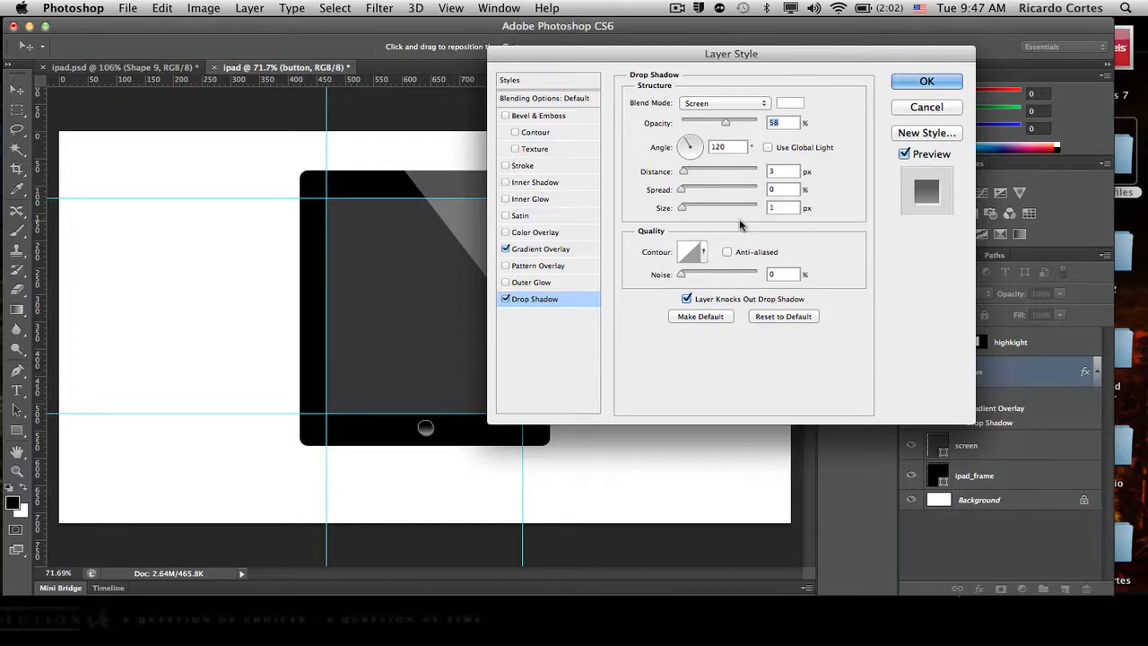
pyautogui.click(771, 207)
pyautogui.write('0')
pyautogui.moveTo(723, 123); pyautogui.dragTo(693, 138)
pyautogui.write('105')
pyautogui.click(505, 304)
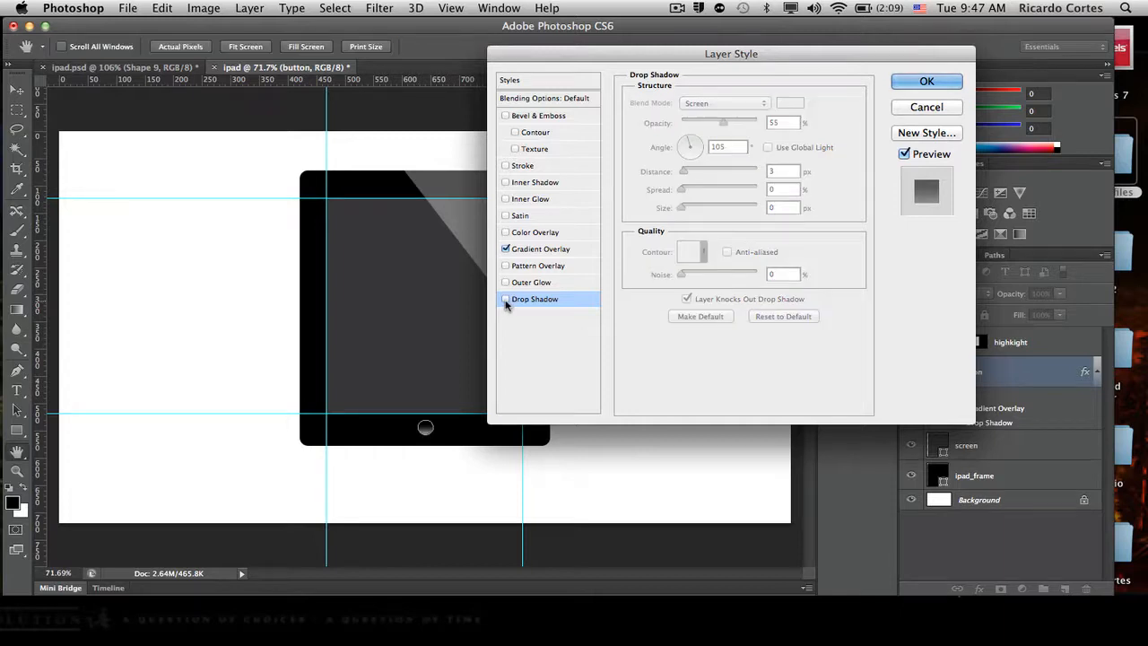
pyautogui.click(929, 81)
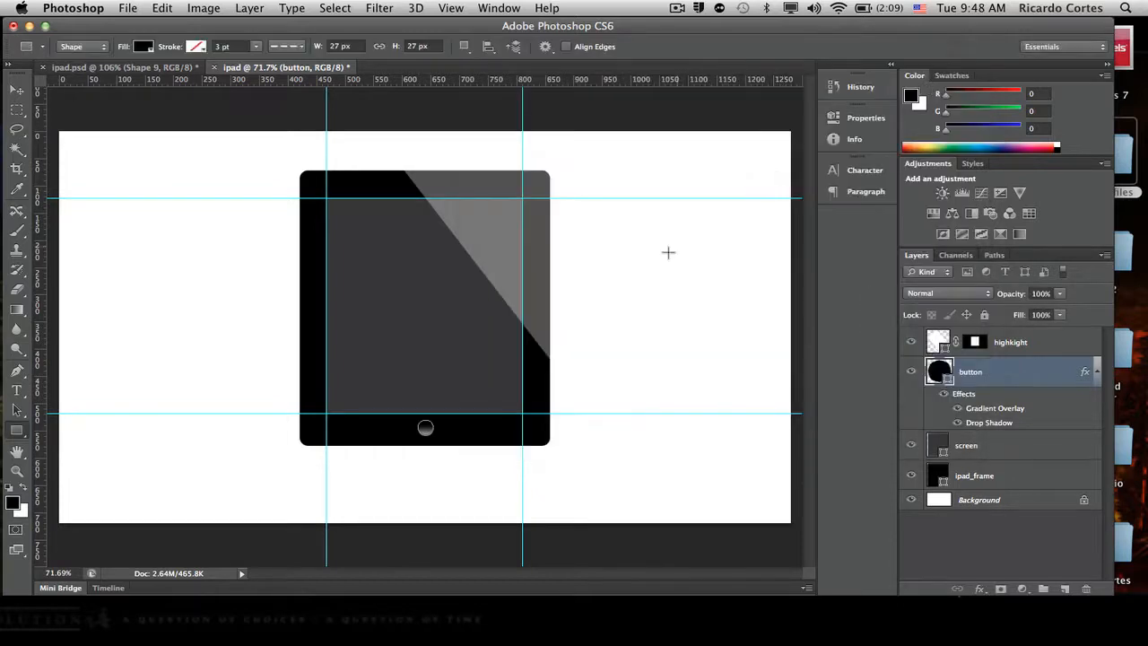
# - Draw a rounded rectangle with a 3 px corner radius, about 15 by 14 px, on the home button
pyautogui.click(16, 430)
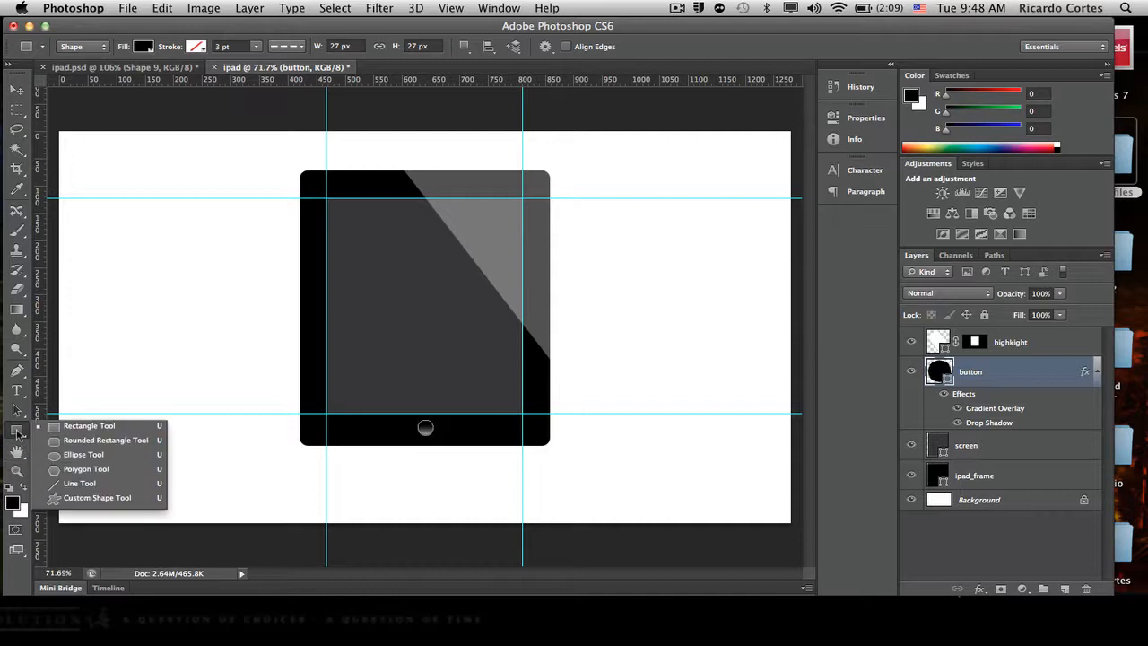
pyautogui.click(123, 443)
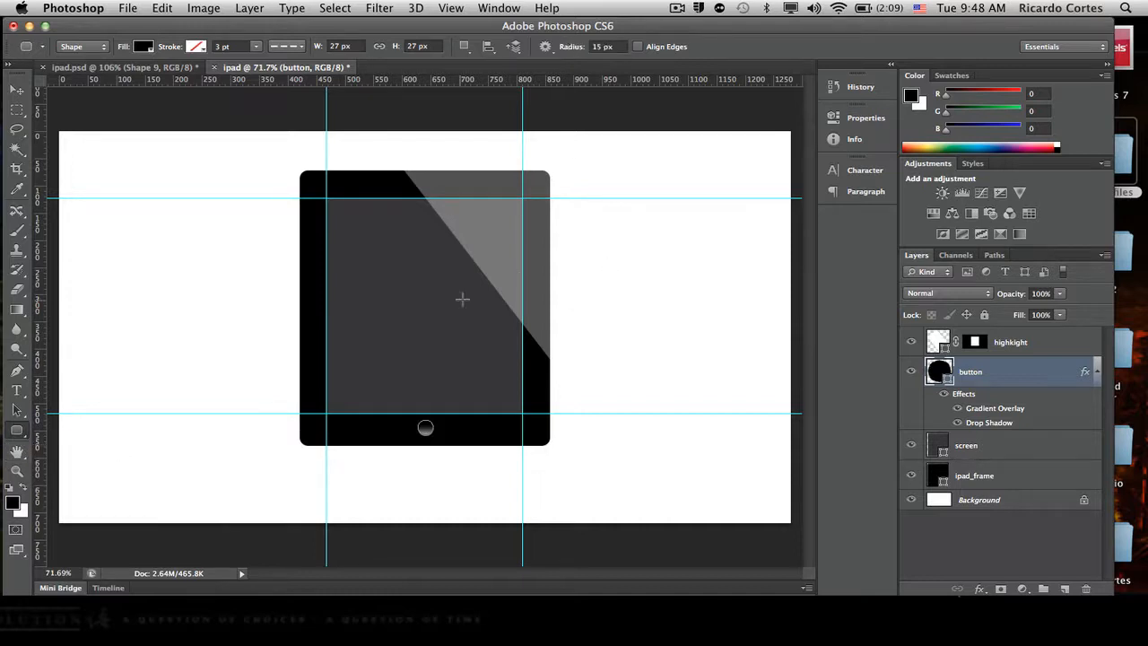
pyautogui.click(593, 45)
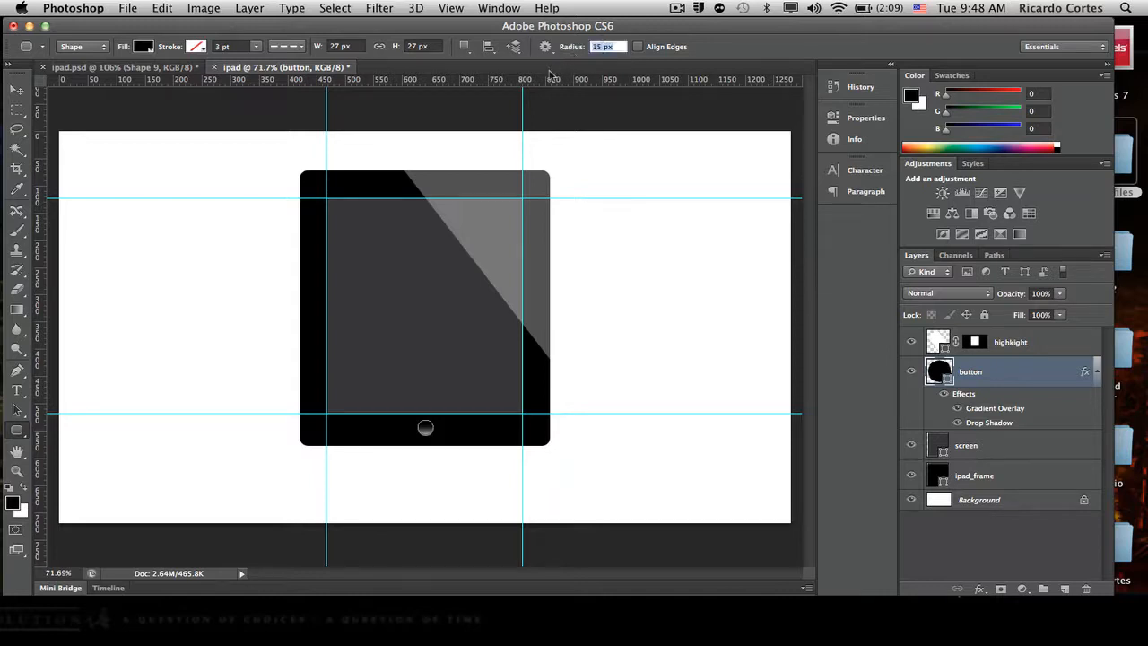
pyautogui.write('2')
pyautogui.press('BackSpace')
pyautogui.write('3')
pyautogui.scroll(4, 433, 435)
pyautogui.scroll(5, 433, 435)
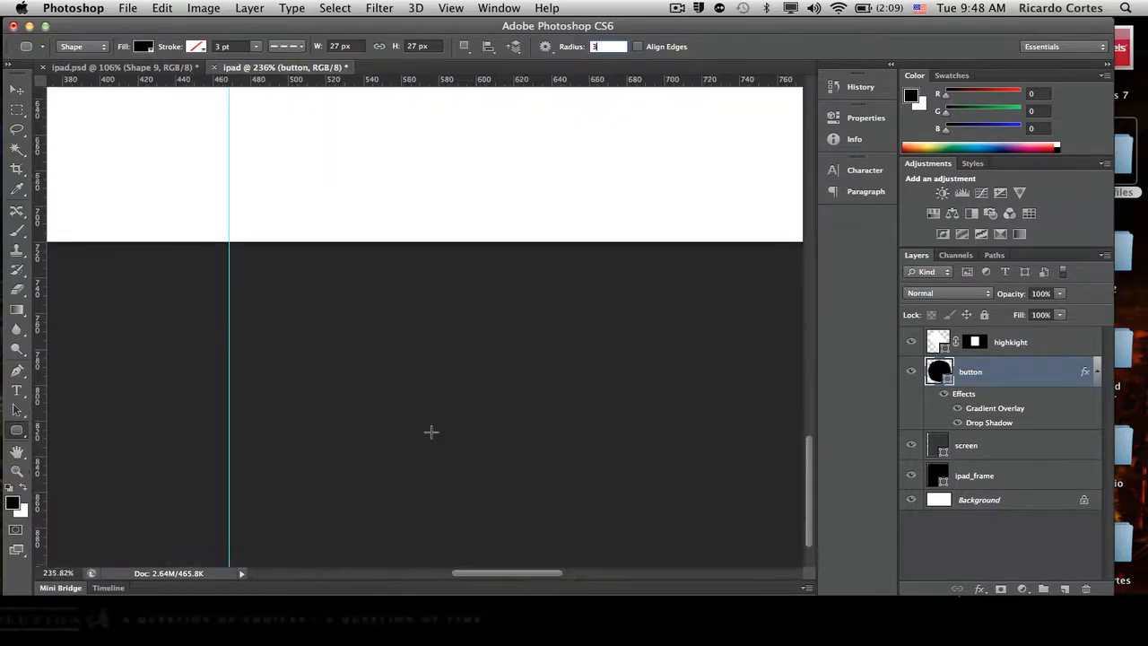
pyautogui.moveTo(537, 198); pyautogui.dragTo(566, 217)
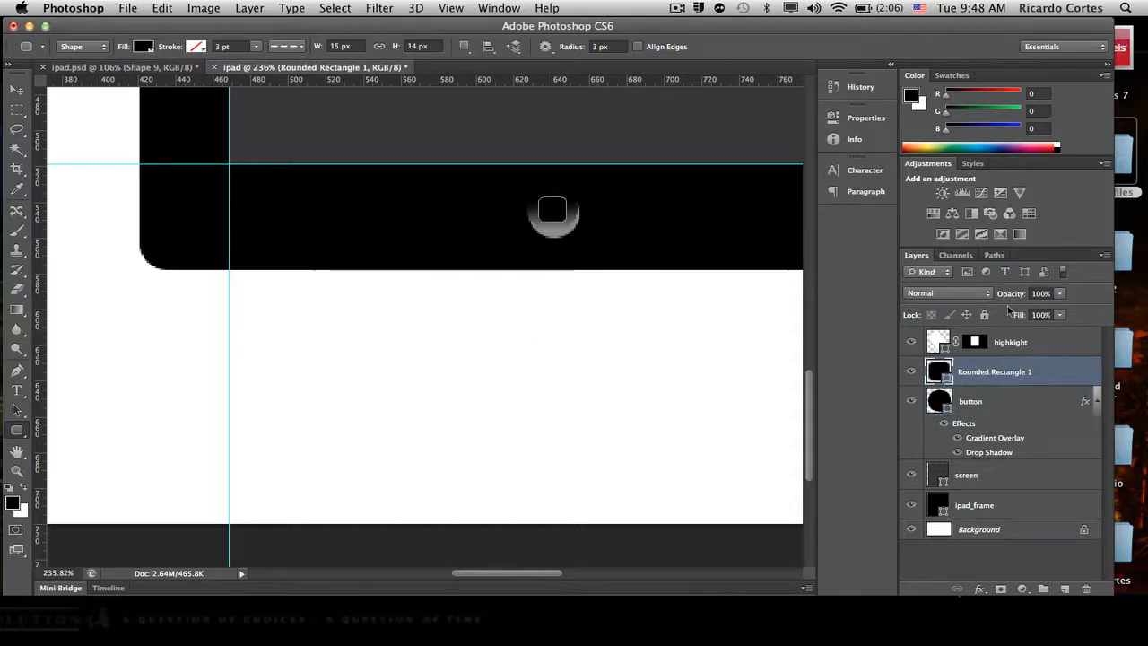
# - Try the Overlay blend mode on the Rounded Rectangle 1 layer, and set it to Lighten
pyautogui.click(967, 293)
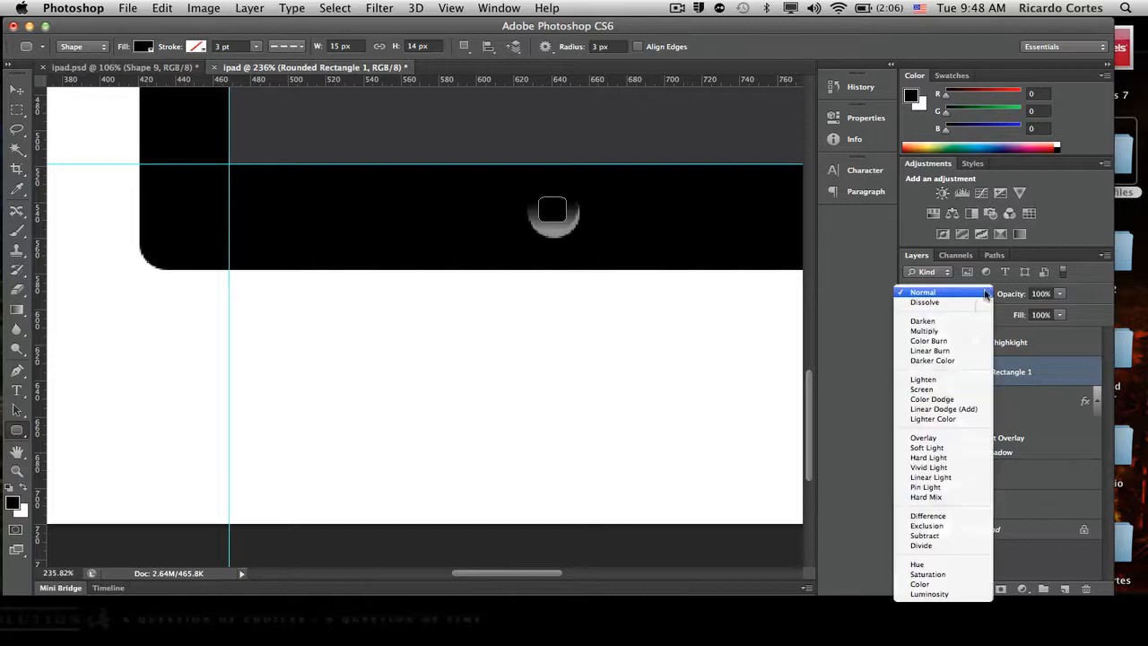
pyautogui.click(937, 439)
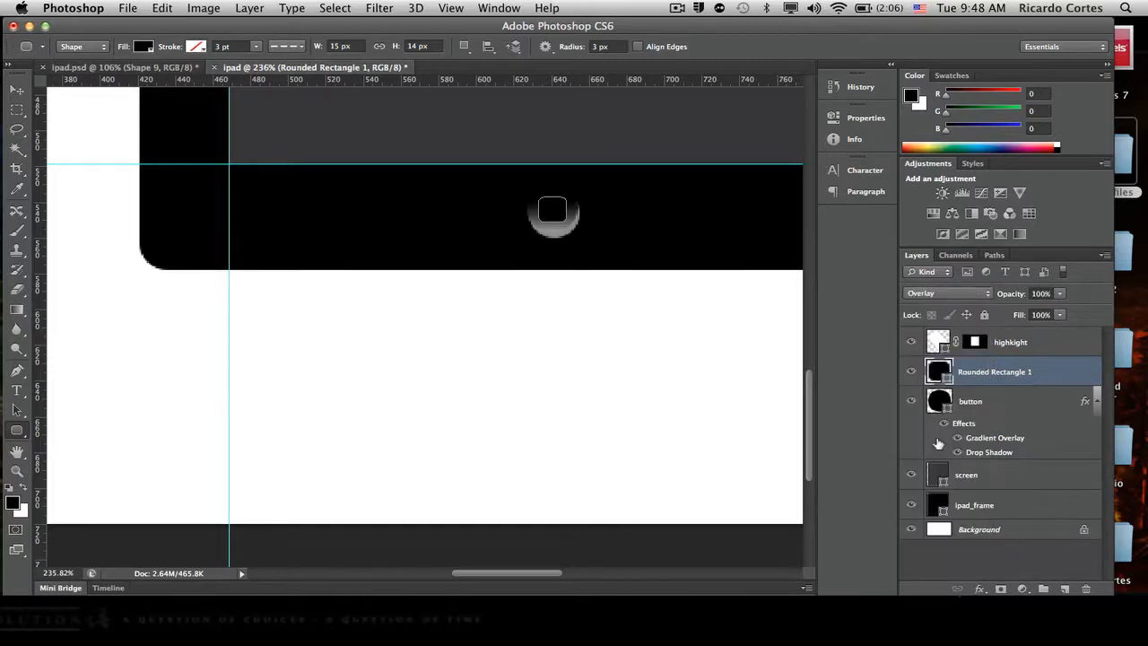
pyautogui.click(972, 293)
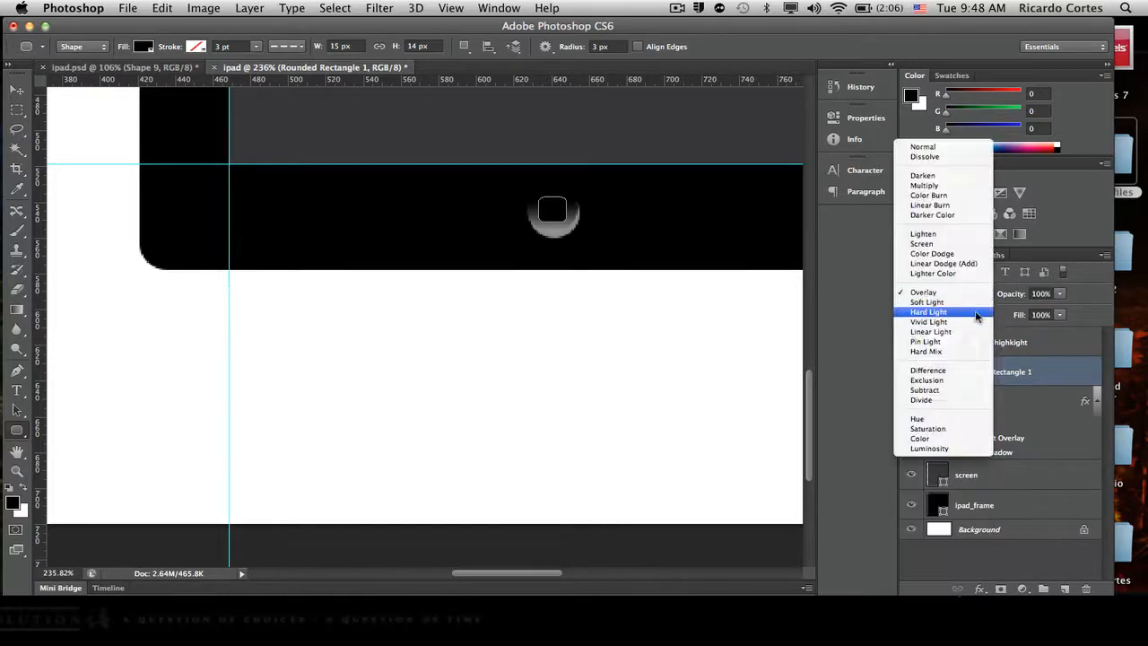
pyautogui.click(941, 234)
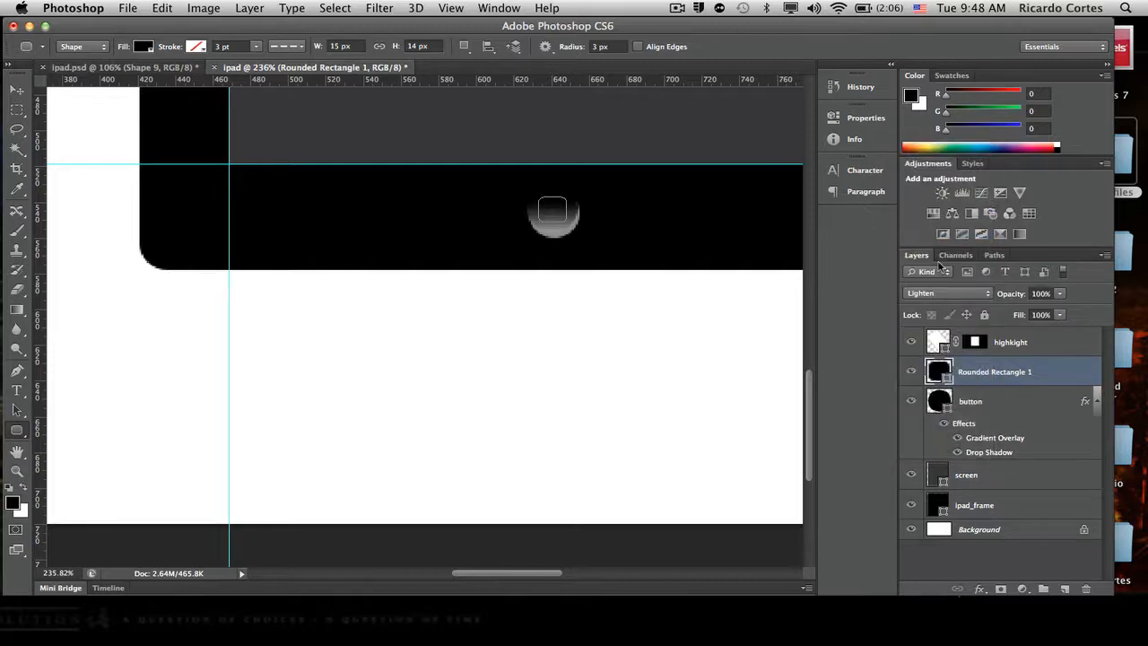
# - Add a 1 px outside stroke to the Rounded Rectangle 1 layer
pyautogui.rightClick(989, 380)
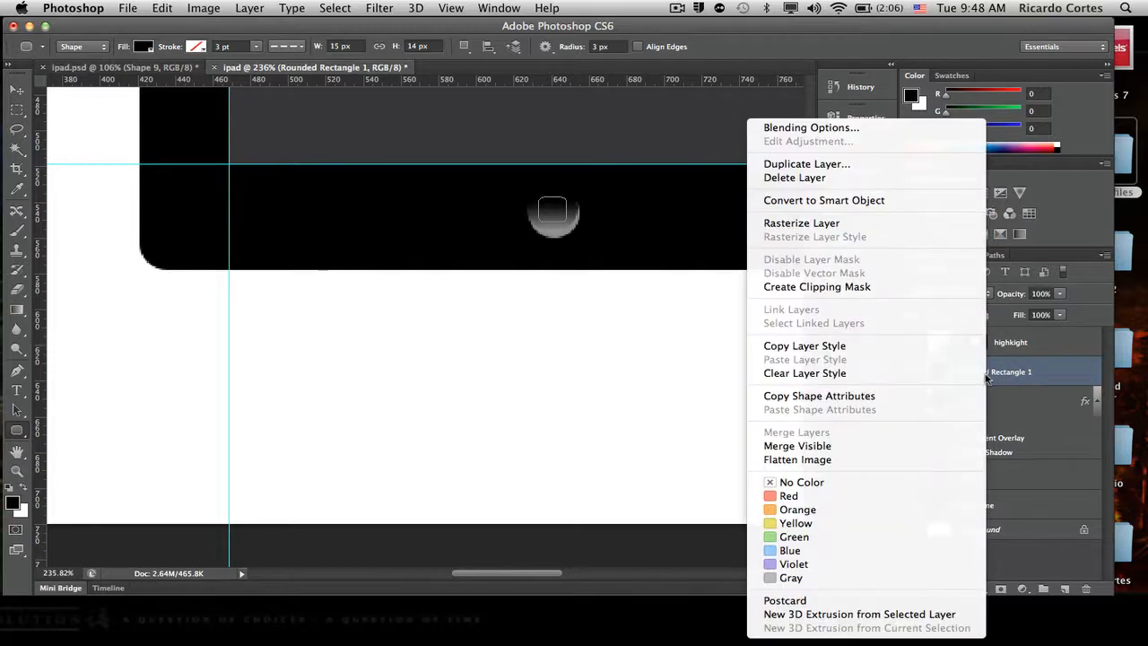
pyautogui.rightClick(1011, 375)
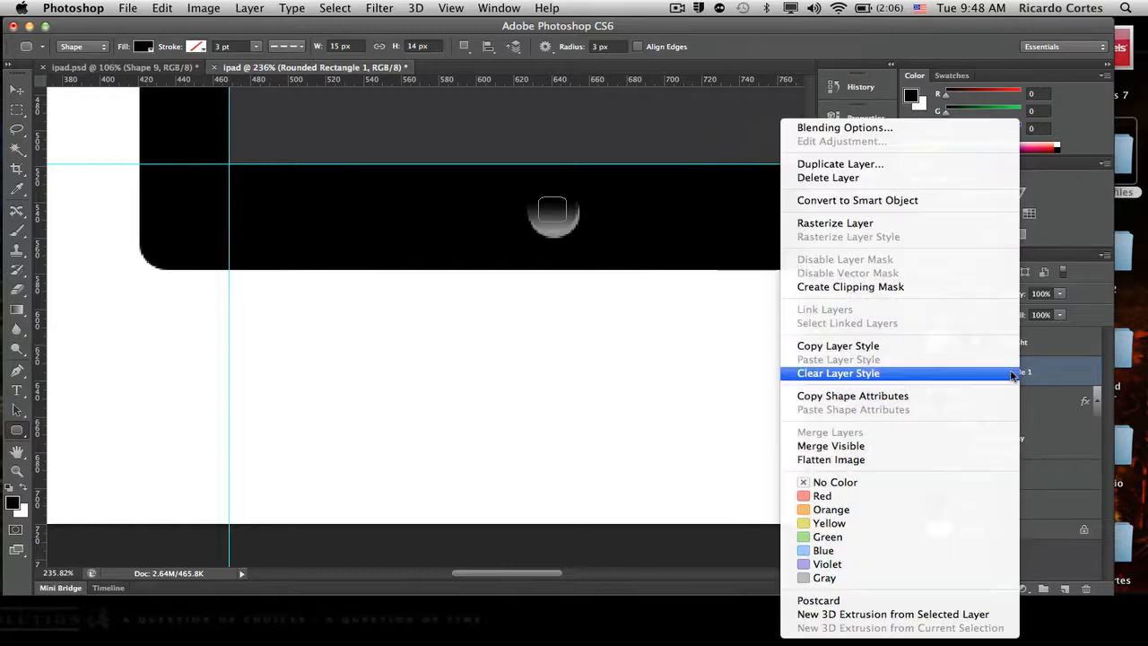
pyautogui.click(1059, 376)
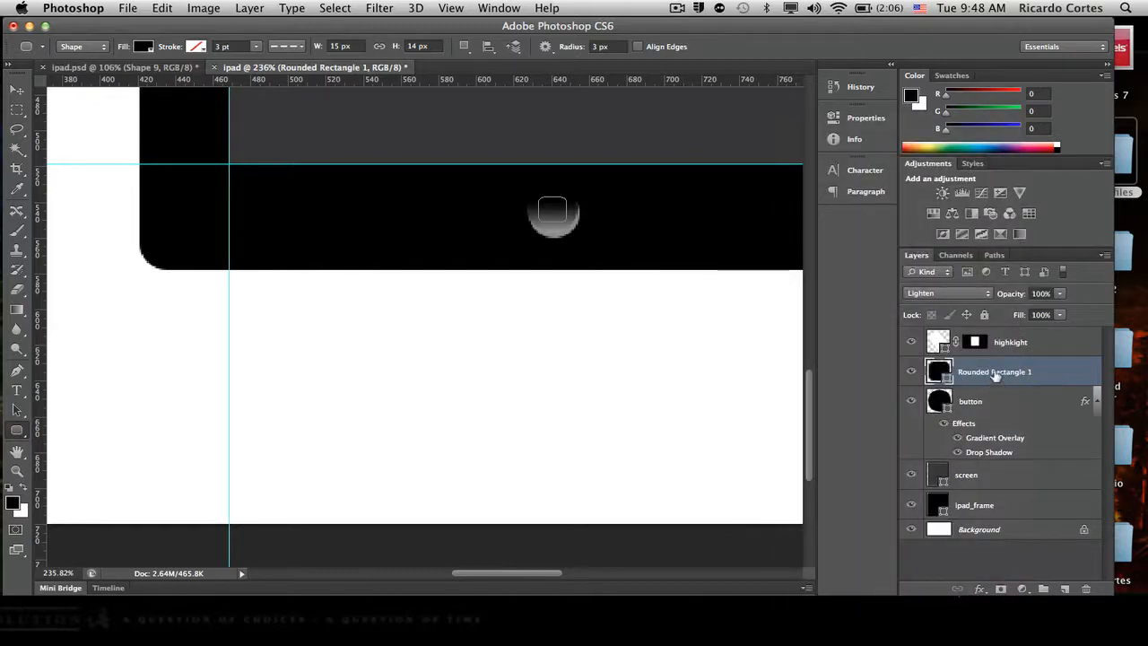
pyautogui.doubleClick(995, 373)
pyautogui.click(1062, 377)
pyautogui.doubleClick(1062, 377)
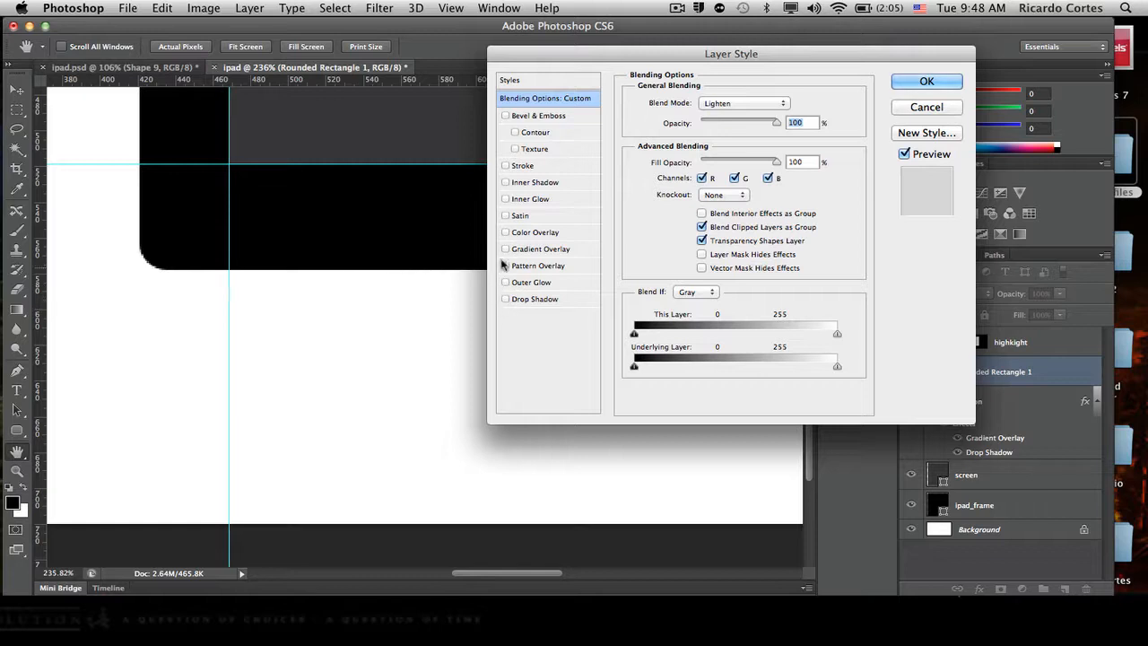
pyautogui.click(524, 165)
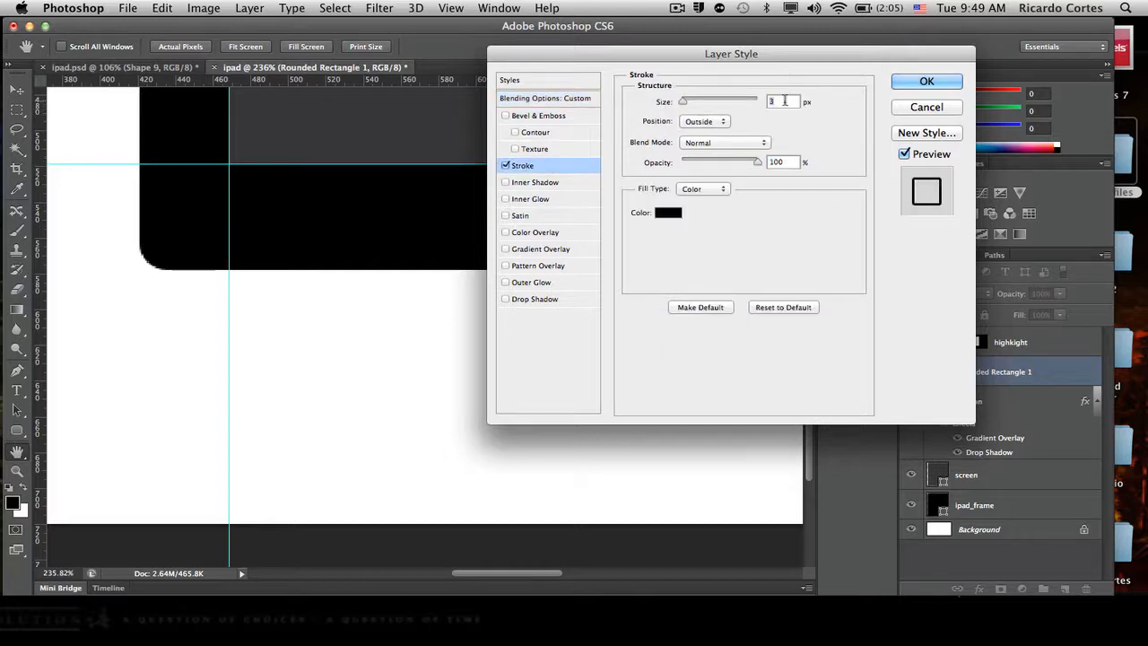
pyautogui.write('1')
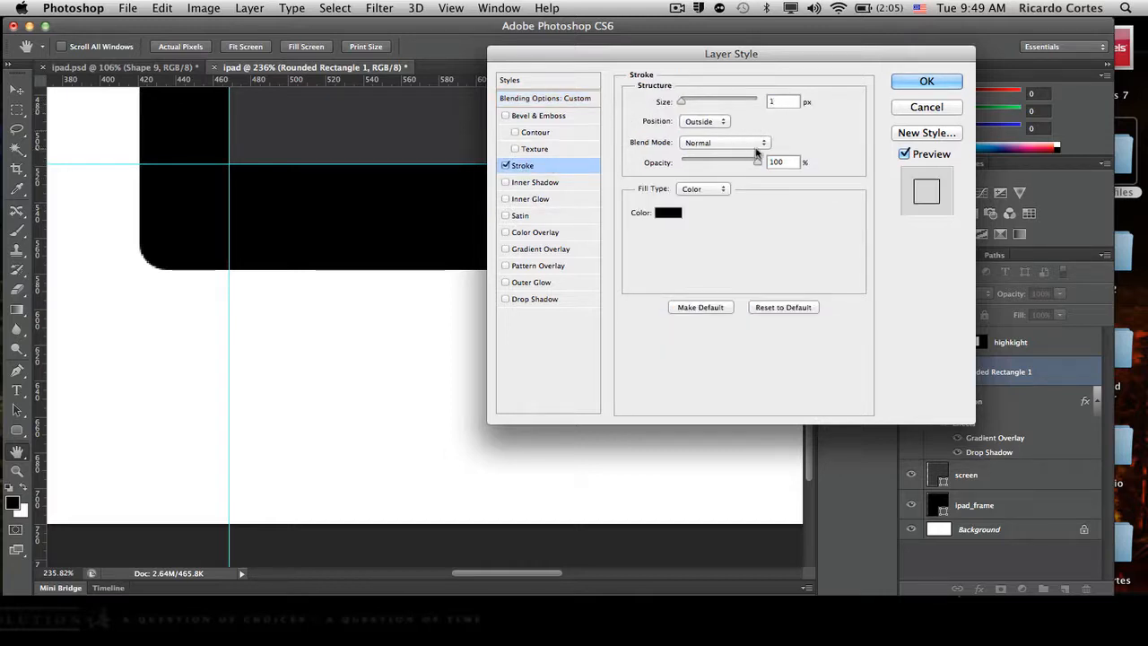
# - Set the rounded rectangle's stroke color to white (ffffff) and apply the layer style
pyautogui.click(676, 215)
pyautogui.moveTo(654, 324); pyautogui.dragTo(622, 270)
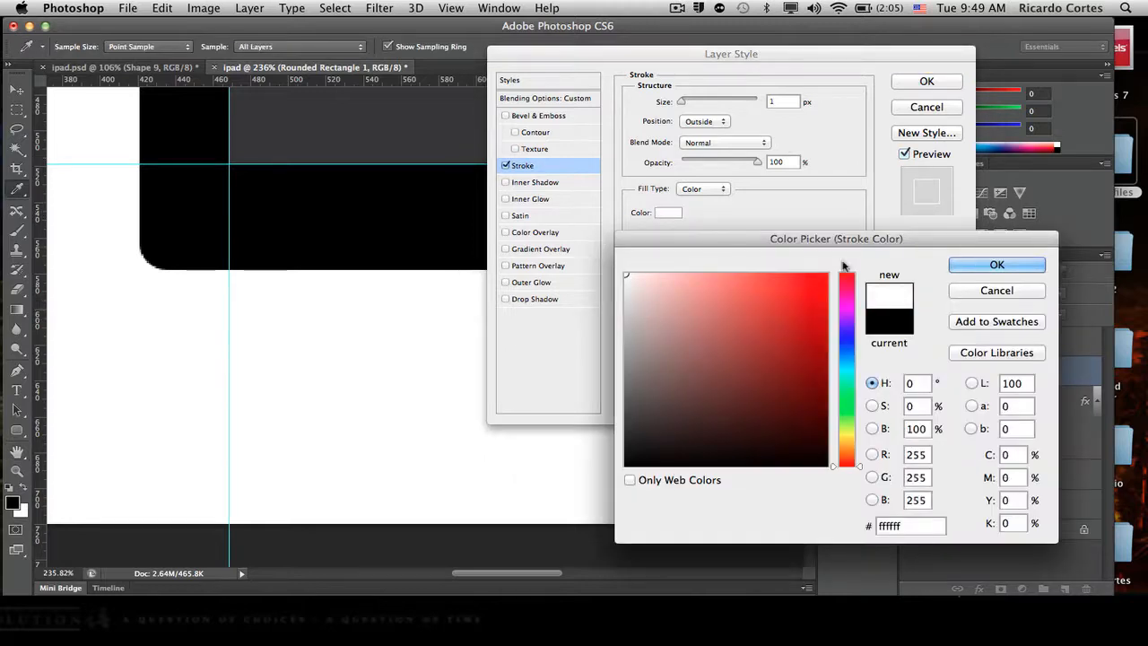
pyautogui.click(981, 263)
pyautogui.click(952, 82)
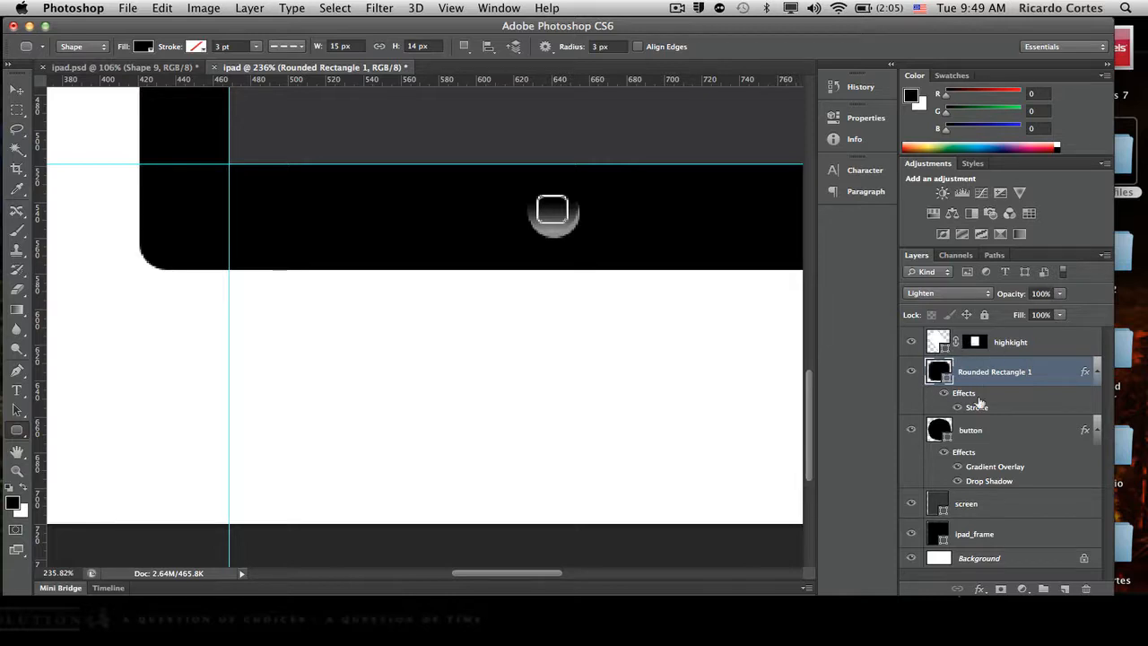
# - Load the button shape as a selection, center the rounded rectangle horizontally within it, and deselect
pyautogui.keyDown('super'); pyautogui.click(933, 431); pyautogui.keyUp('super')
pyautogui.click(17, 90)
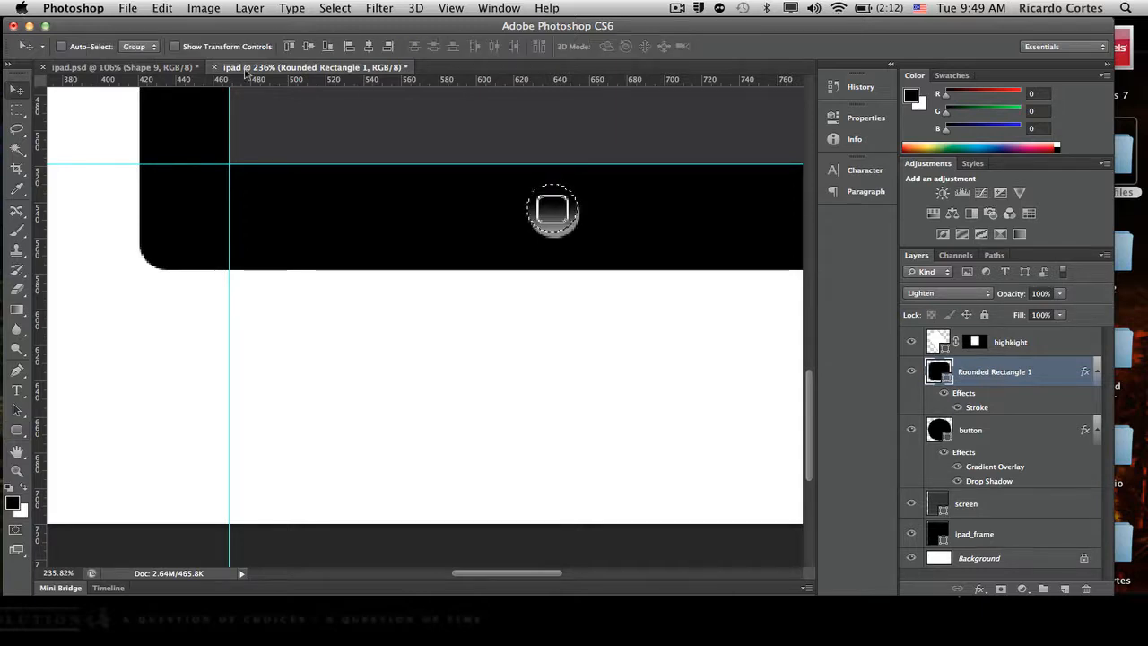
pyautogui.click(350, 47)
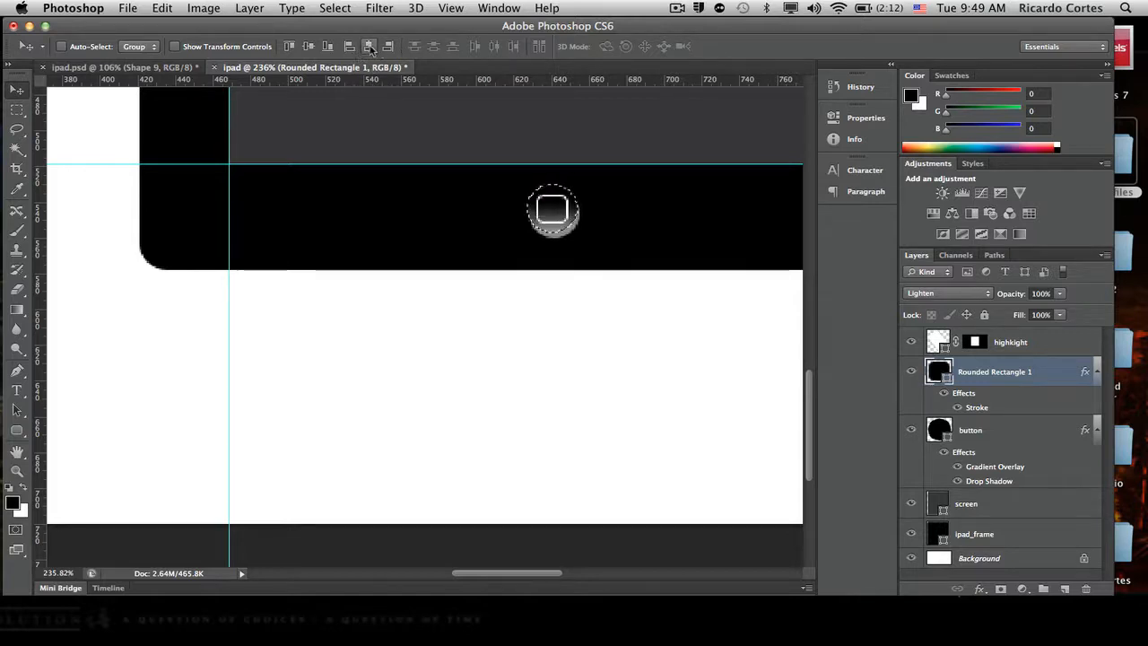
pyautogui.press('super+d')
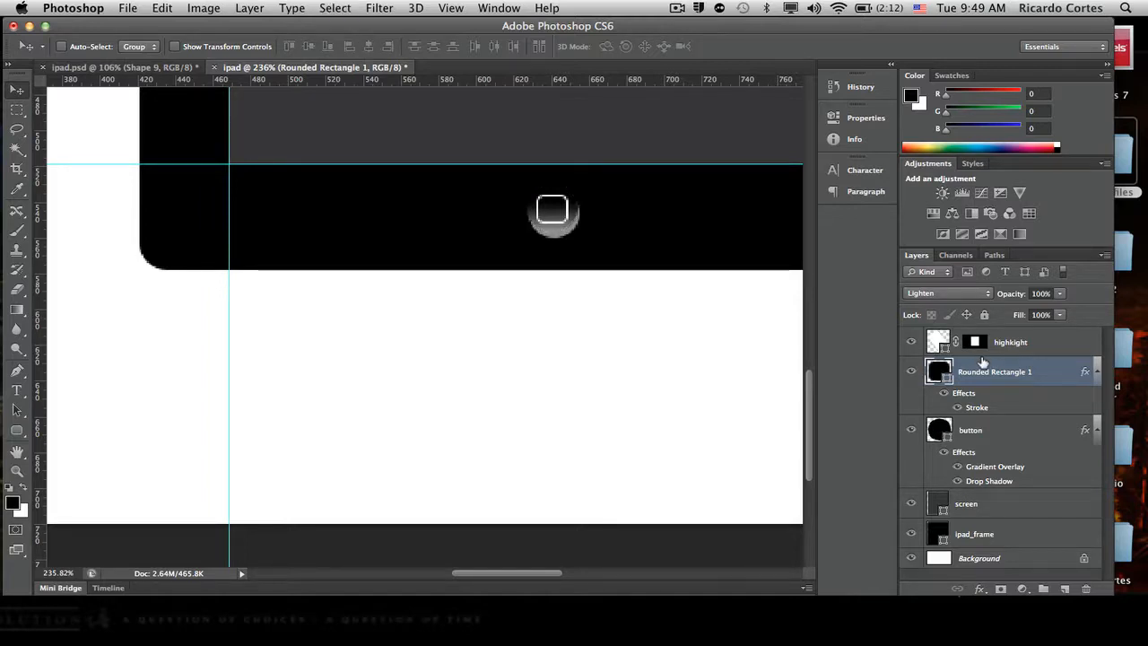
# - Rename the Rounded Rectangle 1 layer as button_sy,mbol
pyautogui.doubleClick(1006, 375)
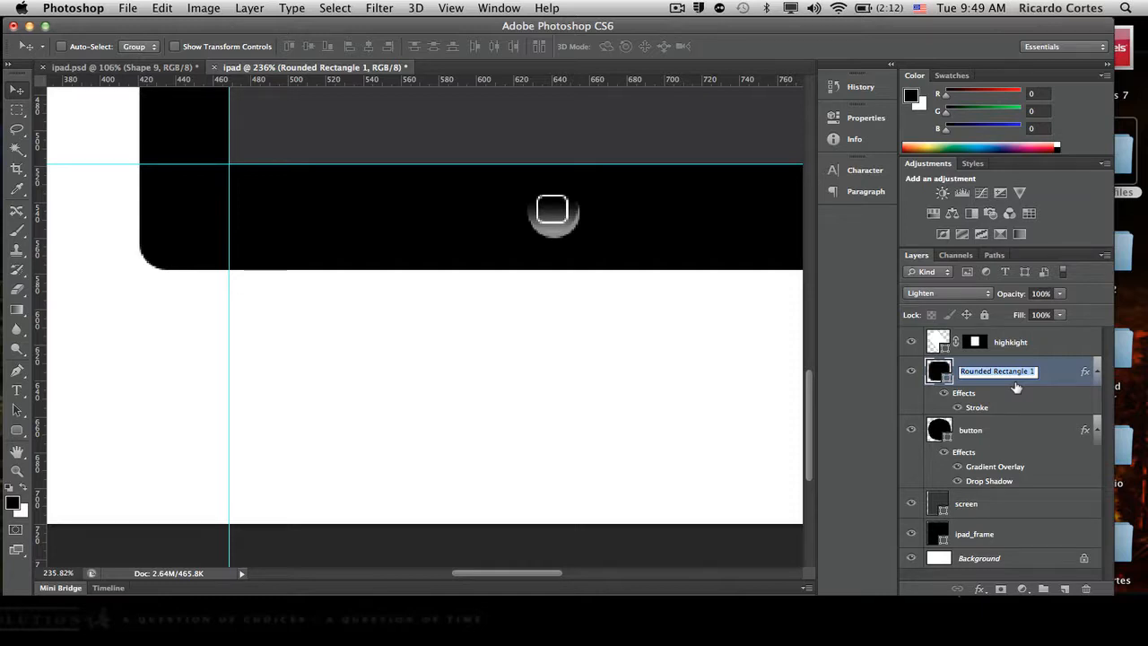
pyautogui.write('button')
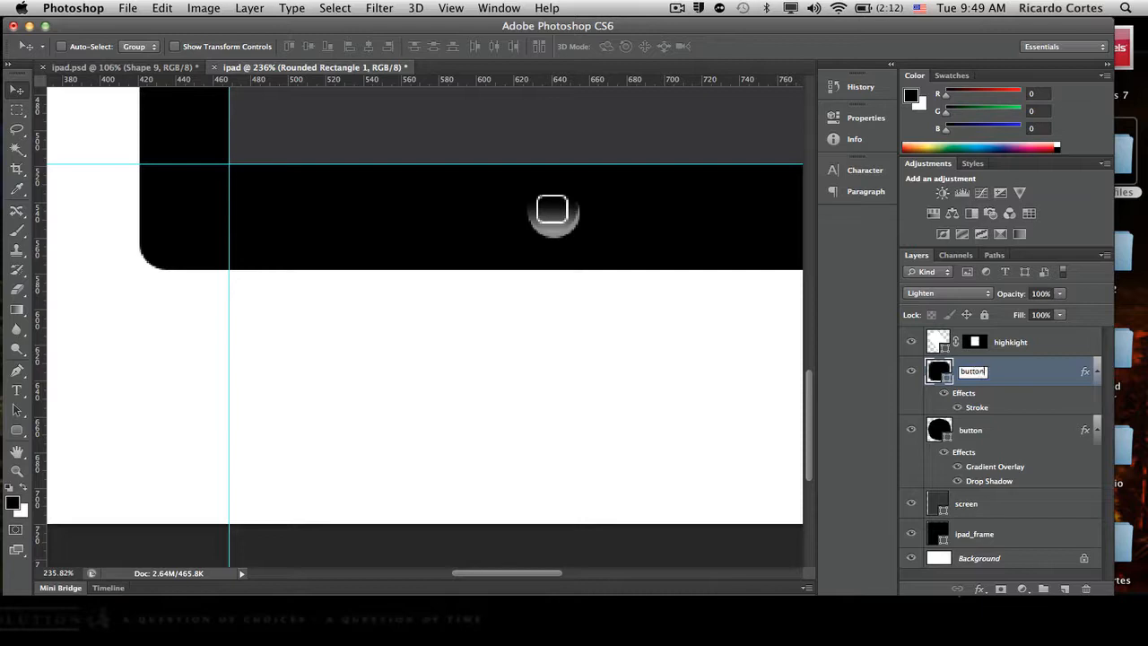
pyautogui.write('_symbol')
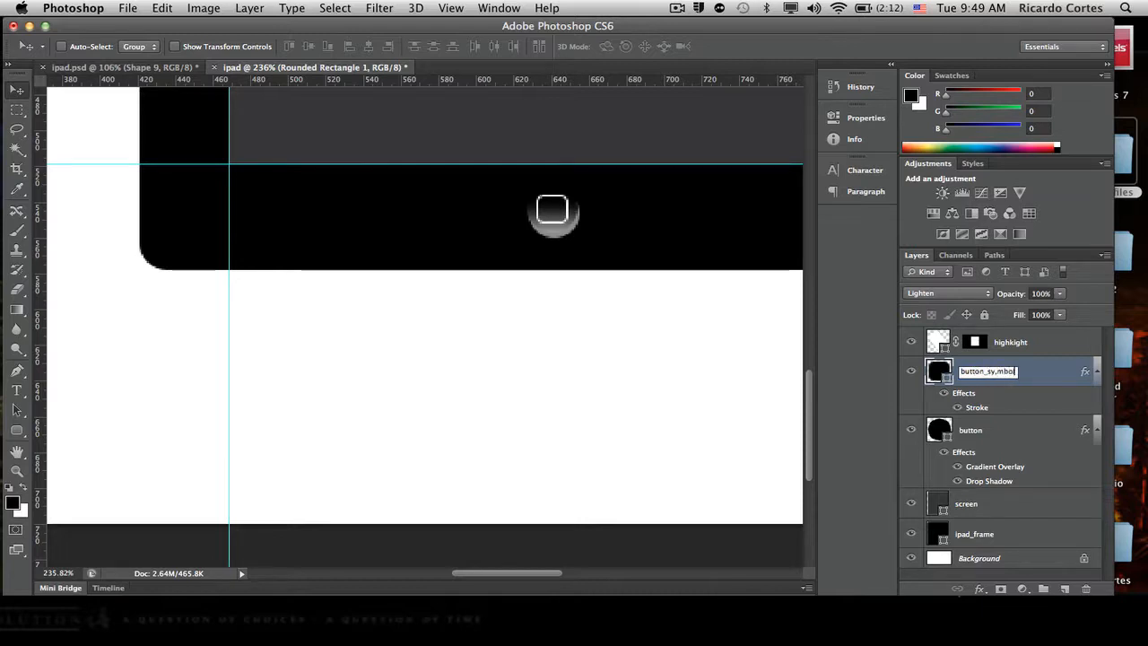
pyautogui.press('Return')
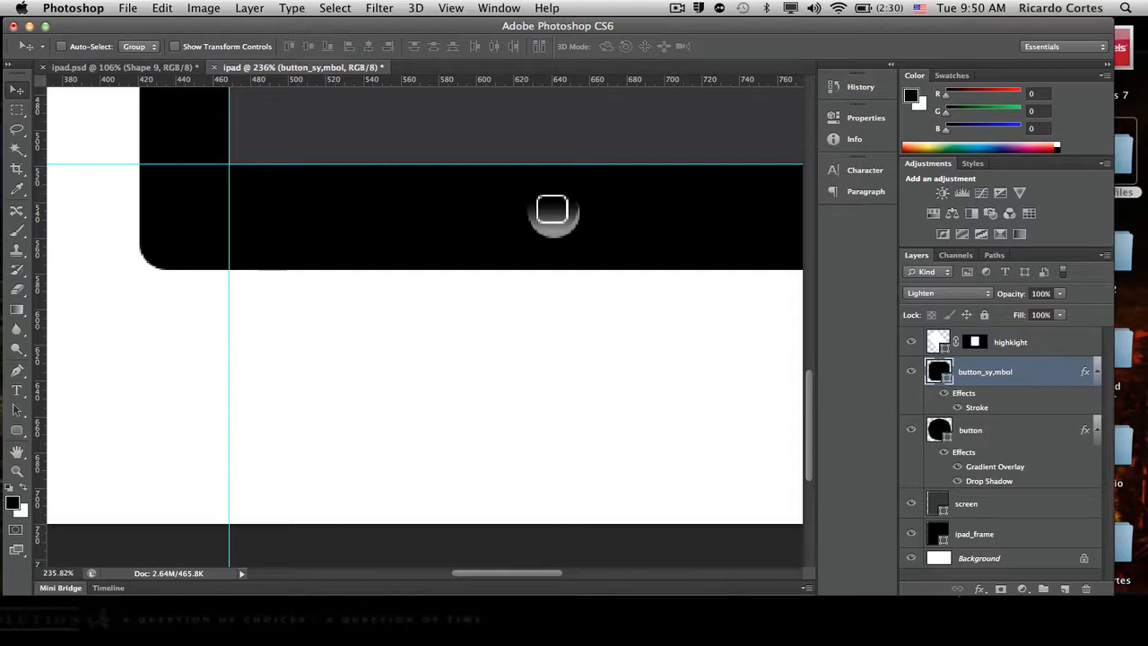
pyautogui.moveTo(494, 315); pyautogui.dragTo(403, 427)
pyautogui.press('super+z')
pyautogui.moveTo(636, 329); pyautogui.dragTo(543, 399)
pyautogui.press('super+v')
pyautogui.press('Delete')
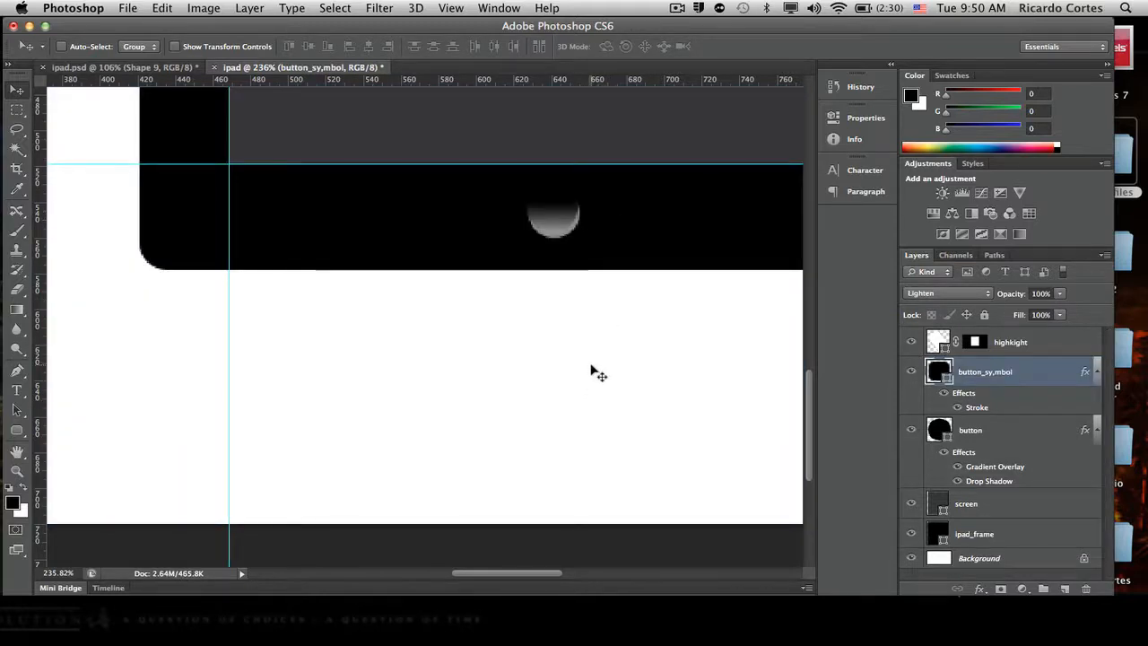
pyautogui.press('super+v')
pyautogui.press('Delete')
pyautogui.press('alt+super+z')
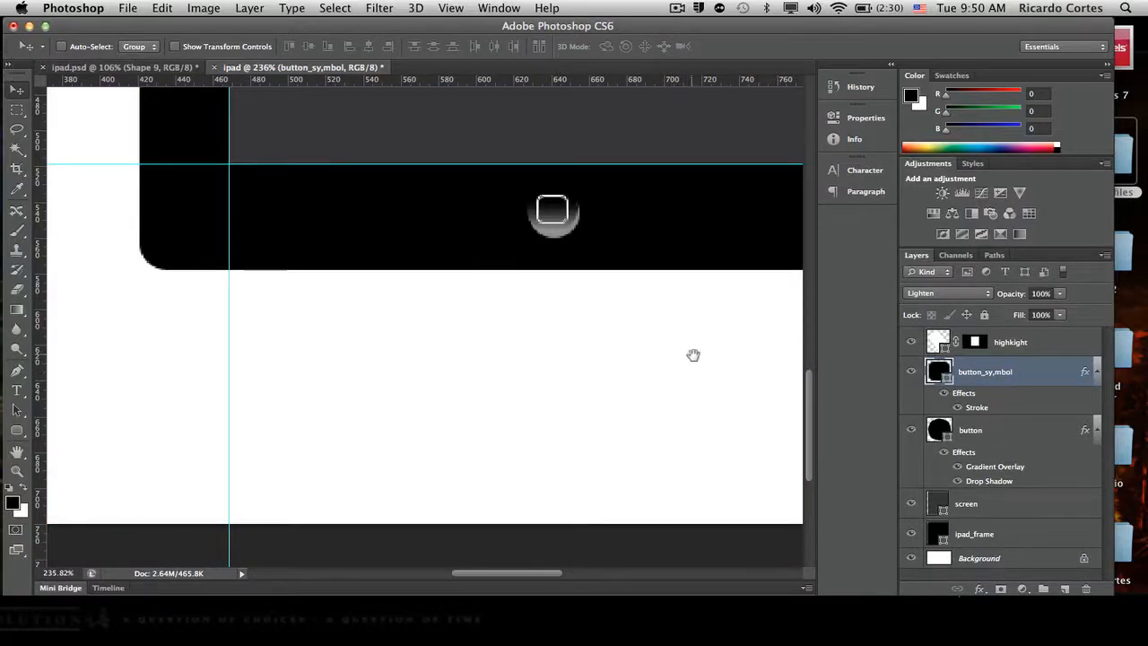
# - Draw an 8 px circle with the Ellipse tool above the highlight layer, centered in the iPad frame's upper bezel
pyautogui.hscroll(5, 582, 472)
pyautogui.scroll(3, 581, 472)
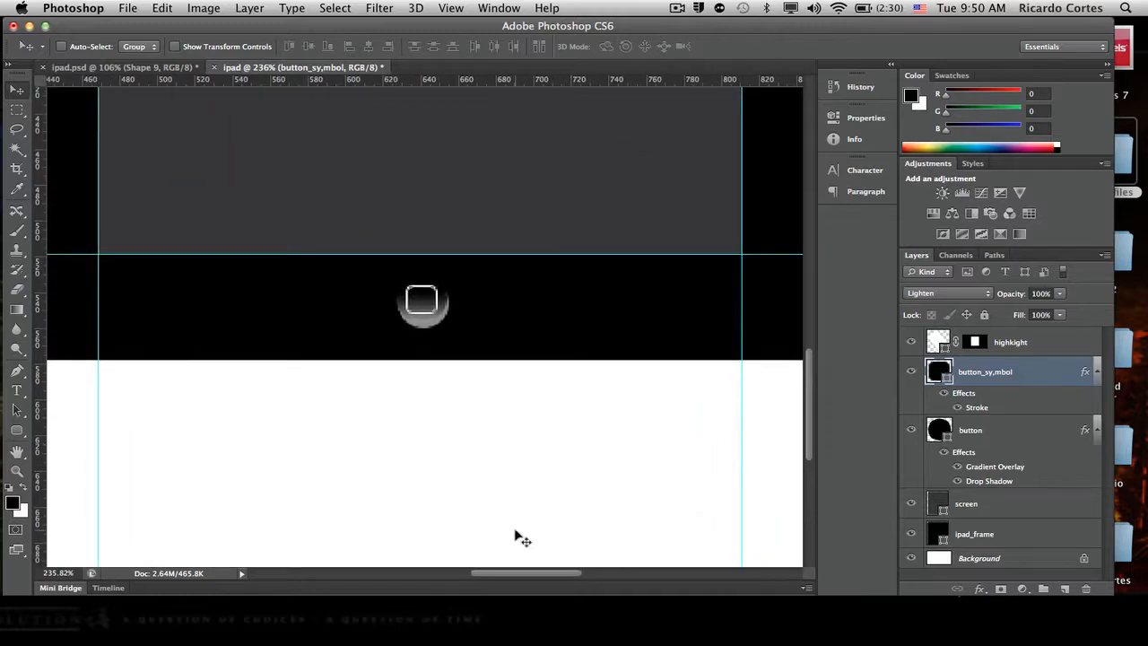
pyautogui.scroll(-5, 579, 451)
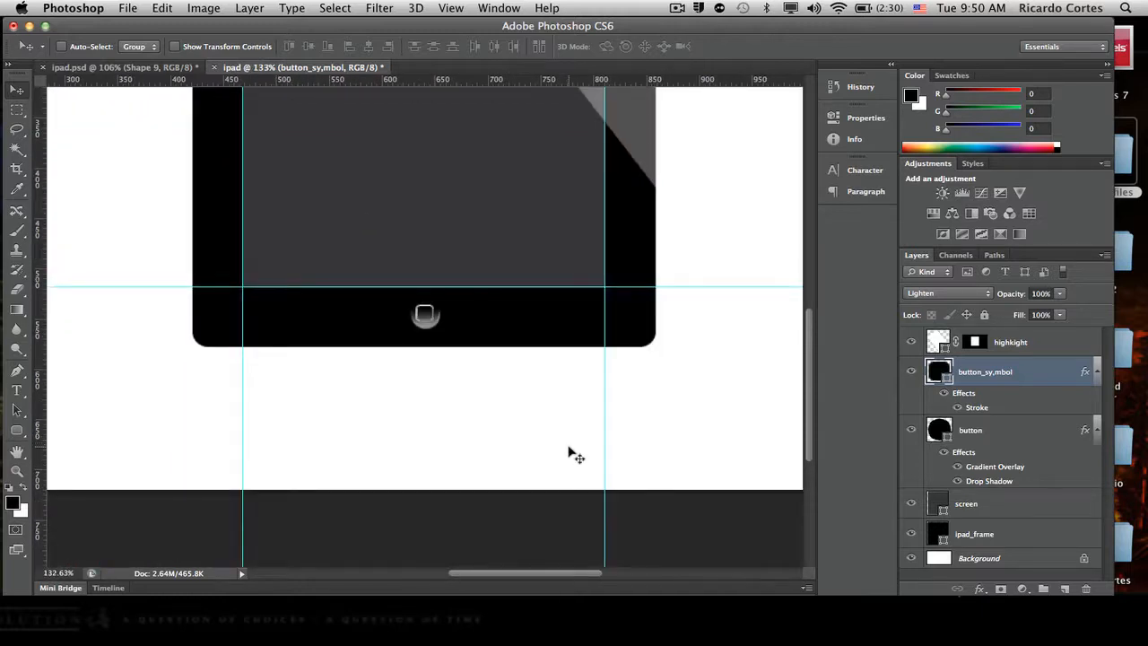
pyautogui.scroll(-4, 578, 451)
pyautogui.scroll(1, 571, 451)
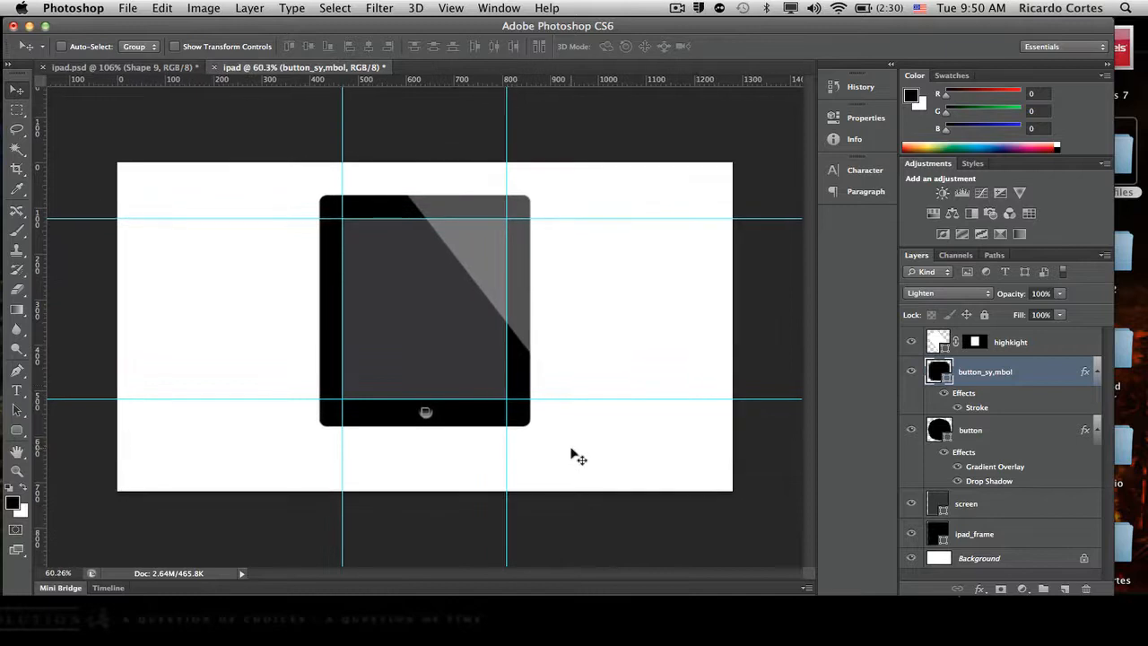
pyautogui.click(1029, 351)
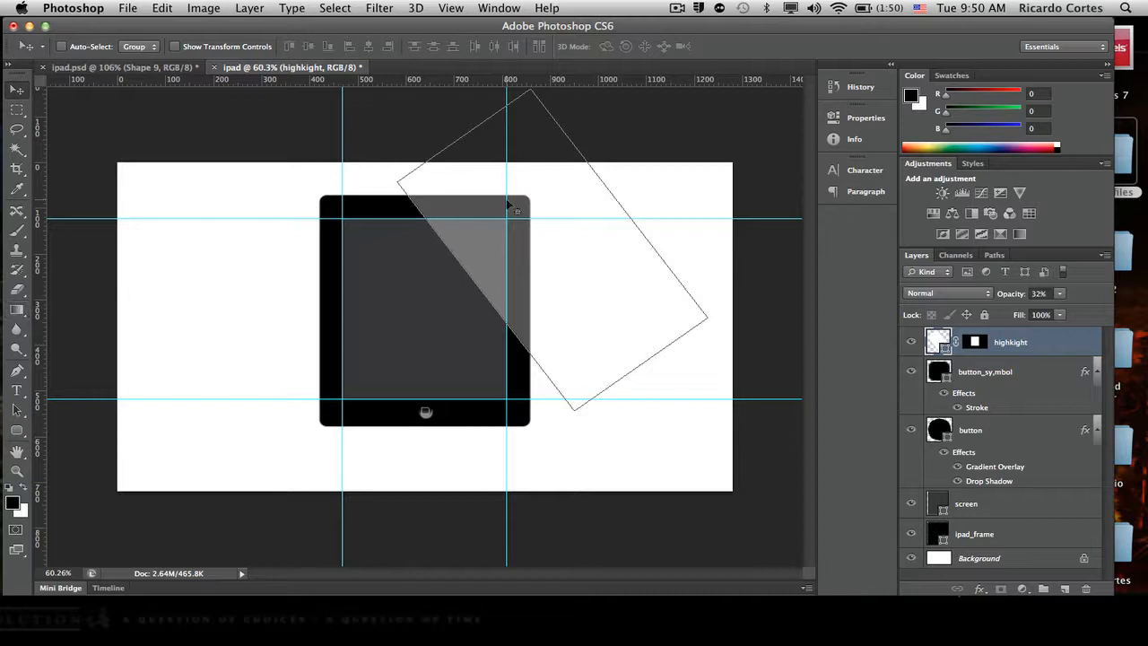
pyautogui.click(20, 432)
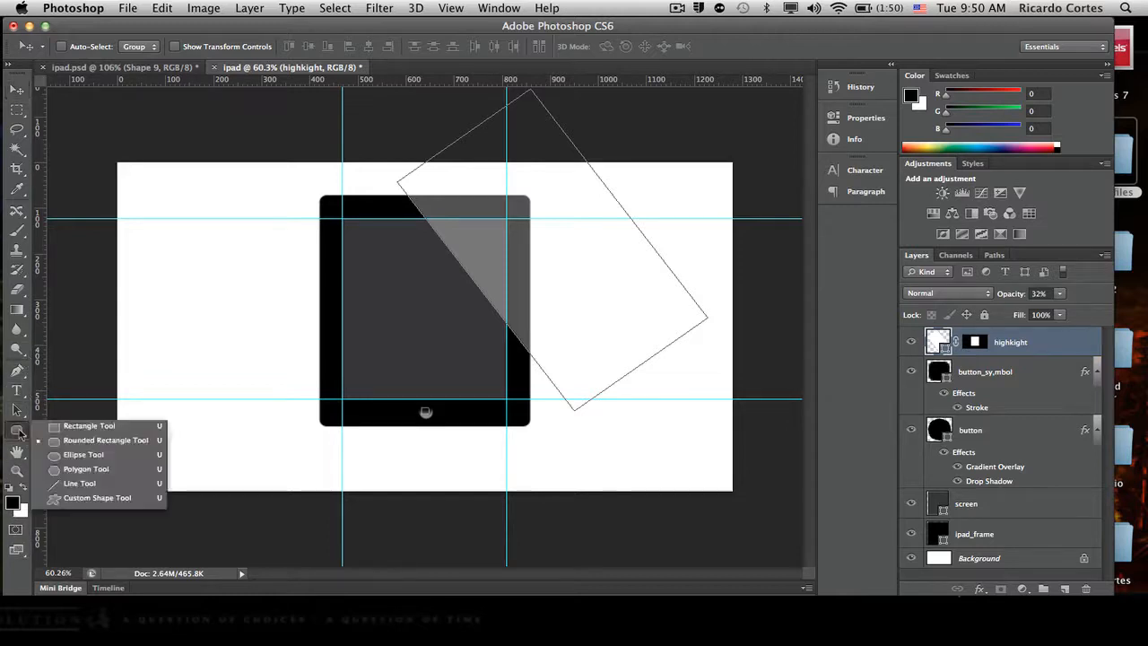
pyautogui.click(131, 455)
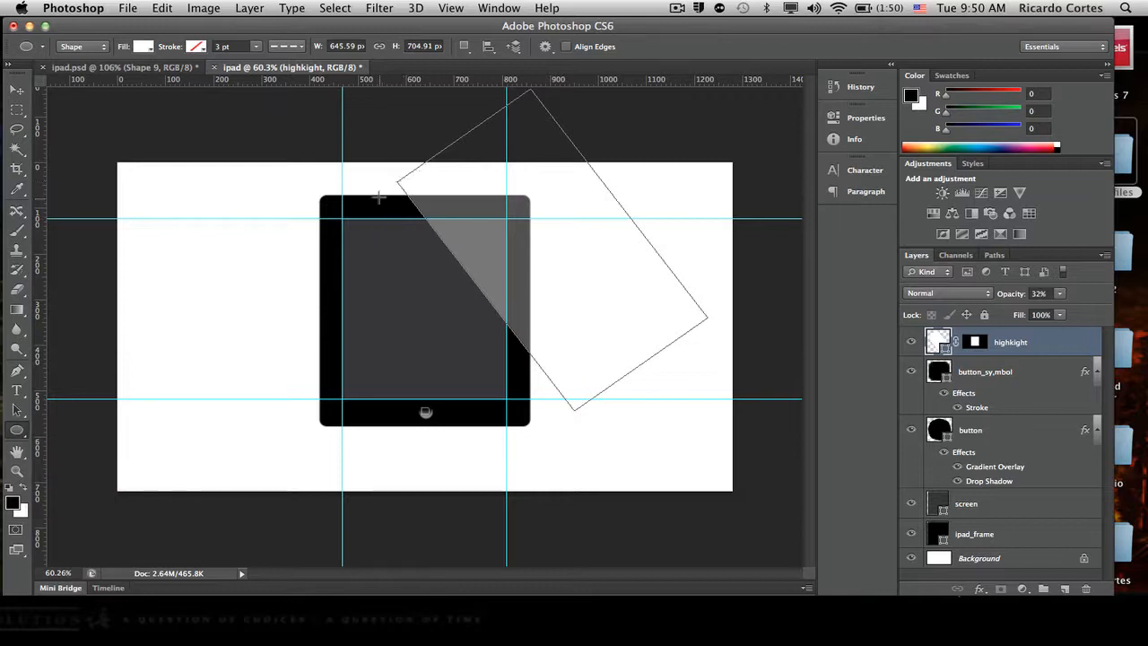
pyautogui.scroll(6, 409, 189)
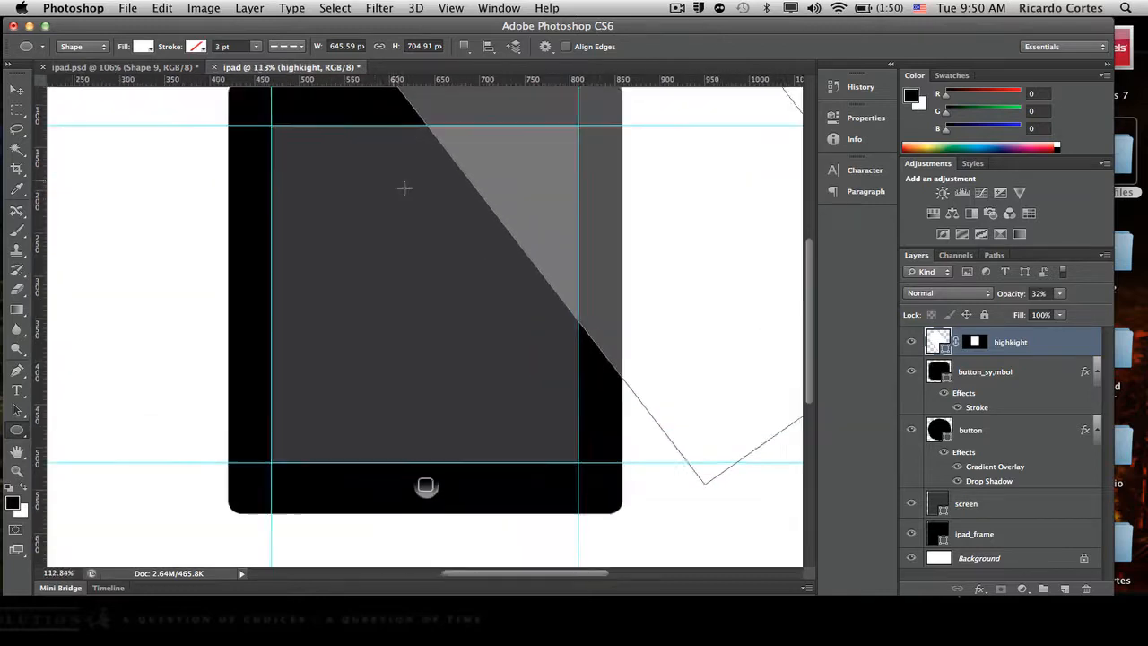
pyautogui.scroll(8, 401, 190)
pyautogui.scroll(-1, 399, 194)
pyautogui.scroll(-4, 399, 194)
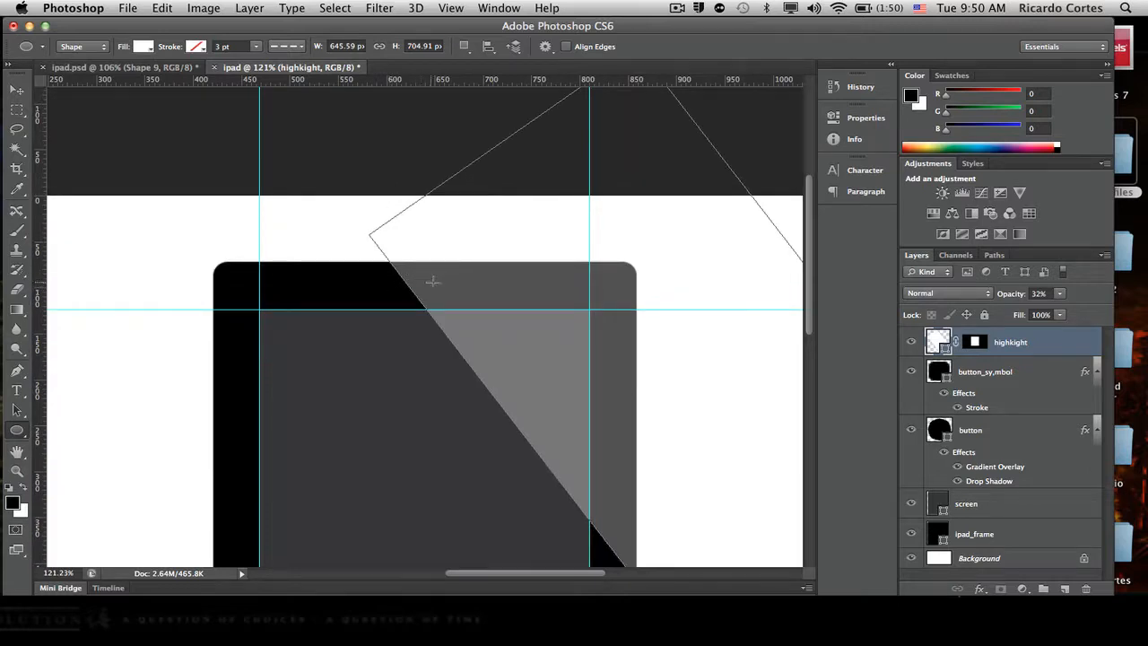
pyautogui.moveTo(427, 285); pyautogui.dragTo(409, 288)
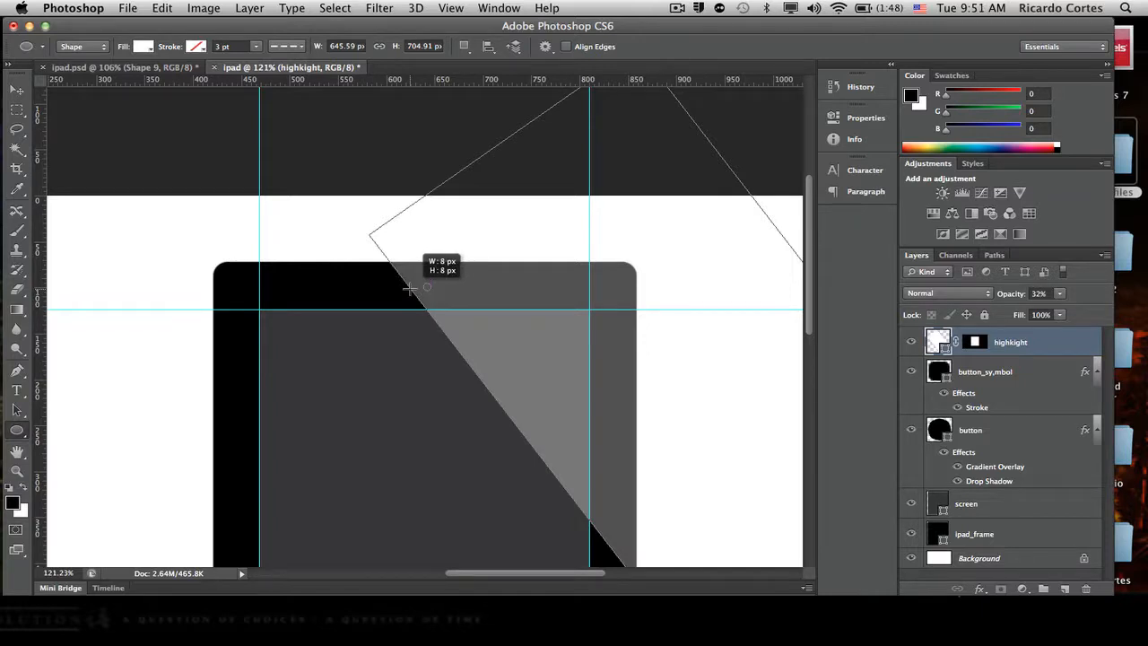
pyautogui.moveTo(409, 287); pyautogui.dragTo(408, 288)
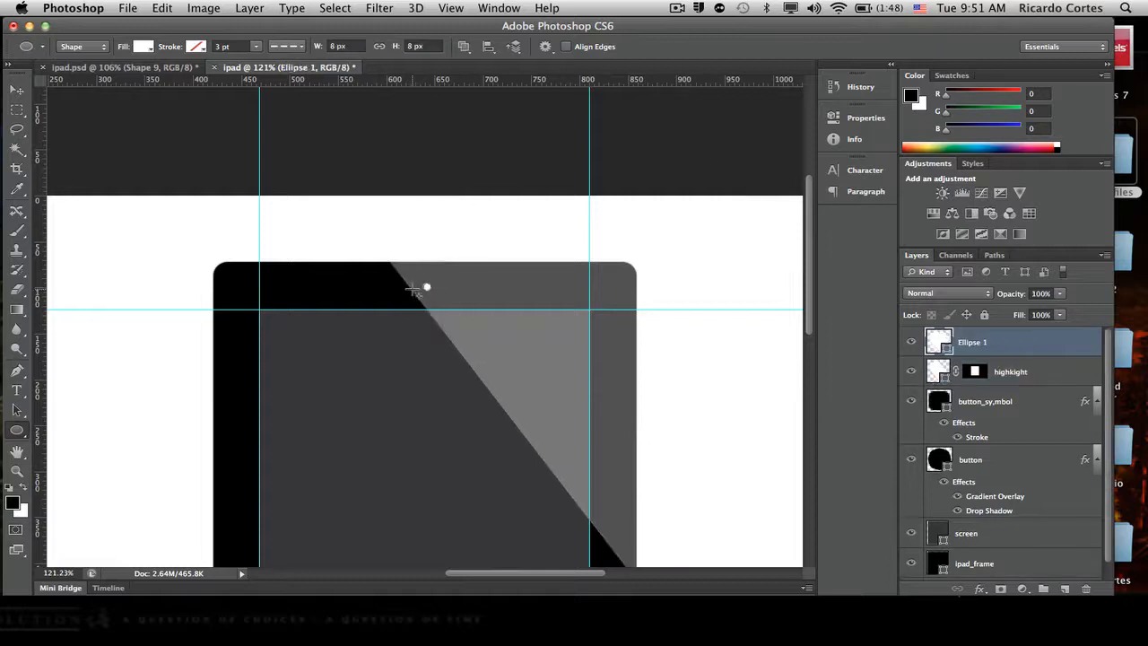
# - Fill the small circle with black and rename its layer as camera
pyautogui.doubleClick(938, 341)
pyautogui.moveTo(687, 359); pyautogui.dragTo(608, 505)
pyautogui.click(993, 265)
pyautogui.doubleClick(972, 343)
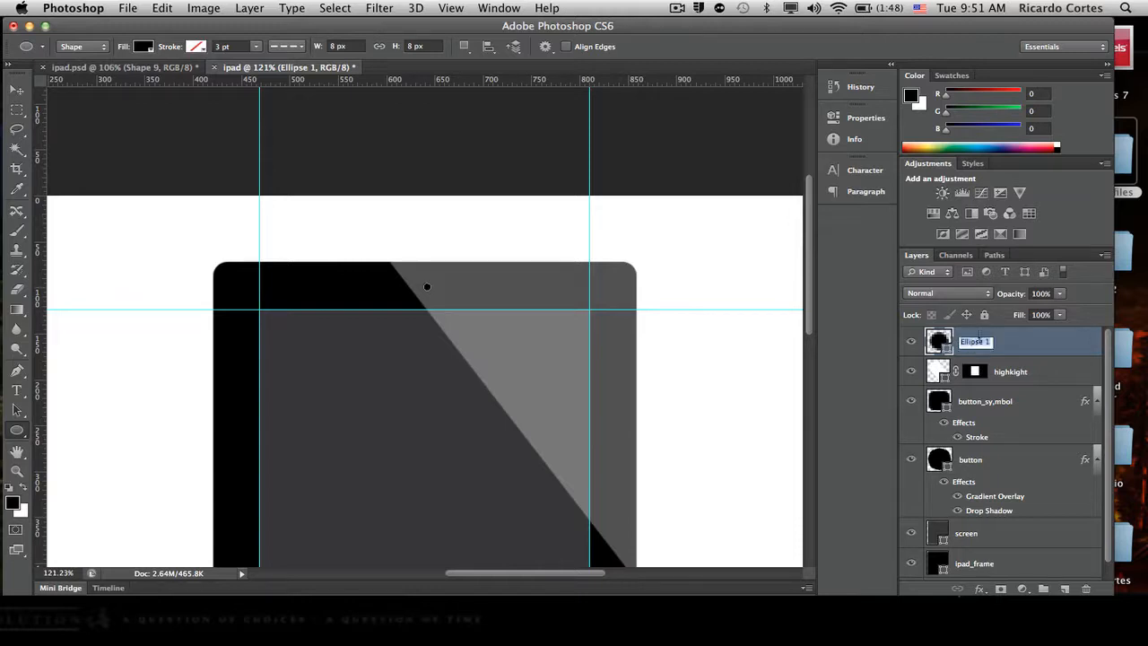
pyautogui.write('camera')
pyautogui.press('Return')
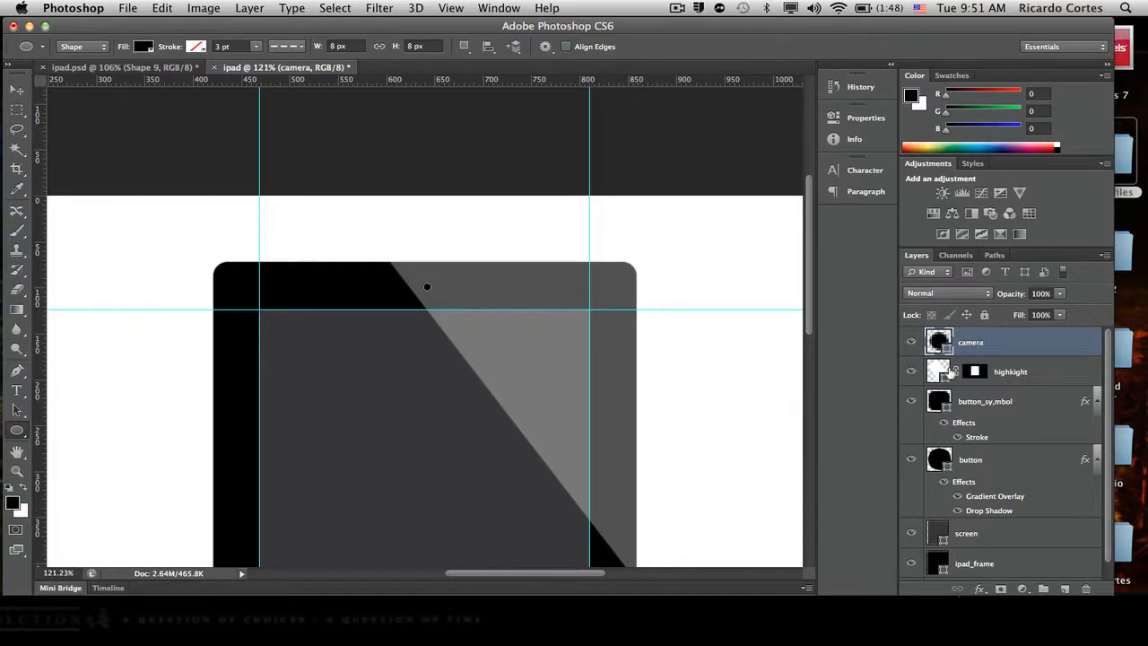
# - Add an inner shadow to the camera layer and set its blend mode to Screen
pyautogui.doubleClick(973, 342)
pyautogui.doubleClick(1044, 342)
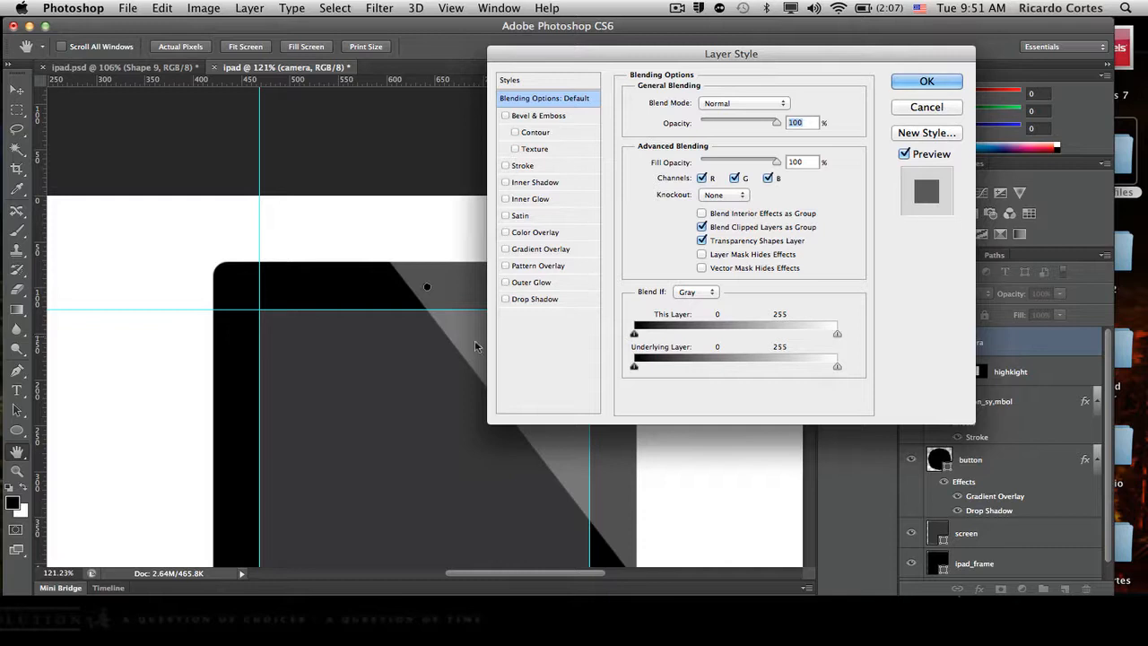
pyautogui.click(505, 182)
pyautogui.click(505, 183)
pyautogui.click(505, 184)
pyautogui.click(538, 183)
pyautogui.click(759, 105)
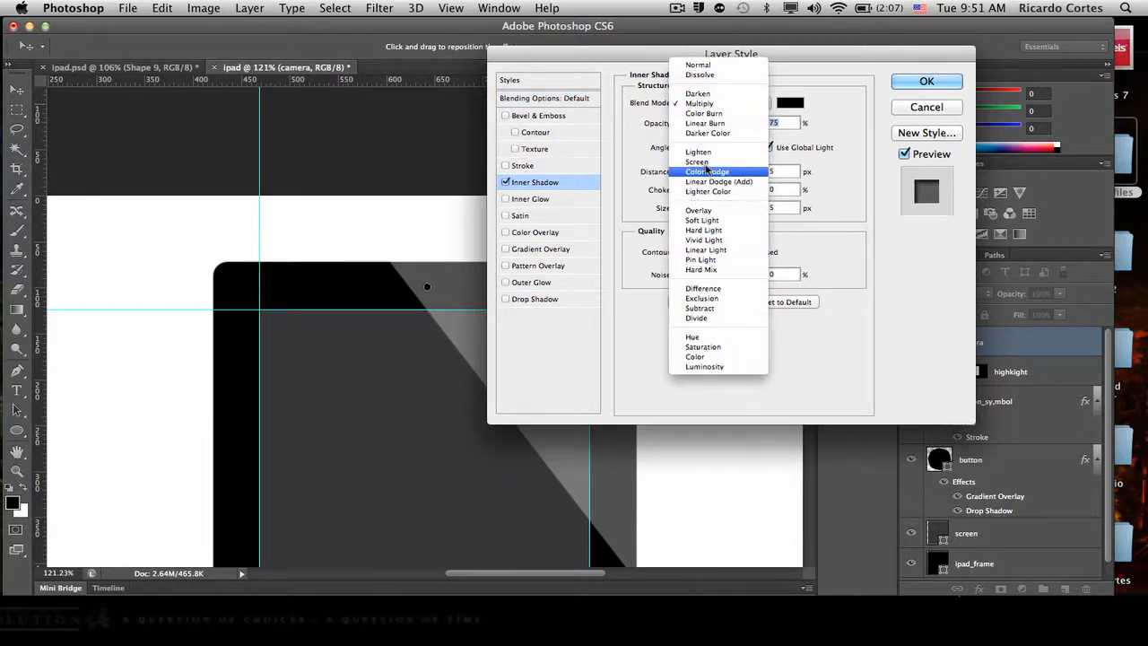
pyautogui.click(698, 162)
pyautogui.click(790, 103)
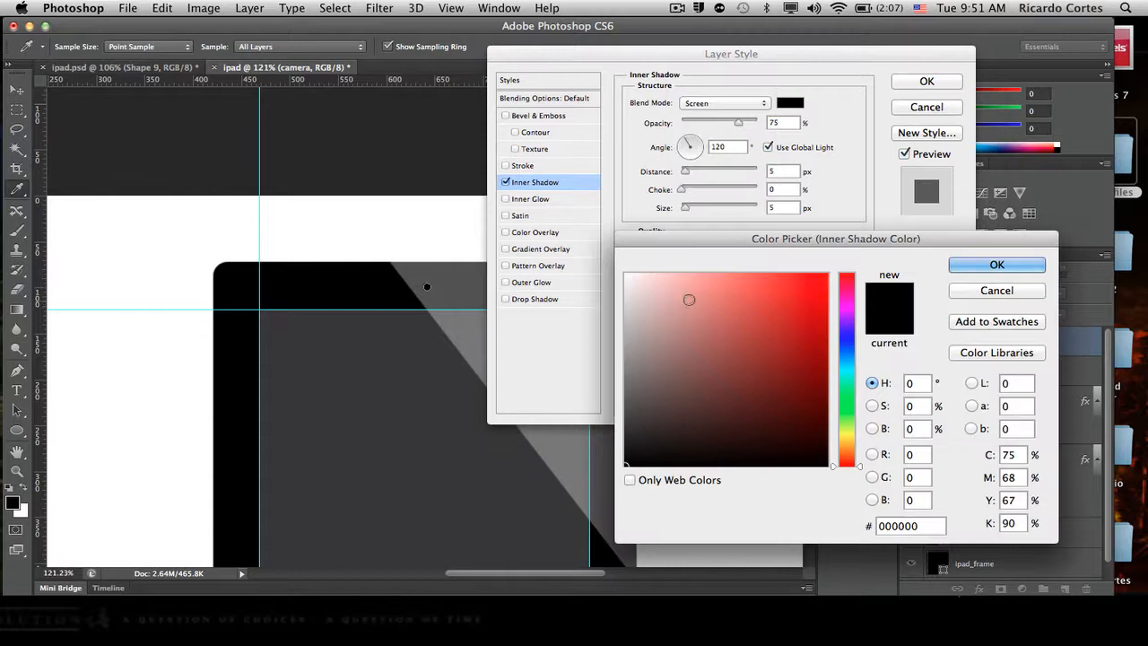
pyautogui.moveTo(689, 299); pyautogui.dragTo(628, 269)
pyautogui.click(995, 291)
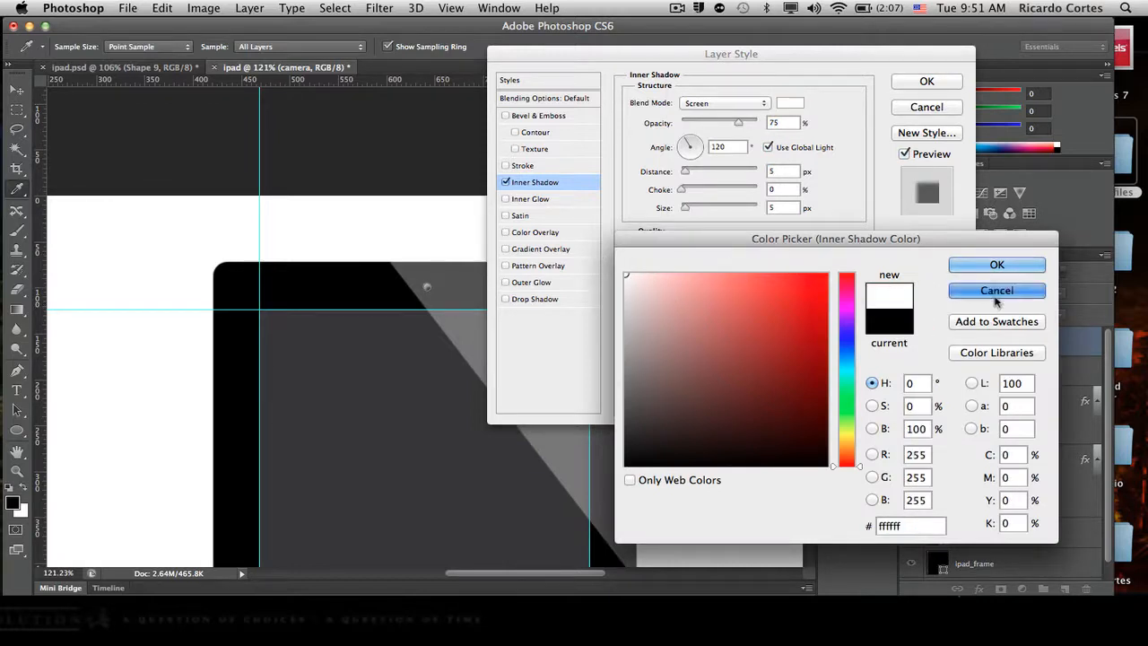
pyautogui.click(506, 116)
pyautogui.click(506, 116)
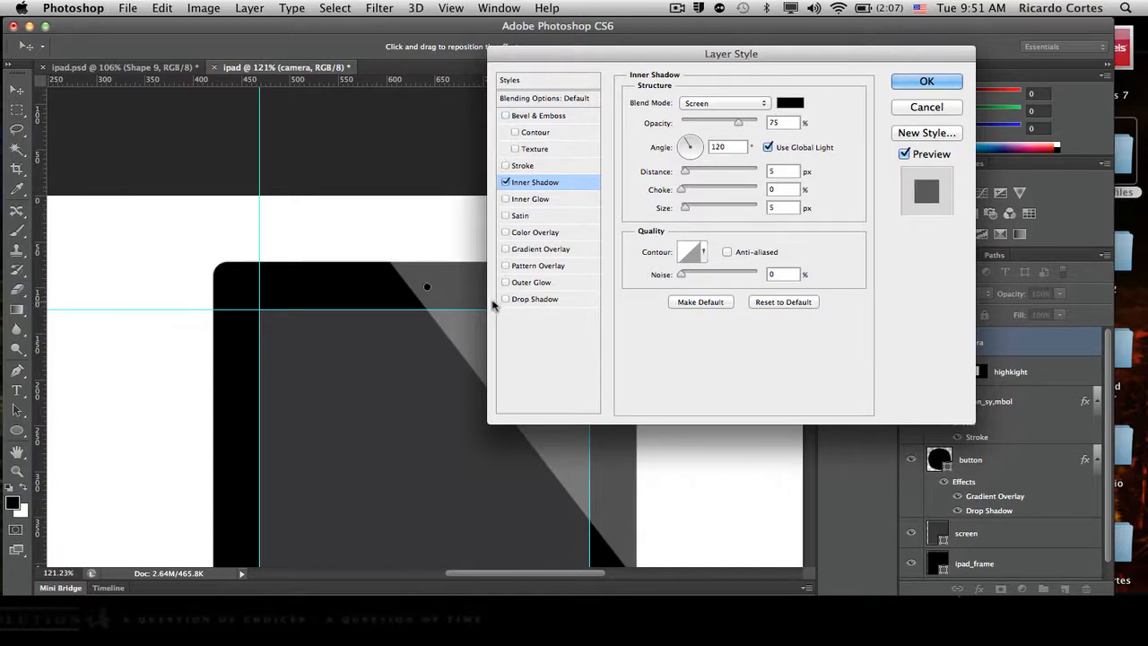
# - Replace the camera layer's inner shadow with a white drop shadow in Screen blend mode
pyautogui.click(506, 182)
pyautogui.click(506, 298)
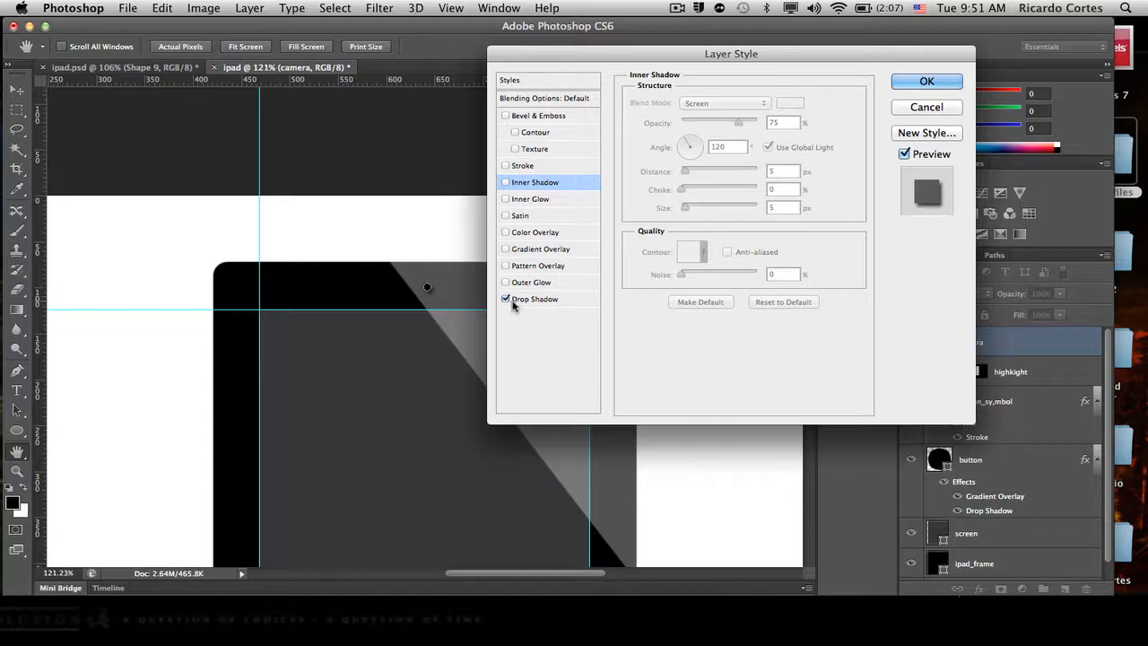
pyautogui.click(549, 300)
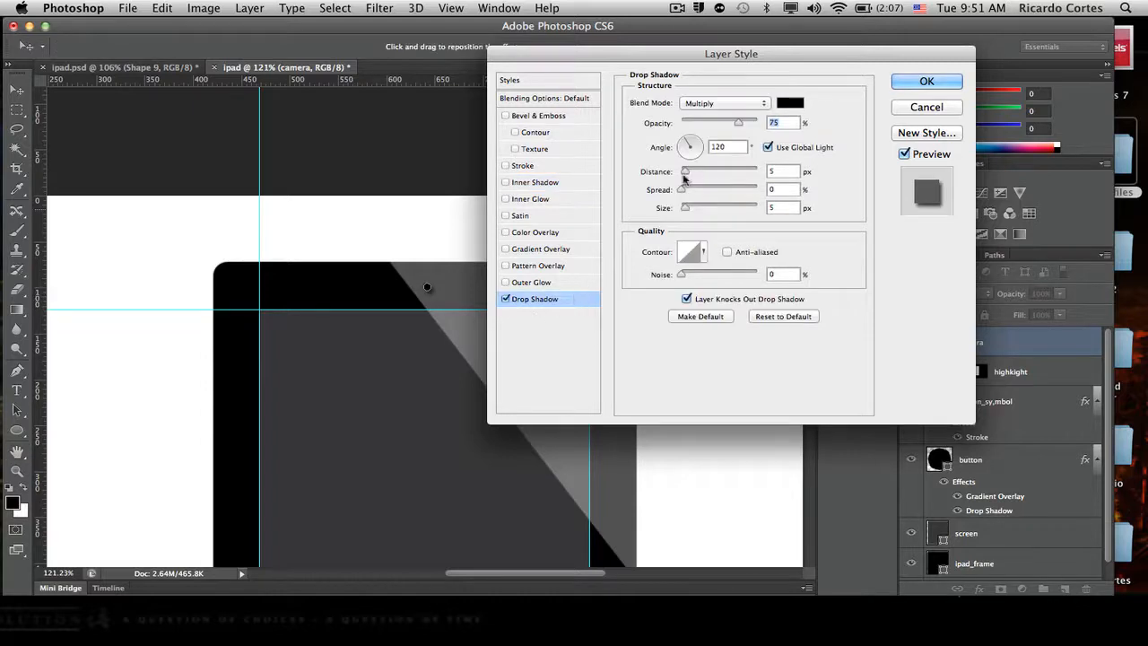
pyautogui.click(783, 104)
pyautogui.moveTo(684, 303); pyautogui.dragTo(622, 271)
pyautogui.click(962, 267)
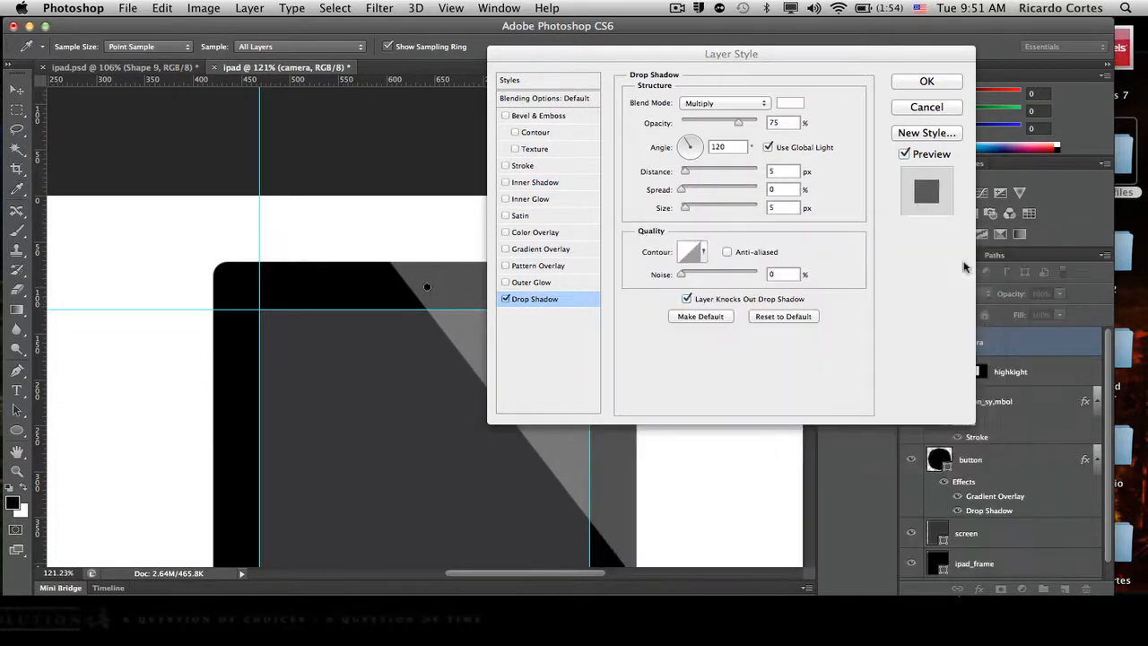
pyautogui.click(759, 104)
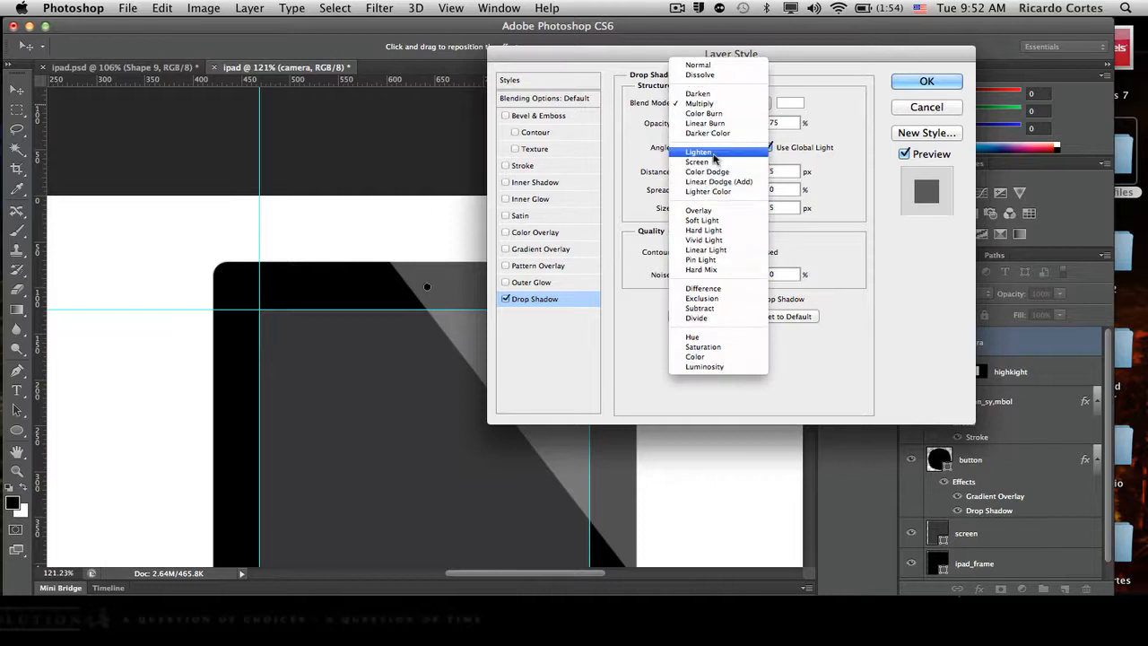
pyautogui.click(708, 162)
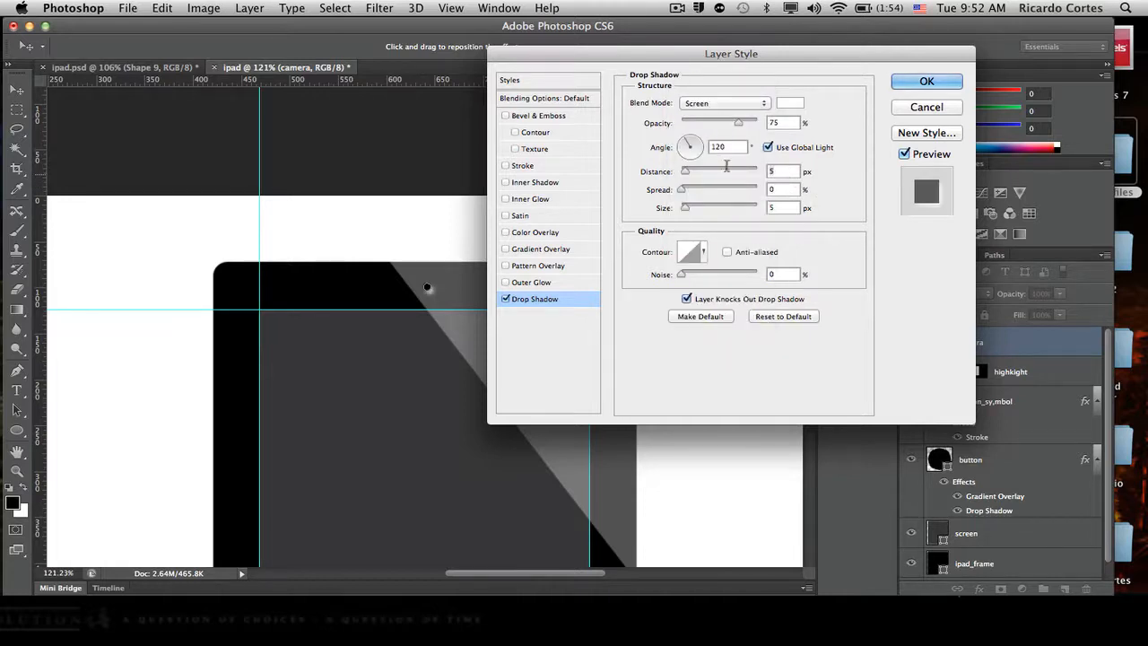
# - Set the camera's drop shadow to 1 px distance, 0 px size, -90° angle without global light, and 45% opacity
pyautogui.write('2')
pyautogui.moveTo(785, 205); pyautogui.dragTo(739, 206)
pyautogui.write('0')
pyautogui.click(768, 147)
pyautogui.moveTo(739, 146); pyautogui.dragTo(632, 146)
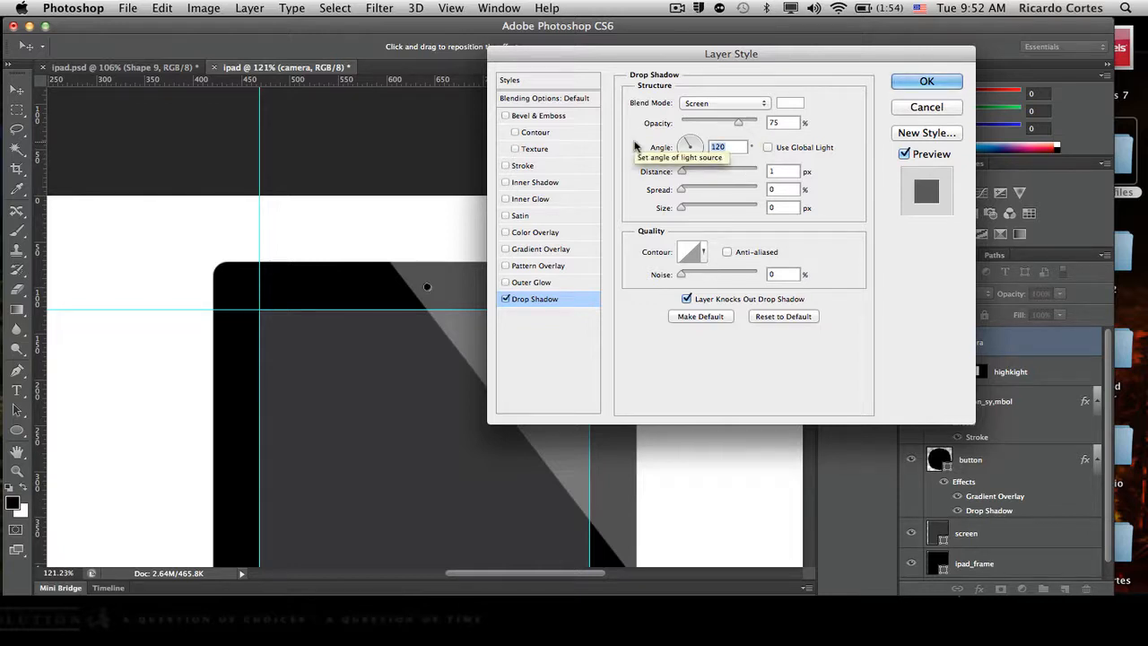
pyautogui.write('-90')
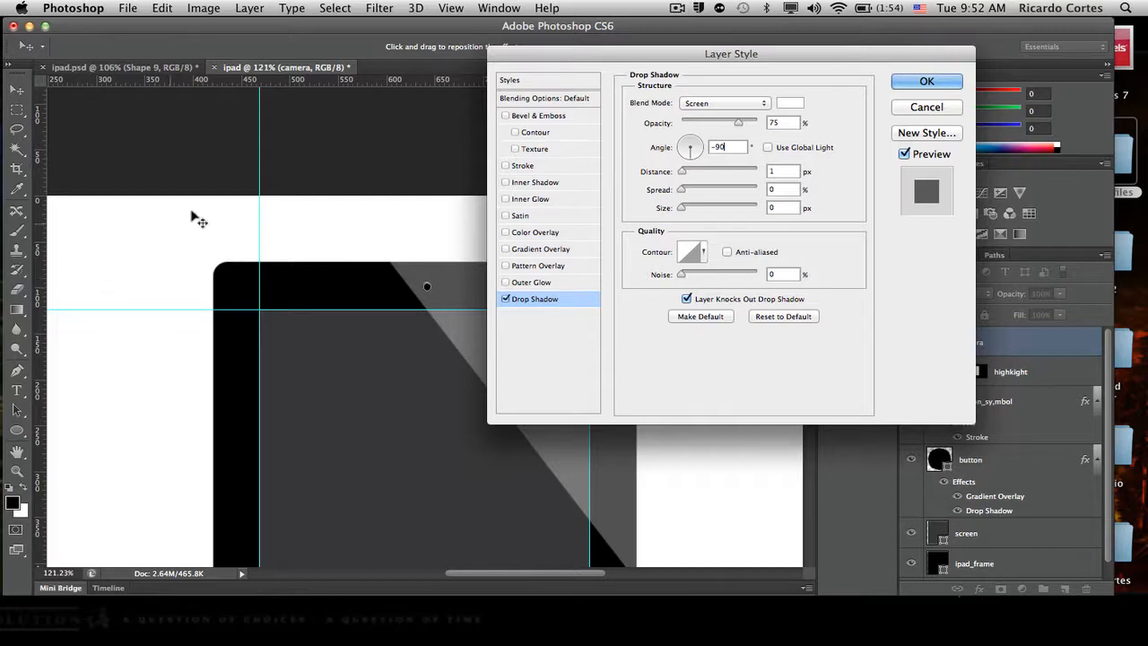
pyautogui.moveTo(733, 128); pyautogui.dragTo(714, 133)
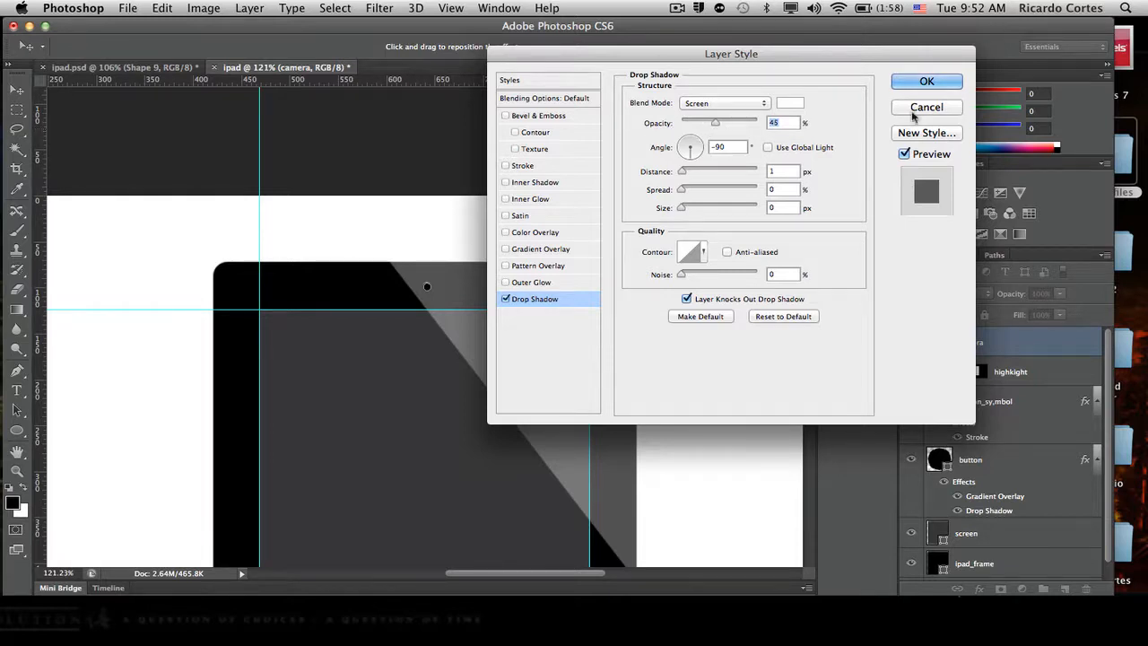
pyautogui.click(927, 82)
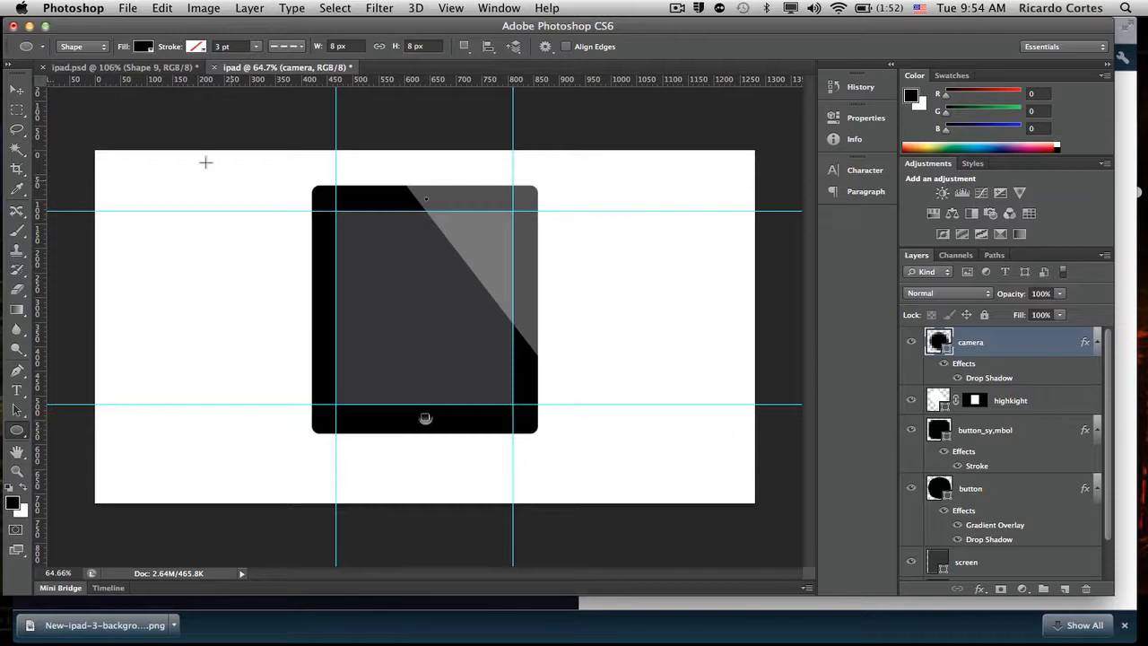
# - Place the New-ipad-3-background-wall image from the Desktop into the document
pyautogui.click(127, 7)
pyautogui.moveTo(162, 8)
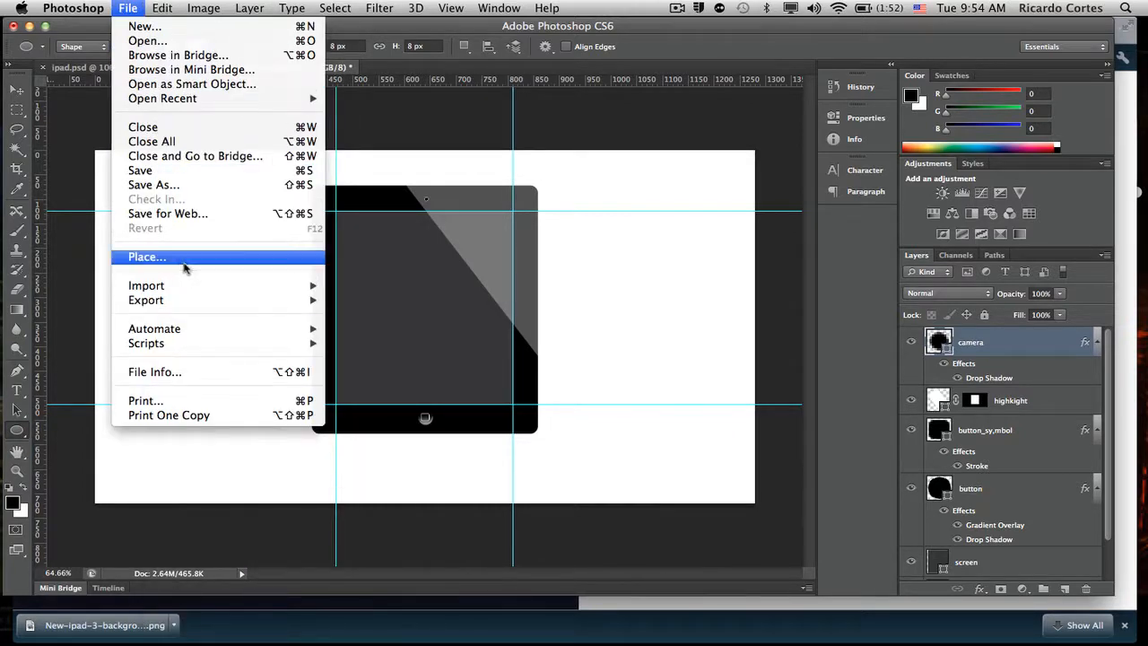
pyautogui.click(185, 261)
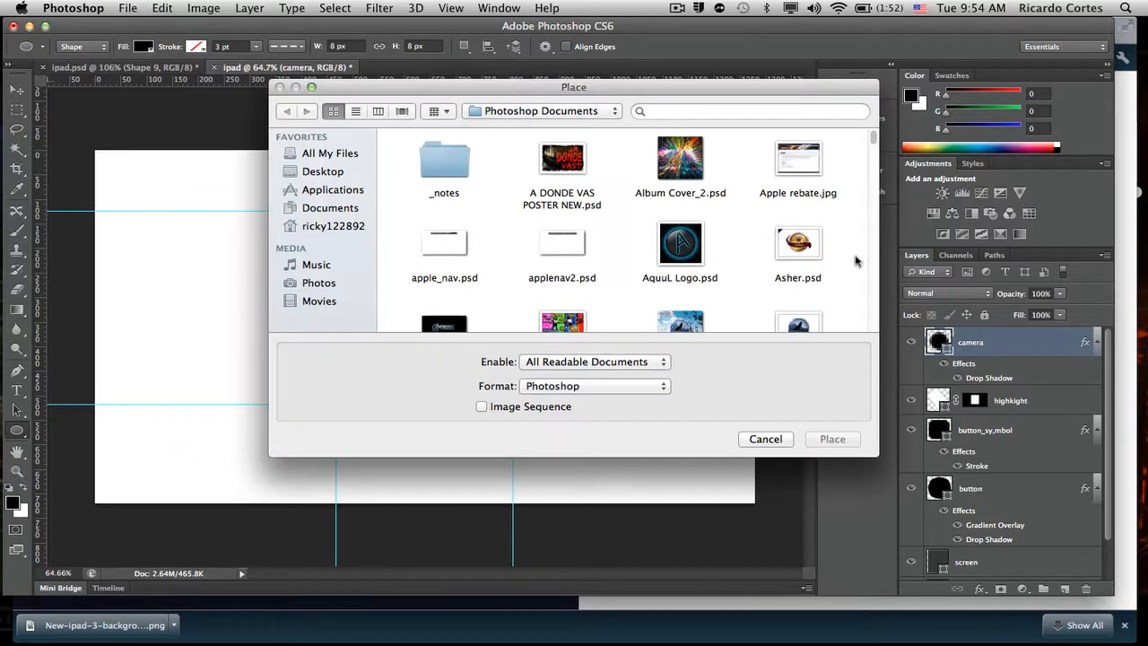
pyautogui.click(322, 173)
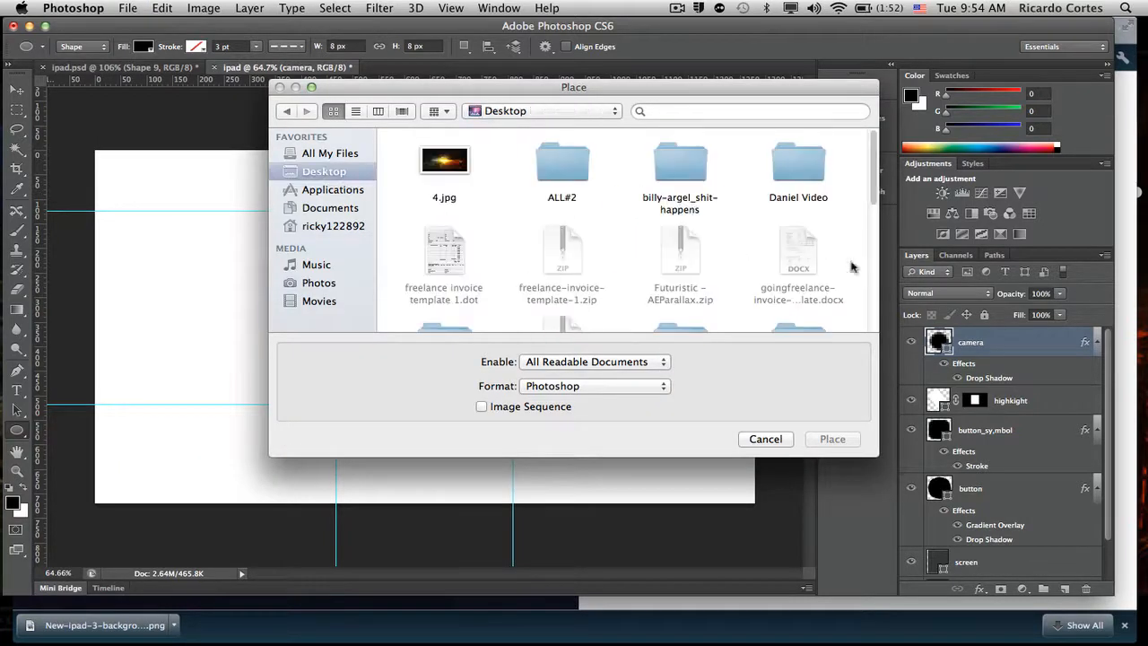
pyautogui.scroll(-3, 872, 238)
pyautogui.scroll(-3, 872, 238)
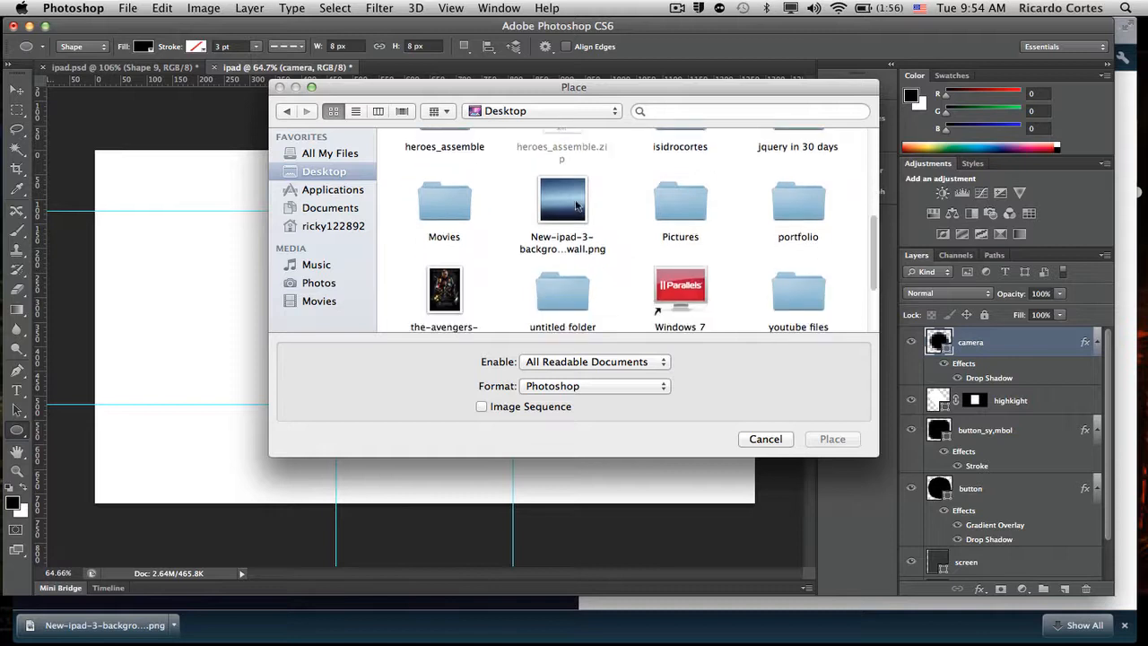
pyautogui.click(573, 206)
pyautogui.click(832, 439)
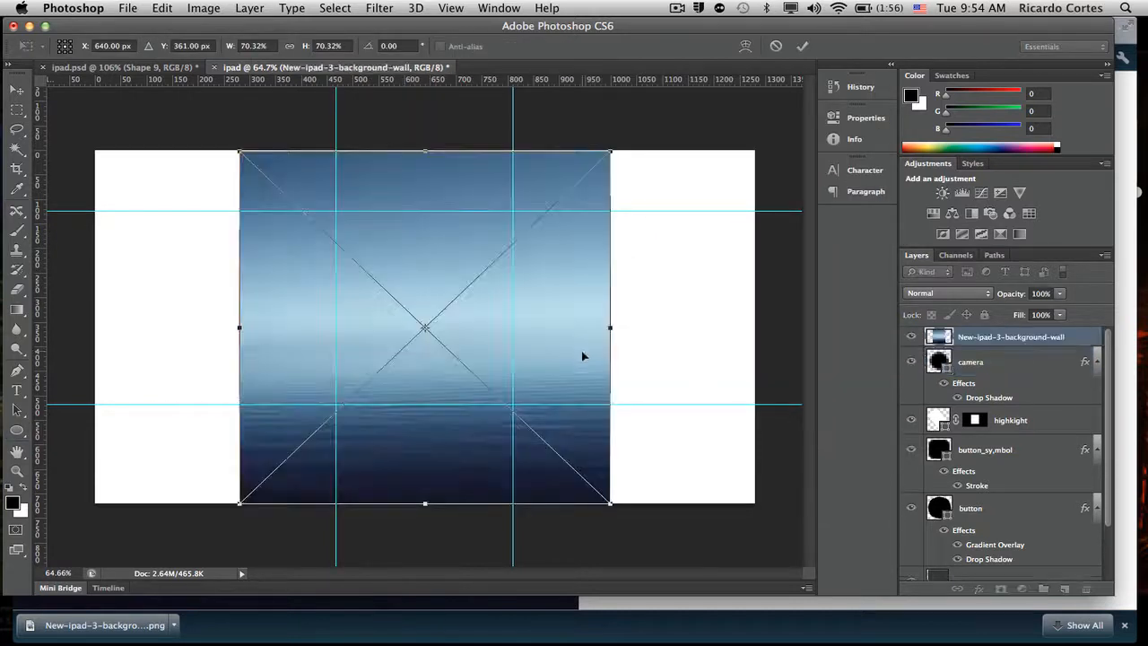
# - Fit the placed wallpaper exactly to the iPad screen area between the guides and move its layer directly below the highlight layer
pyautogui.moveTo(414, 252); pyautogui.dragTo(517, 316)
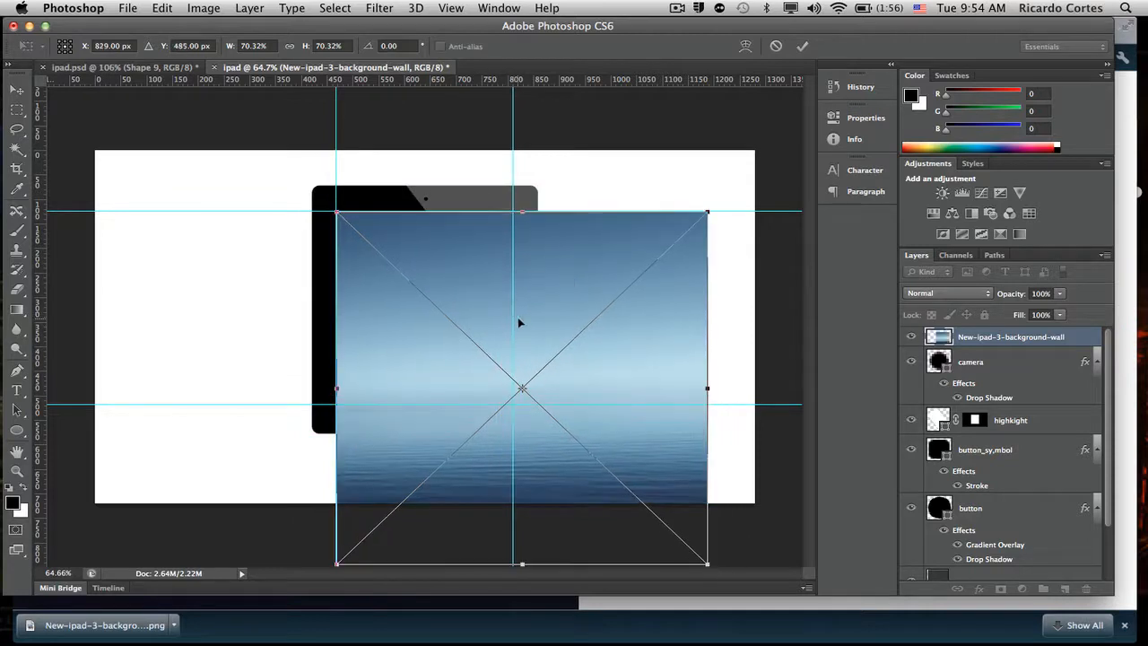
pyautogui.moveTo(710, 565); pyautogui.dragTo(507, 400)
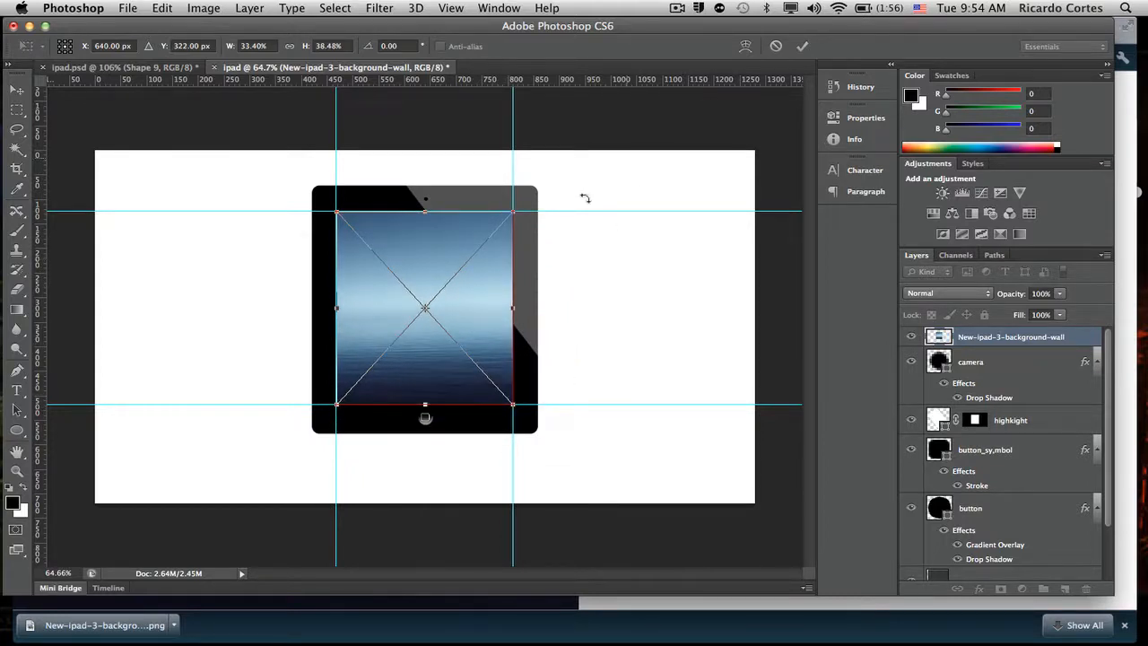
pyautogui.moveTo(425, 404); pyautogui.dragTo(426, 404)
pyautogui.moveTo(507, 308)
pyautogui.mouseDown()
pyautogui.moveTo(491, 307)
pyautogui.moveTo(512, 308)
pyautogui.mouseUp()
pyautogui.moveTo(336, 309)
pyautogui.mouseDown()
pyautogui.moveTo(351, 308)
pyautogui.moveTo(336, 309)
pyautogui.mouseUp()
pyautogui.moveTo(426, 213); pyautogui.dragTo(426, 211)
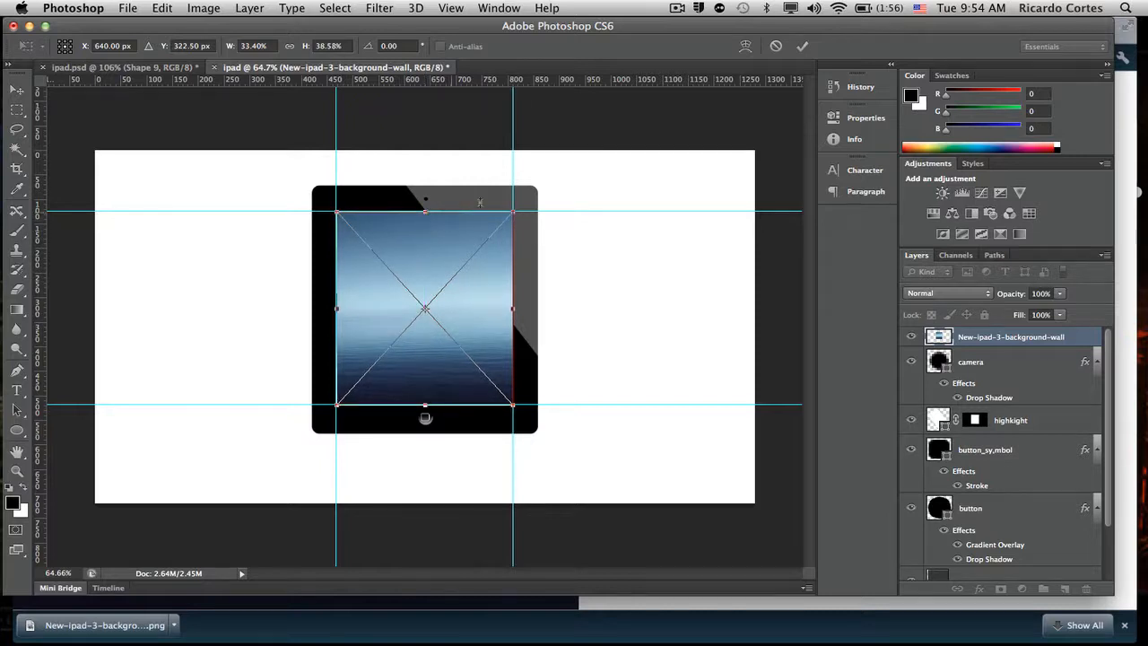
pyautogui.click(804, 47)
pyautogui.press('u')
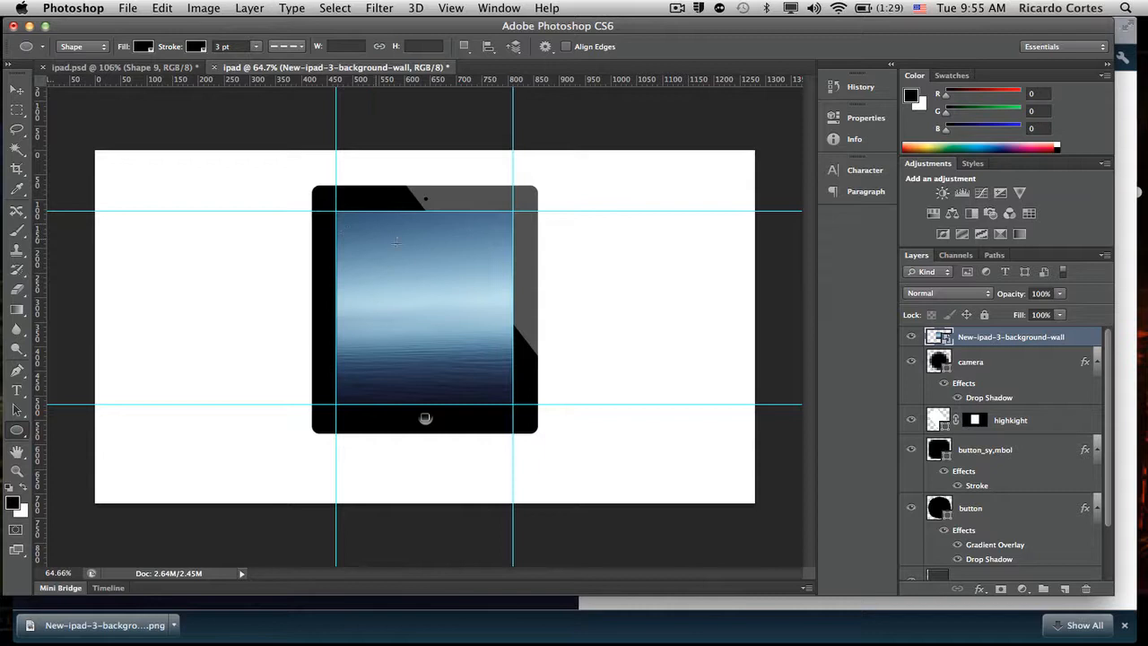
pyautogui.moveTo(996, 337); pyautogui.dragTo(999, 435)
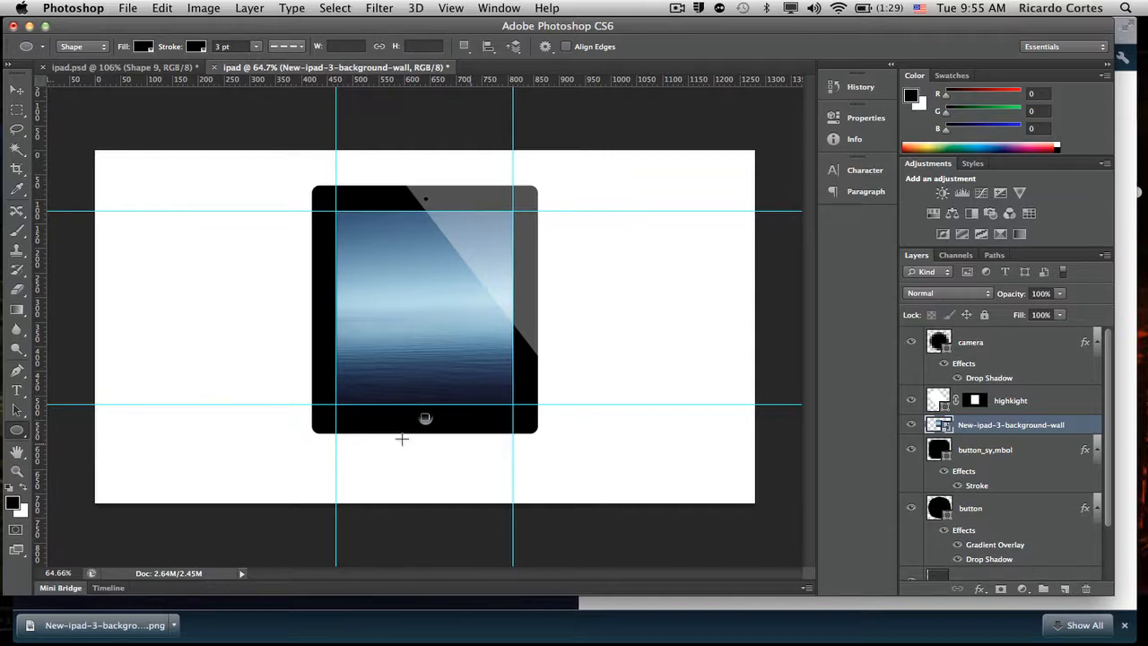
# - Draw a black 342 × 22 px rectangle across the top of the iPad screen and set its layer opacity to 50%
pyautogui.click(15, 433)
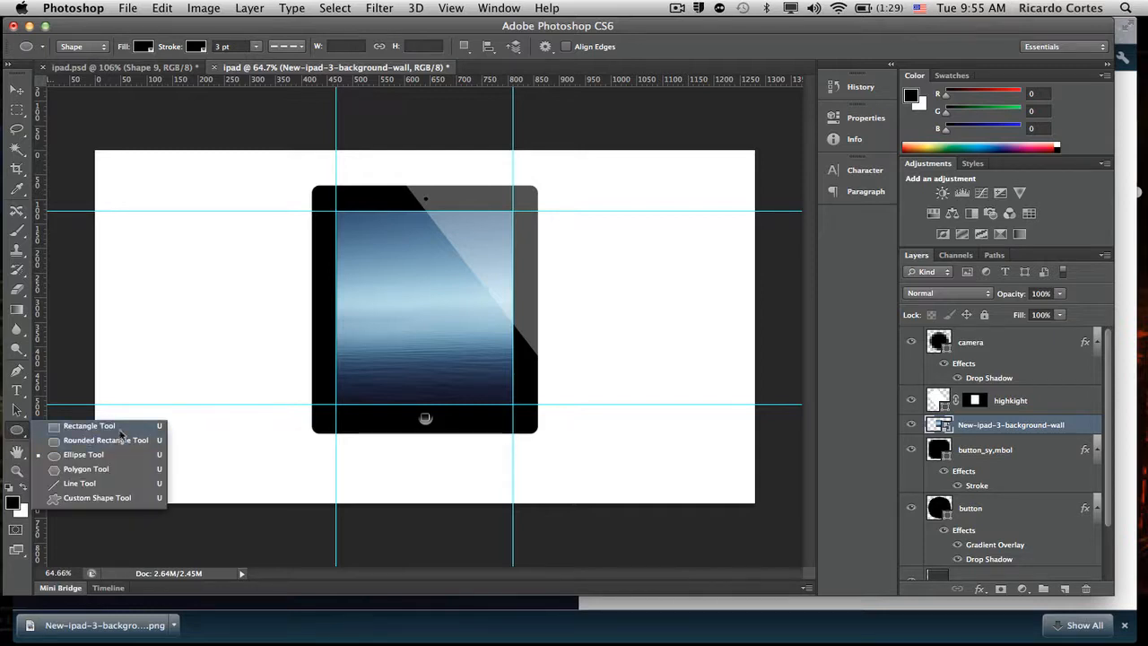
pyautogui.click(118, 426)
pyautogui.moveTo(336, 212); pyautogui.dragTo(510, 221)
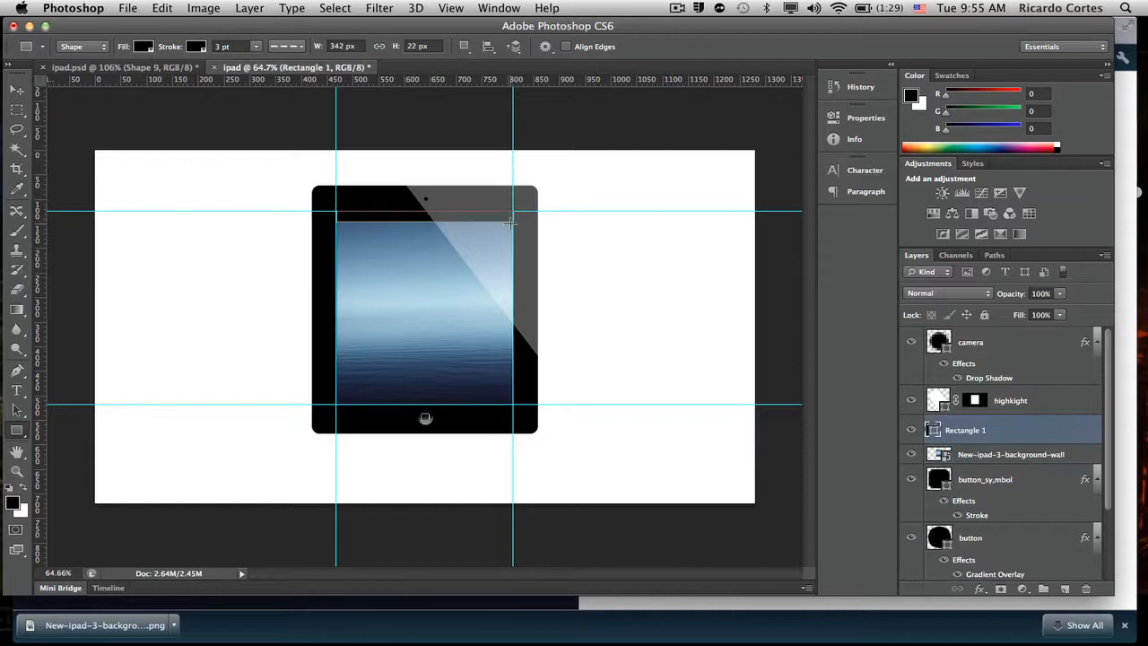
pyautogui.moveTo(1009, 297); pyautogui.dragTo(973, 299)
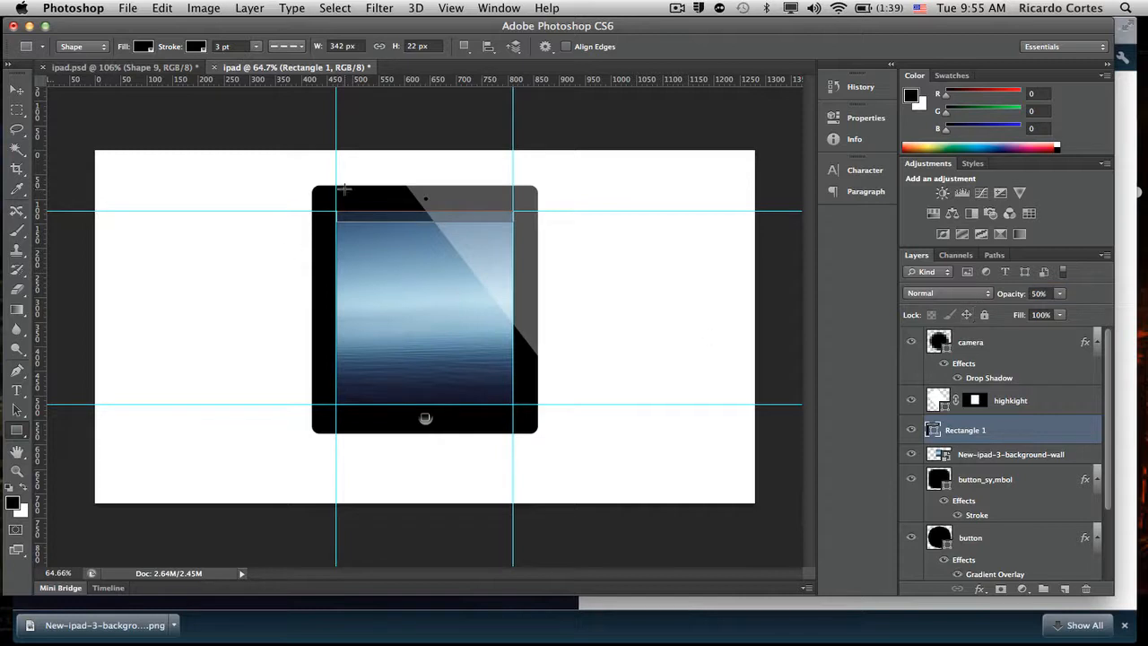
# - Add a 12 pt Myriad Web Pro text layer reading "ipad" on the upper part of the wallpaper
pyautogui.press('t')
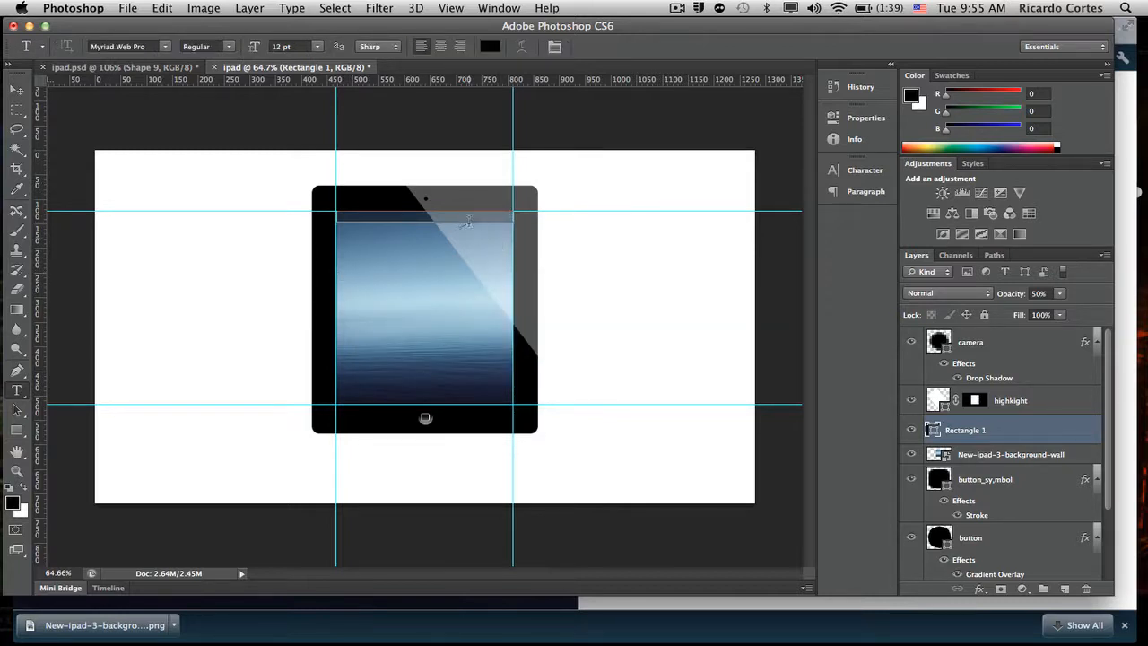
pyautogui.click(364, 270)
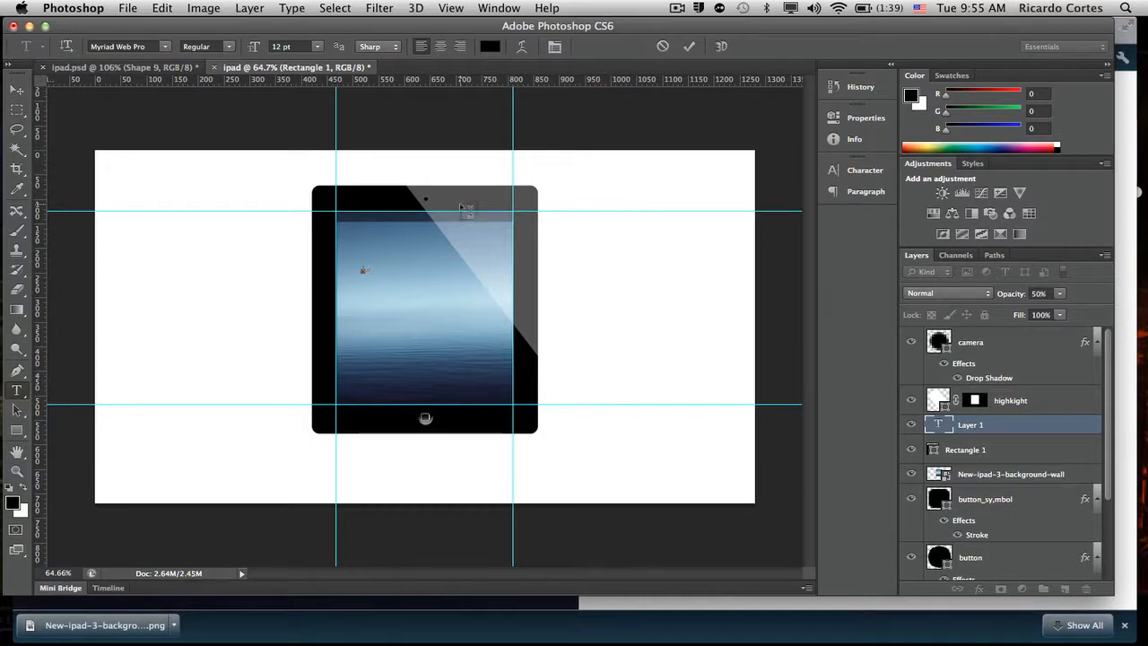
pyautogui.press('BackSpace')
pyautogui.press('BackSpace')
pyautogui.press('BackSpace')
pyautogui.click(690, 52)
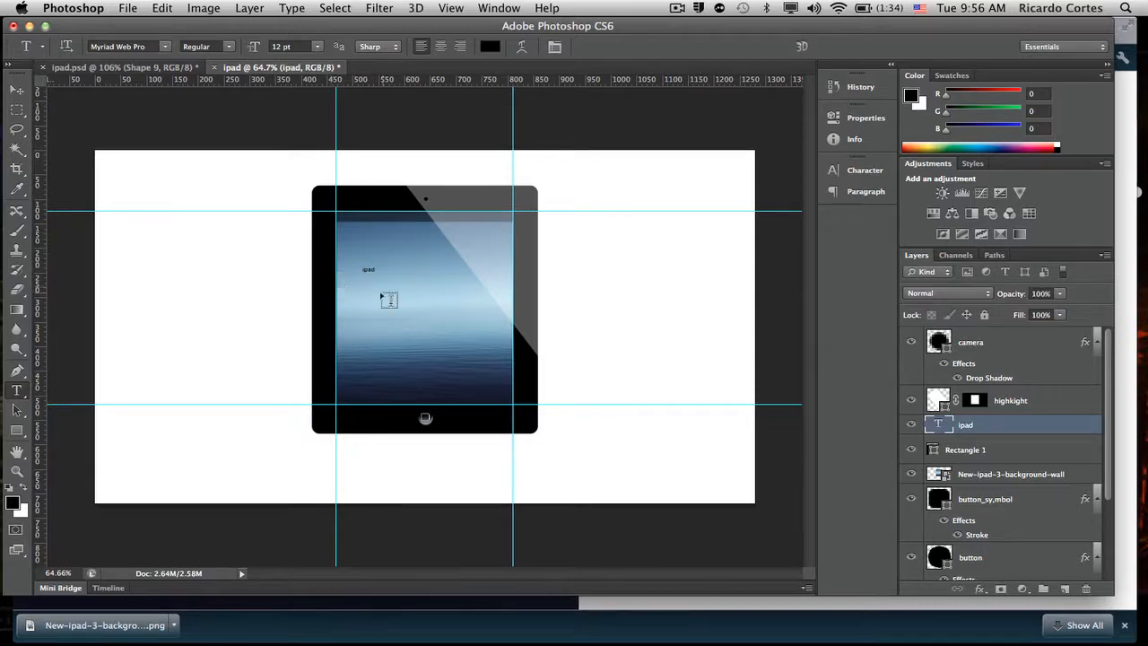
# - Recapitalize the text as "iPad" and color it white (ffffff)
pyautogui.doubleClick(367, 269)
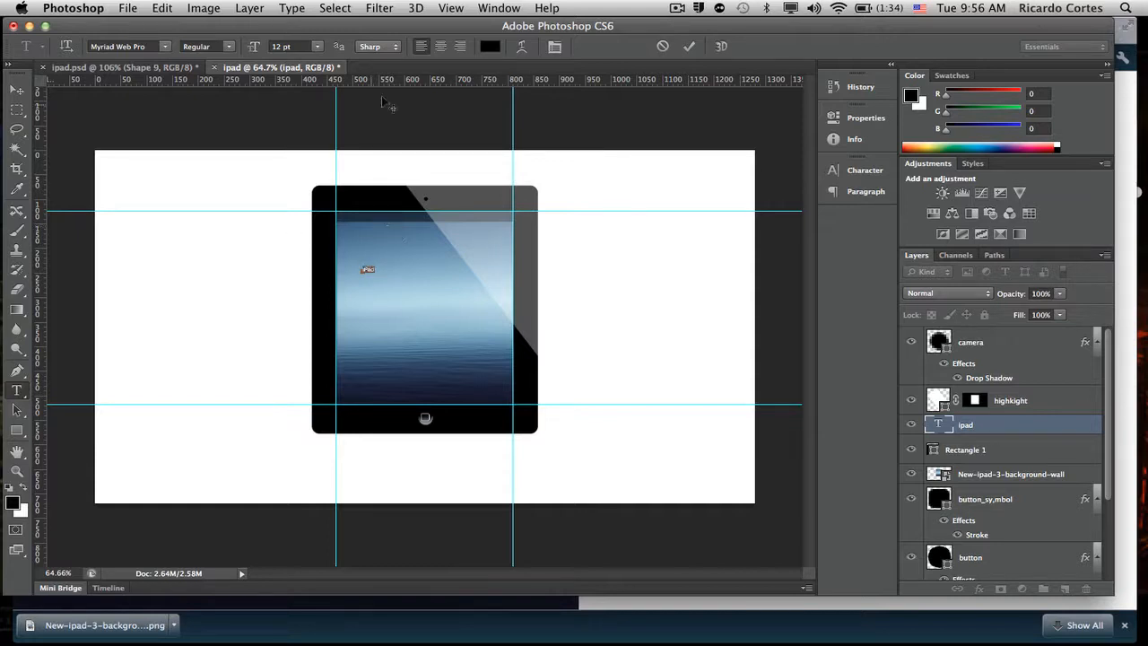
pyautogui.click(489, 47)
pyautogui.click(574, 225)
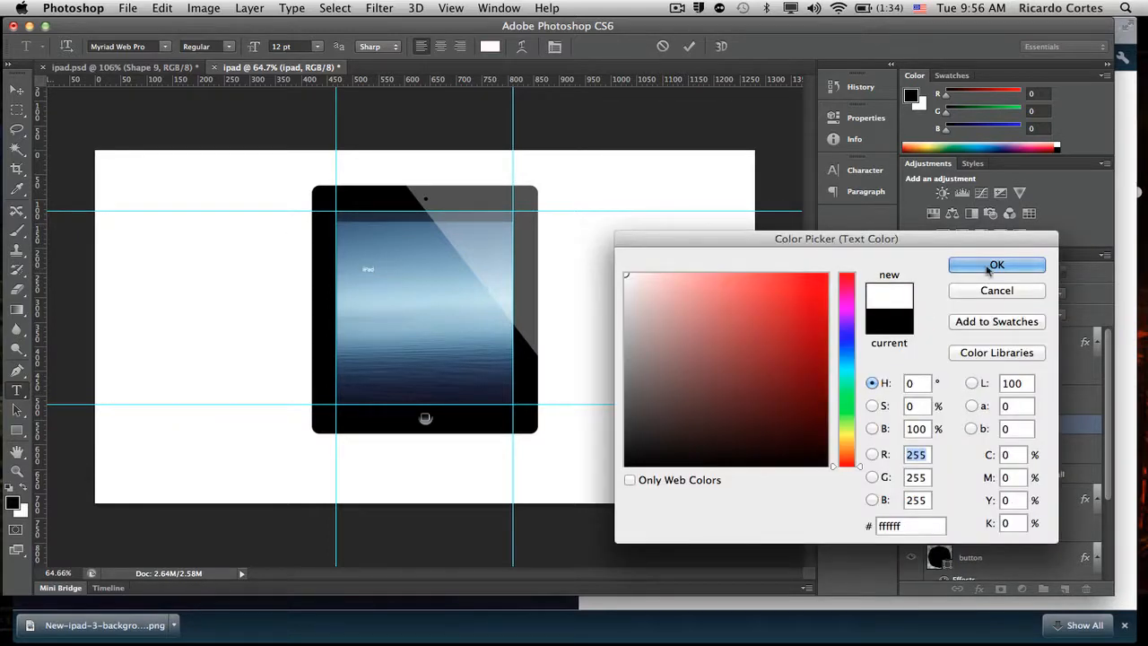
pyautogui.click(959, 262)
# - Position the iPad text inside the dark status bar, just beside the screen's left edge
pyautogui.moveTo(399, 330); pyautogui.dragTo(381, 285)
pyautogui.press('super+plus')
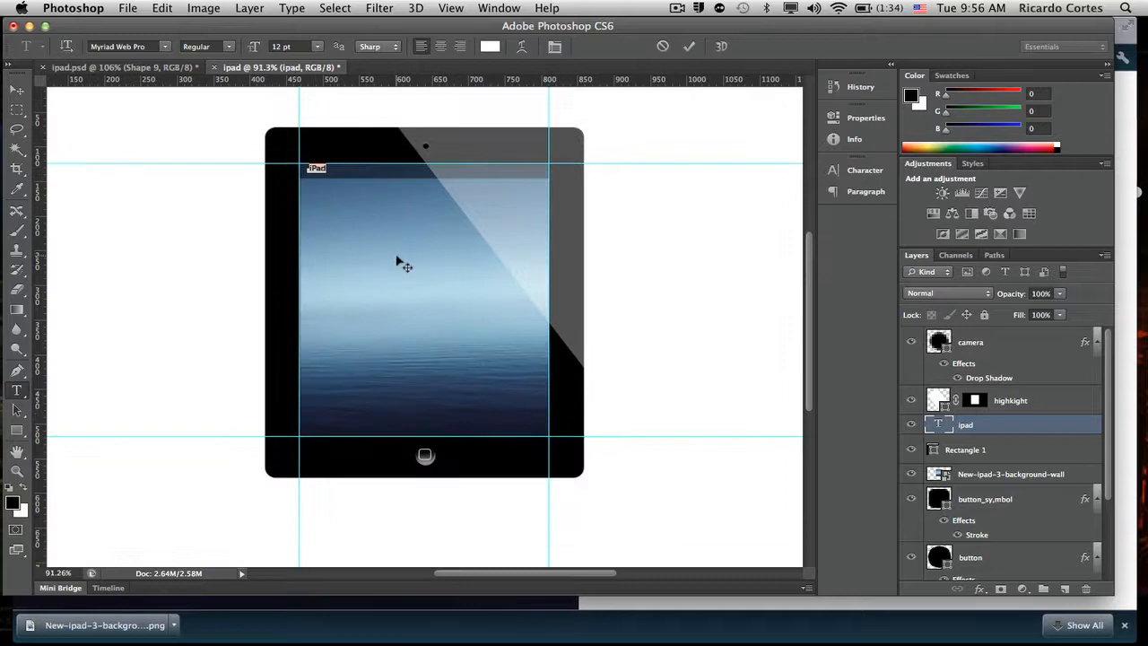
pyautogui.scroll(4, 393, 260)
pyautogui.scroll(5, 390, 259)
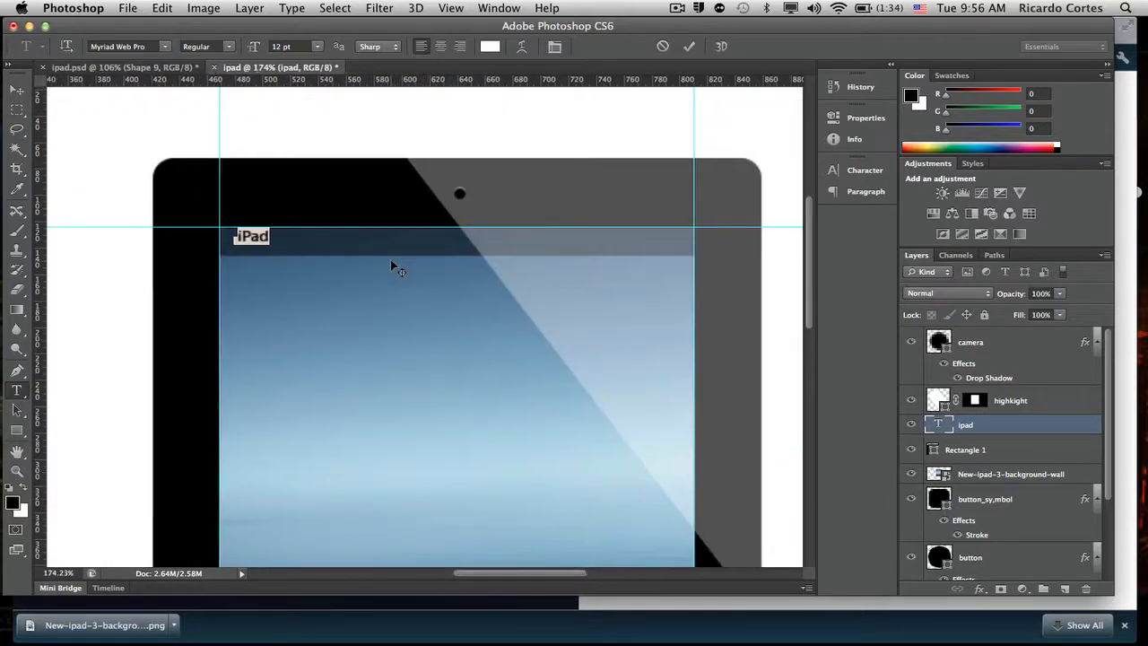
pyautogui.click(688, 48)
pyautogui.press('u')
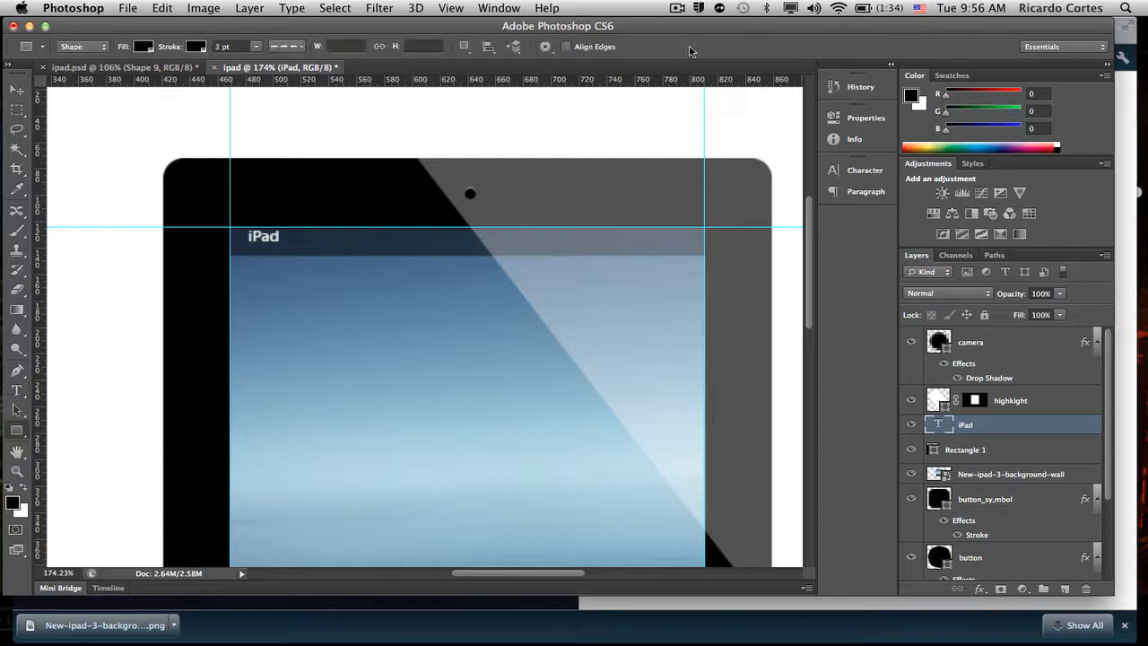
pyautogui.press('v')
pyautogui.press('Left')
pyautogui.press('Down')
pyautogui.press('Down')
pyautogui.press('Left')
pyautogui.press('Left')
pyautogui.press('Left')
pyautogui.press('Left')
pyautogui.press('Left')
pyautogui.press('Left')
pyautogui.press('Left')
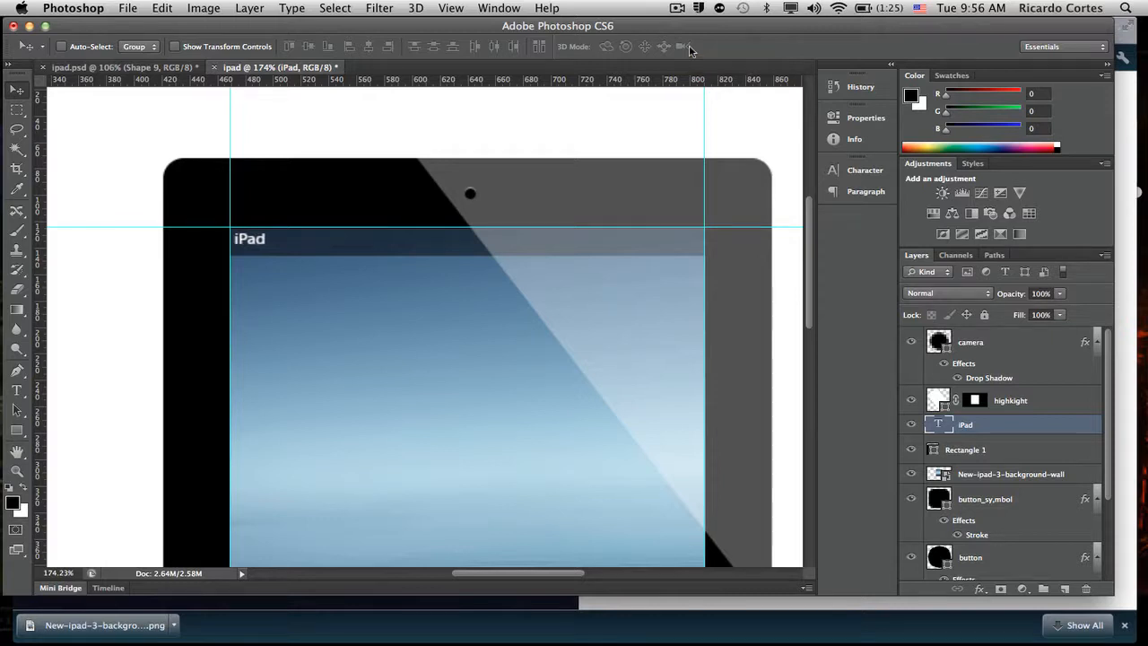
# - Add a white 12 pt Myriad Web Pro text layer reading "12:00 PM" and position it in the middle of the dark status bar
pyautogui.press('t')
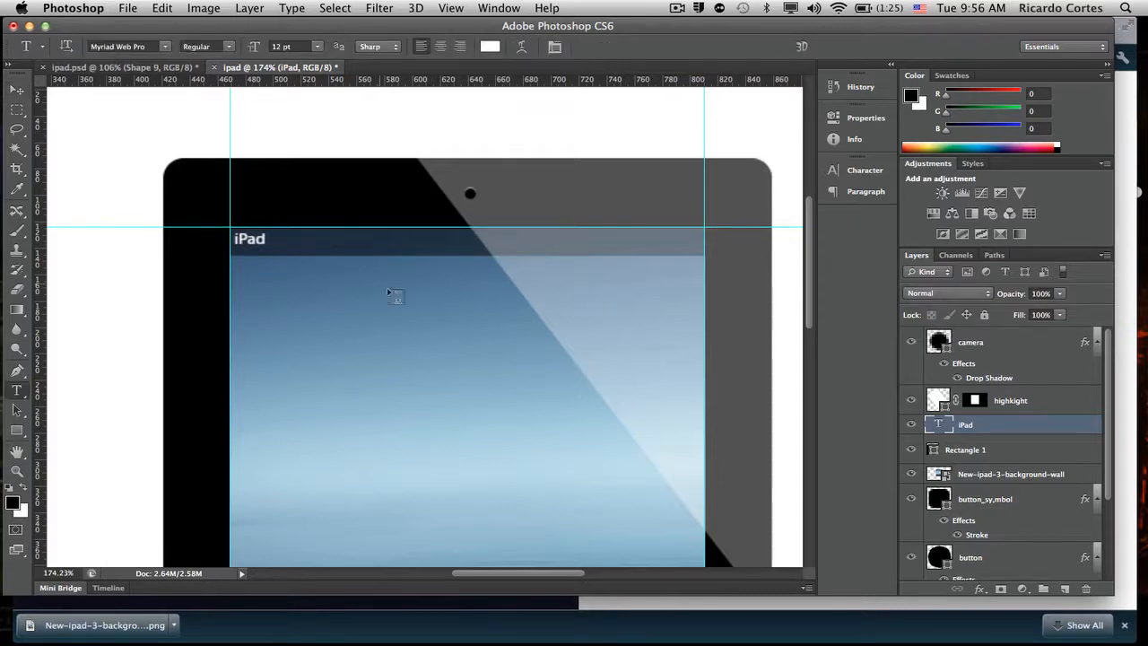
pyautogui.click(416, 302)
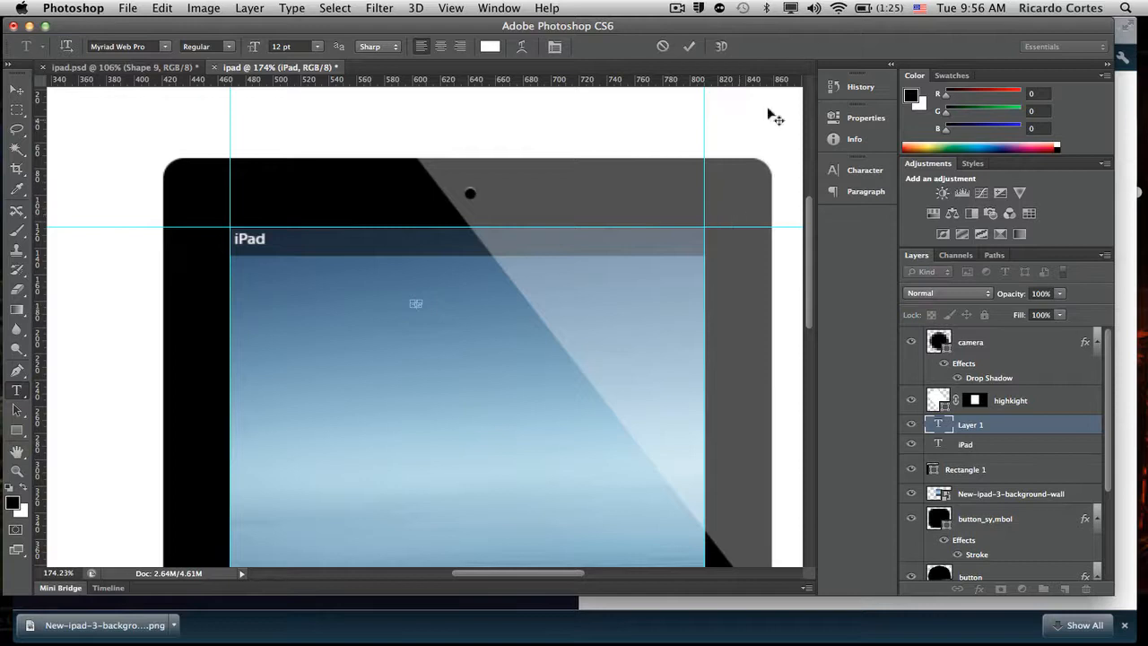
pyautogui.click(661, 46)
pyautogui.click(436, 295)
pyautogui.write('12:00 PM')
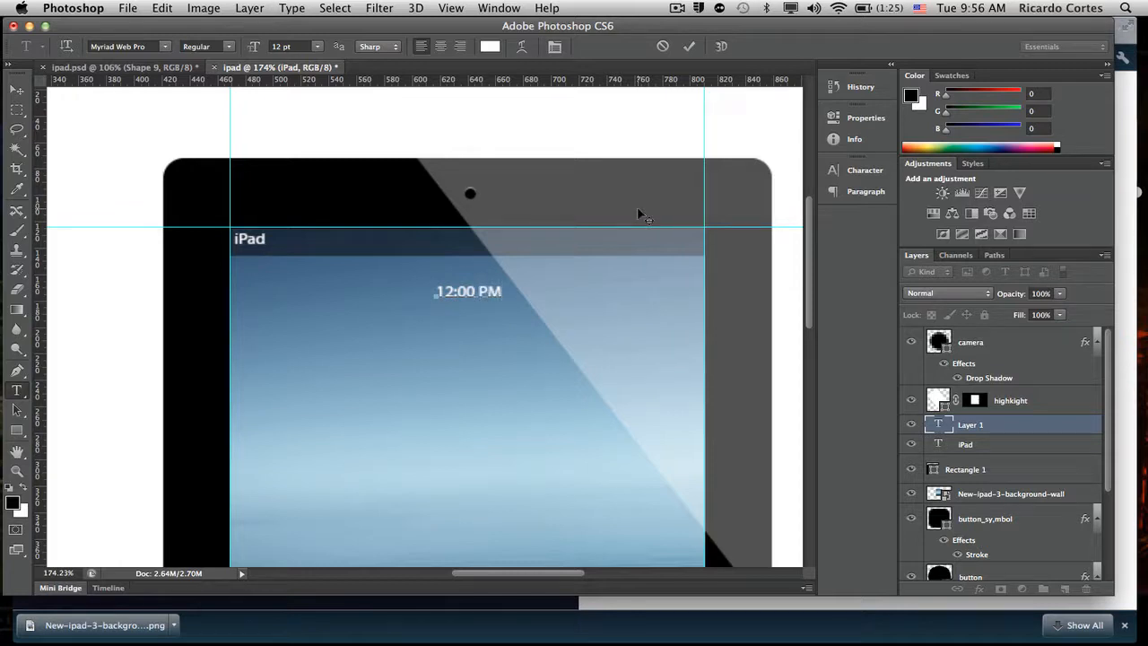
pyautogui.moveTo(477, 313); pyautogui.dragTo(473, 295)
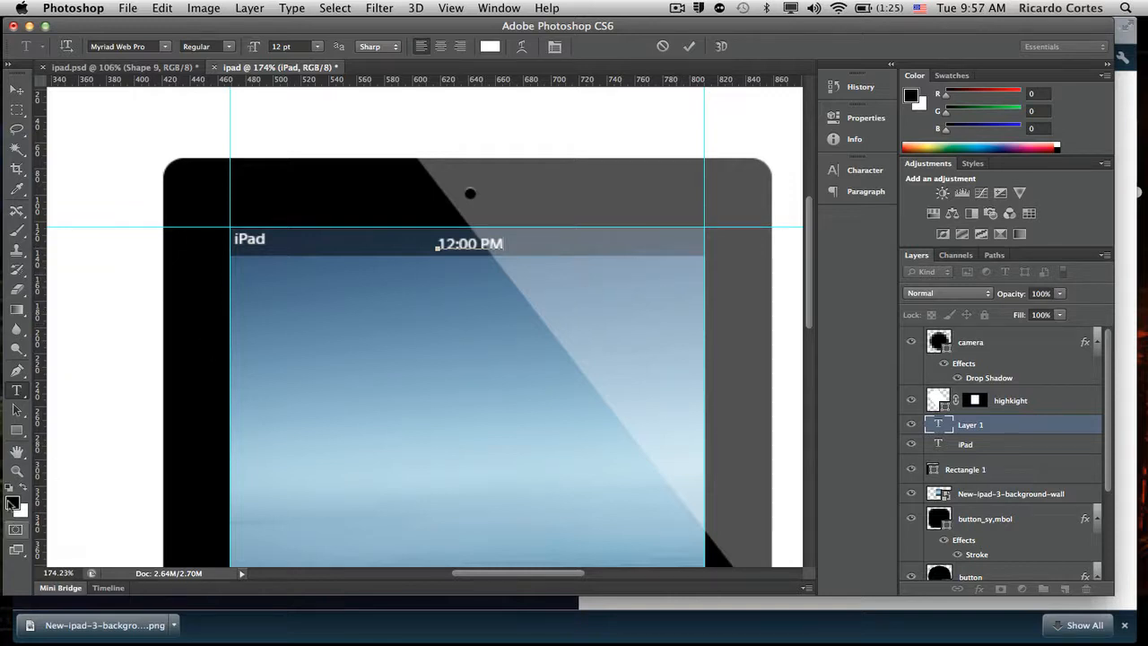
# - Draw a small black rectangle about 23 × 10 px on the wallpaper below the 12:00 PM text
pyautogui.click(16, 429)
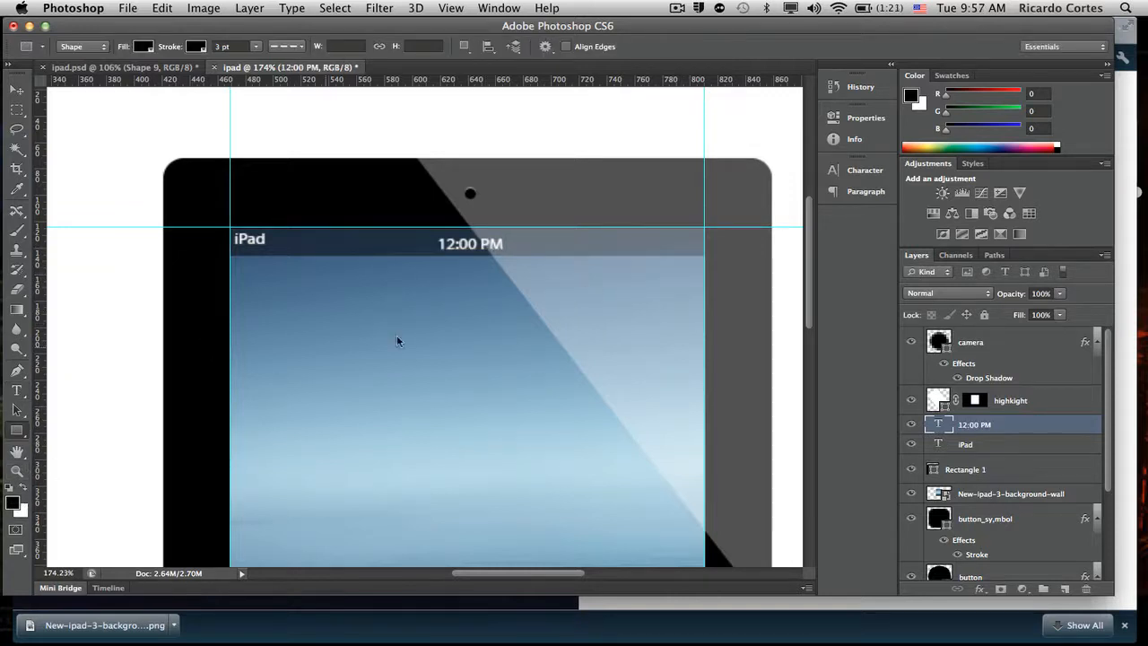
pyautogui.rightClick(401, 316)
pyautogui.click(18, 446)
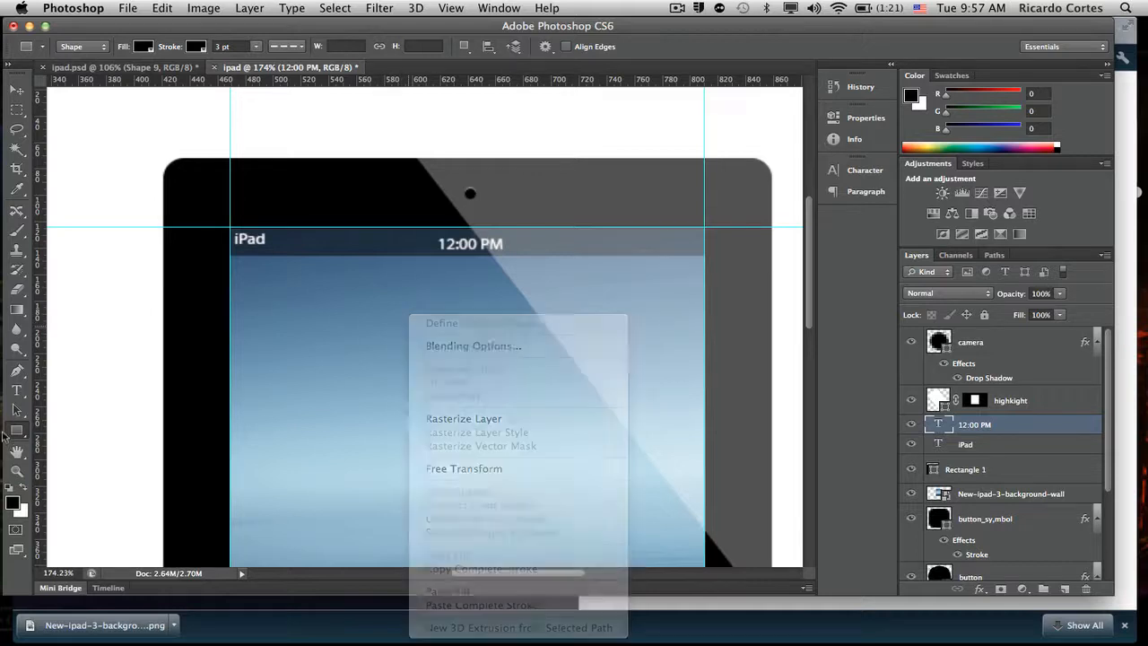
pyautogui.rightClick(12, 435)
pyautogui.click(111, 426)
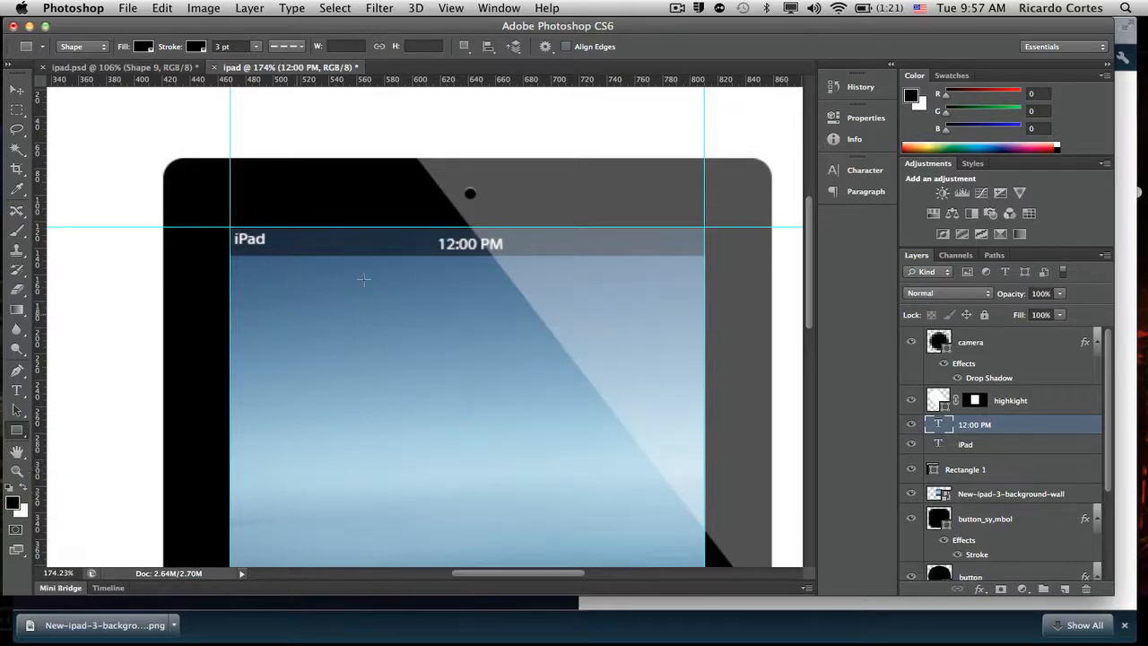
pyautogui.moveTo(422, 298); pyautogui.dragTo(454, 308)
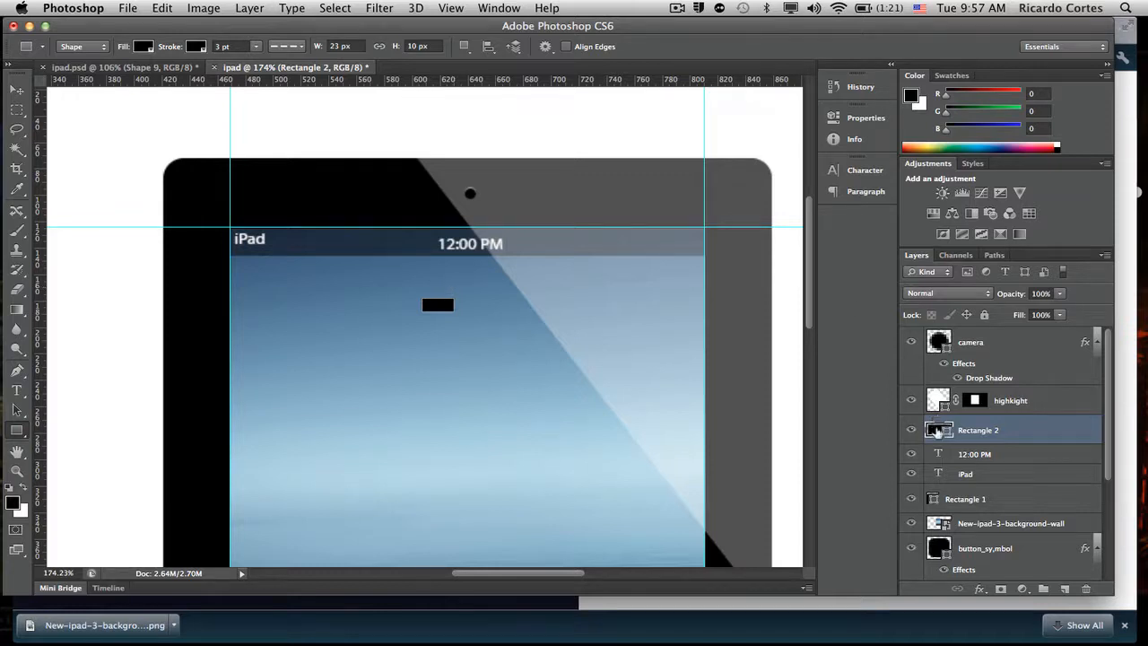
# - Set the small rectangle's layer fill to 0% and move it to the right end of the iPad's status bar
pyautogui.doubleClick(937, 431)
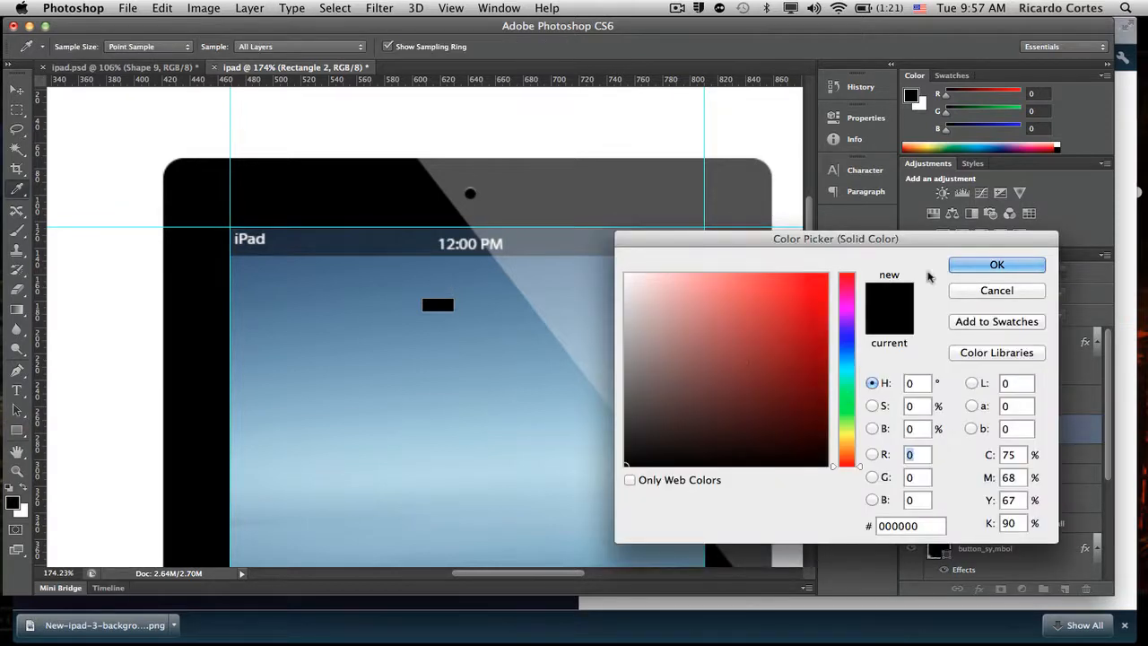
pyautogui.click(990, 292)
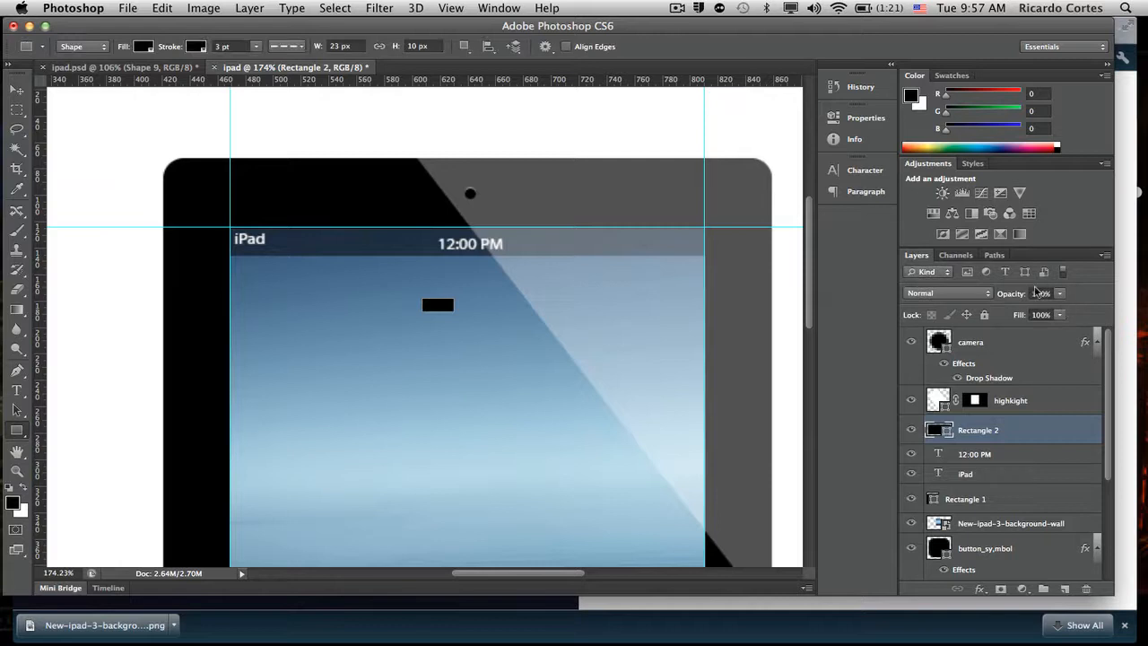
pyautogui.click(1040, 314)
pyautogui.write('0')
pyautogui.press('Return')
pyautogui.press('v')
pyautogui.moveTo(446, 345); pyautogui.dragTo(683, 278)
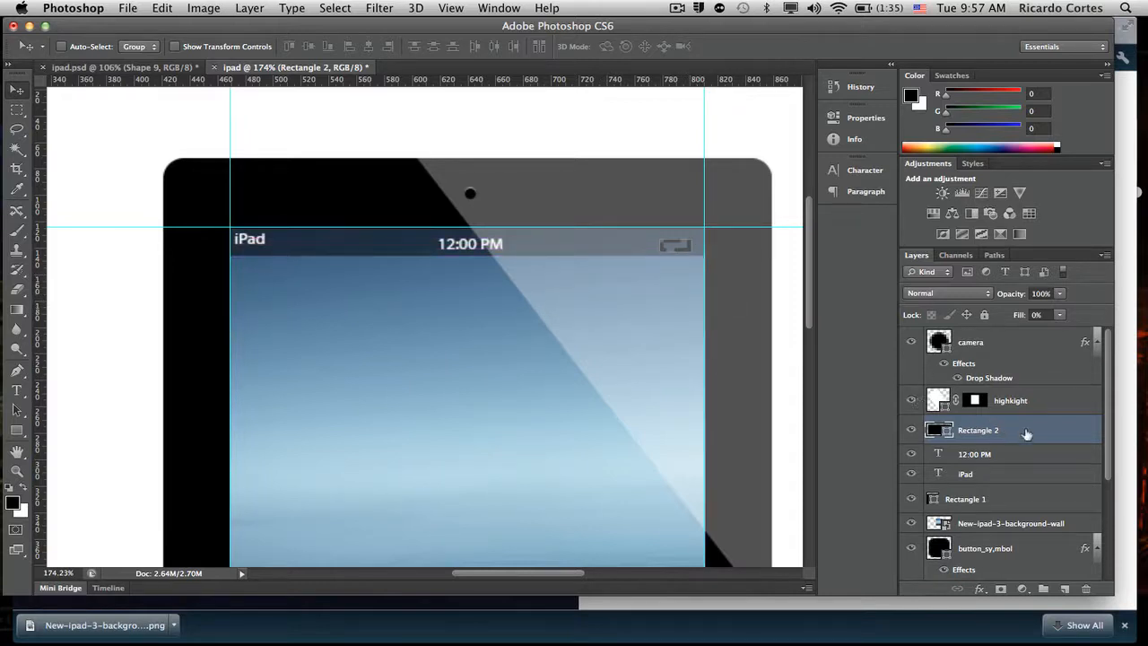
# - Give the small rectangle a 1 px outside stroke in white (ffffff) to form the battery outline
pyautogui.doubleClick(1047, 424)
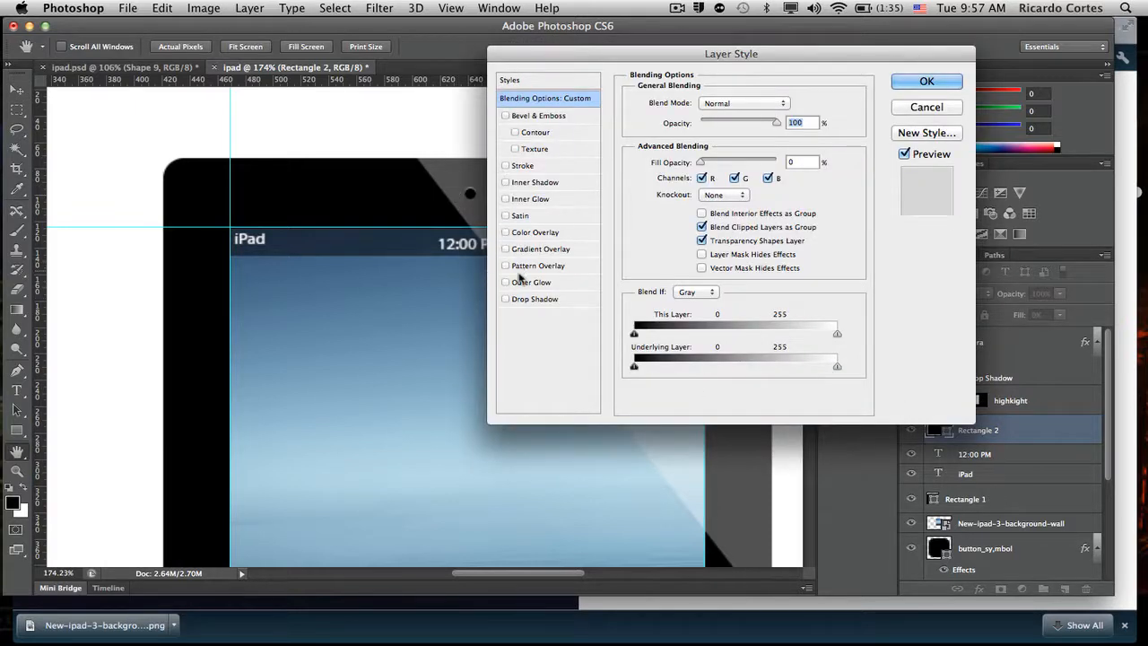
pyautogui.click(524, 167)
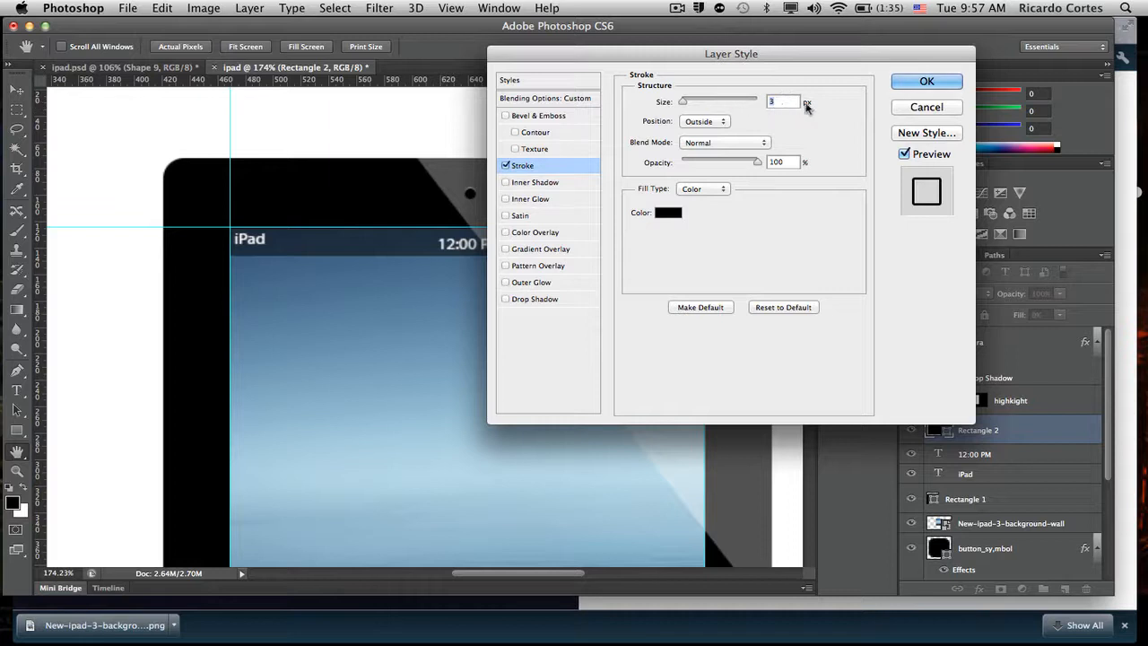
pyautogui.write('1')
pyautogui.click(673, 214)
pyautogui.moveTo(649, 294); pyautogui.dragTo(591, 234)
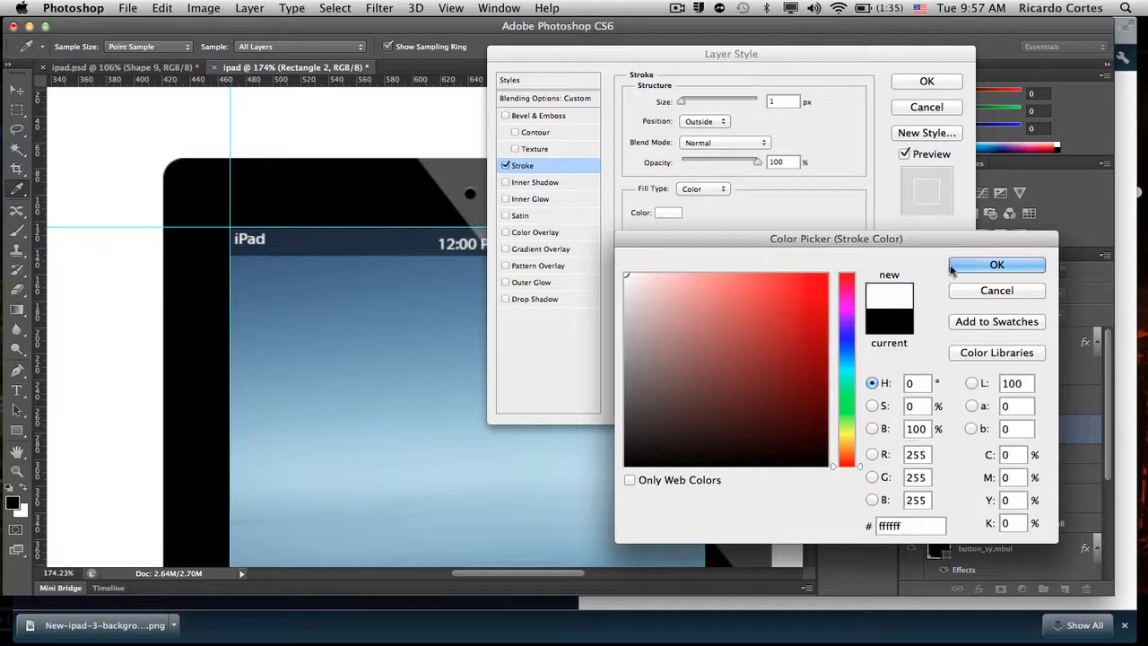
pyautogui.click(965, 269)
pyautogui.click(923, 82)
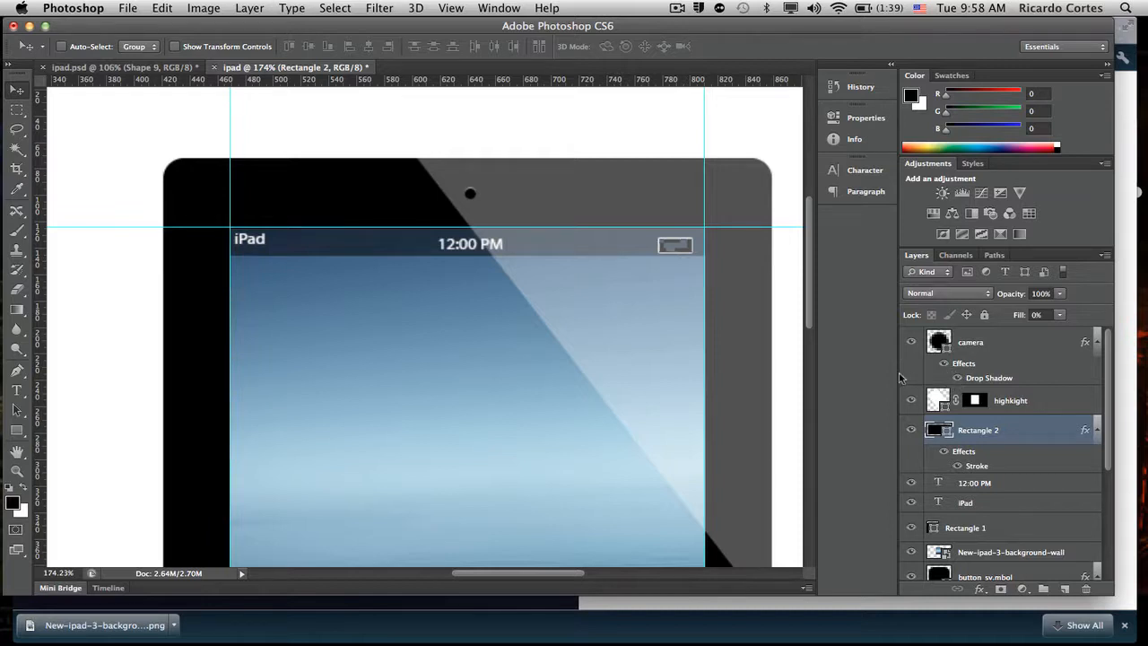
# - Duplicate the battery outline layer and scale the copy's height to 70%, keeping its full width
pyautogui.press('super+j')
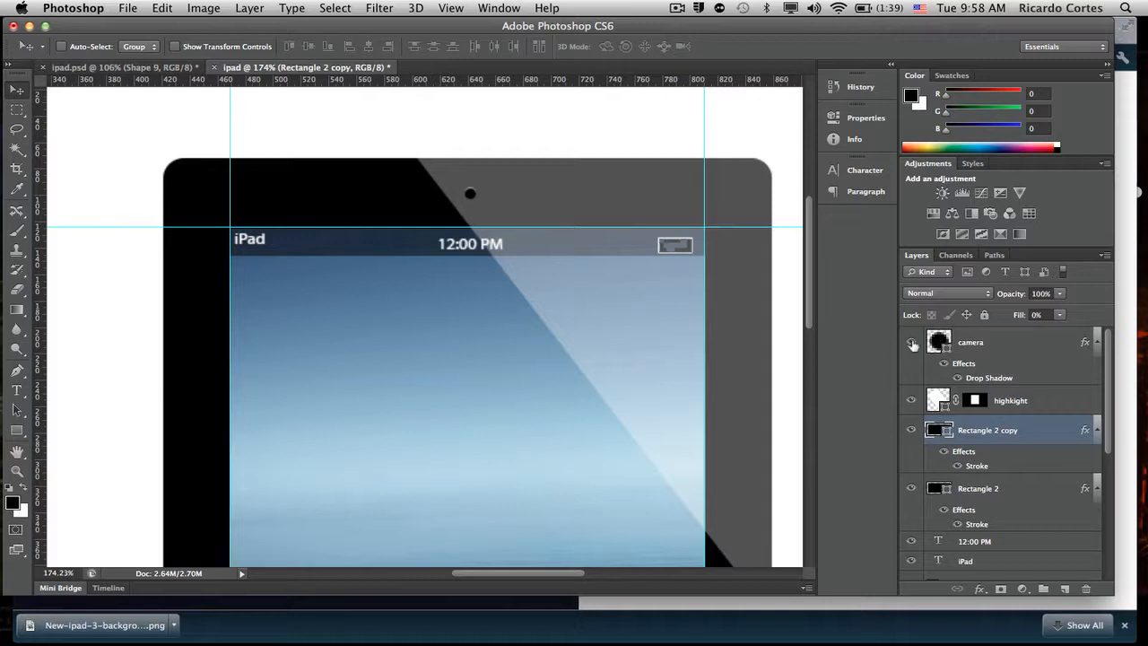
pyautogui.press('super+t')
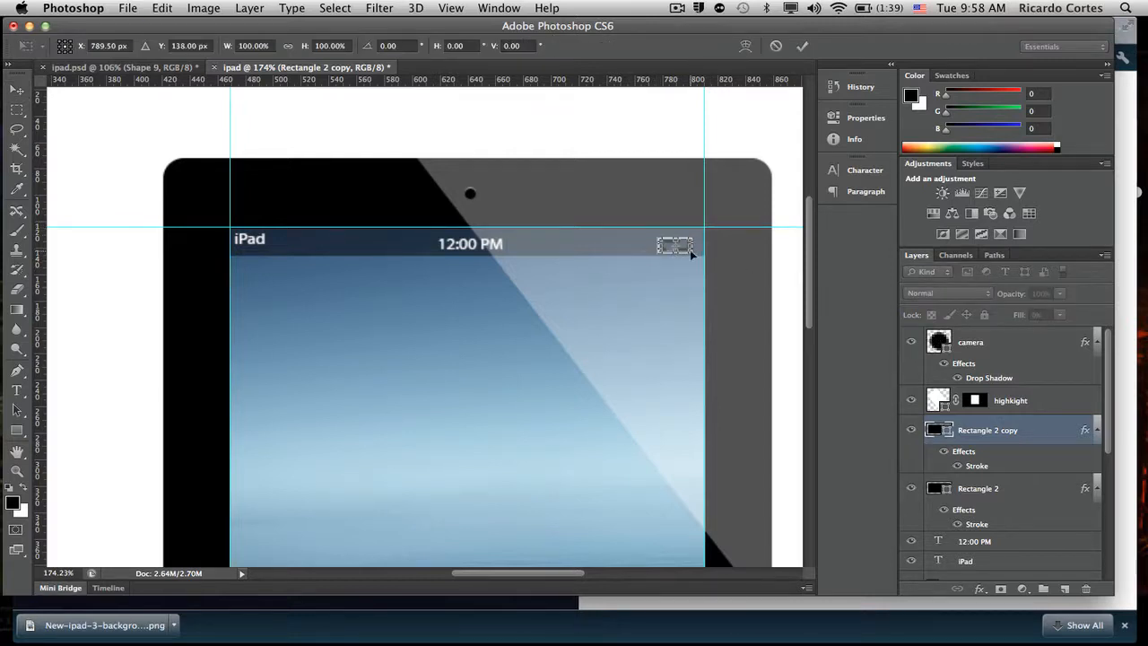
pyautogui.moveTo(689, 249); pyautogui.dragTo(689, 251)
pyautogui.moveTo(691, 252); pyautogui.dragTo(696, 252)
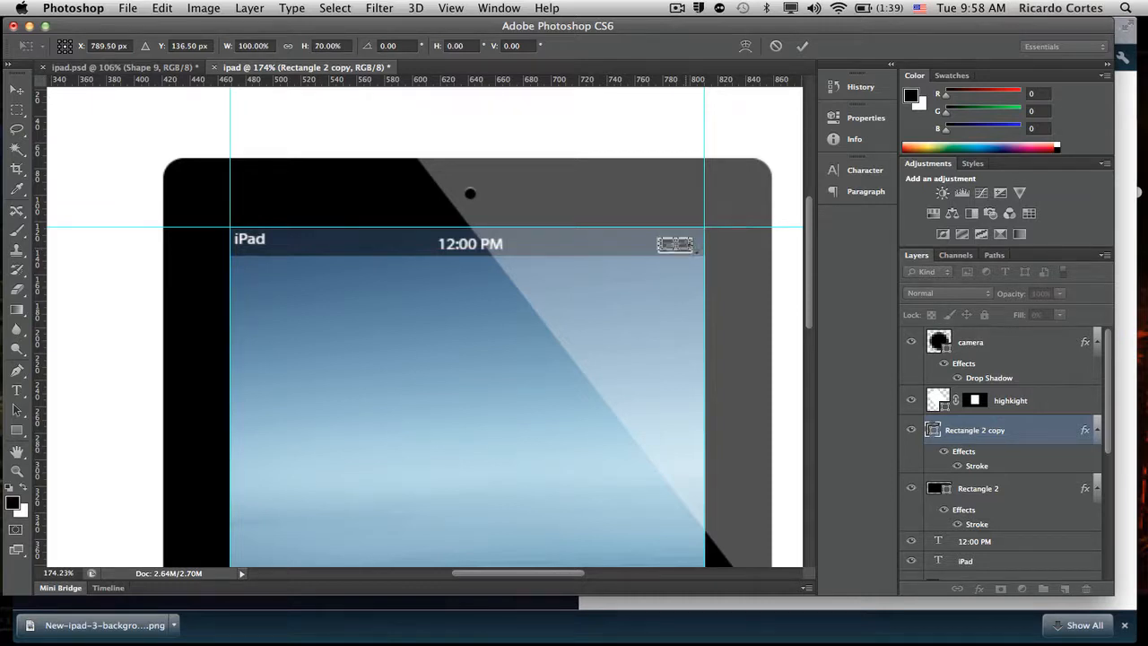
pyautogui.click(801, 45)
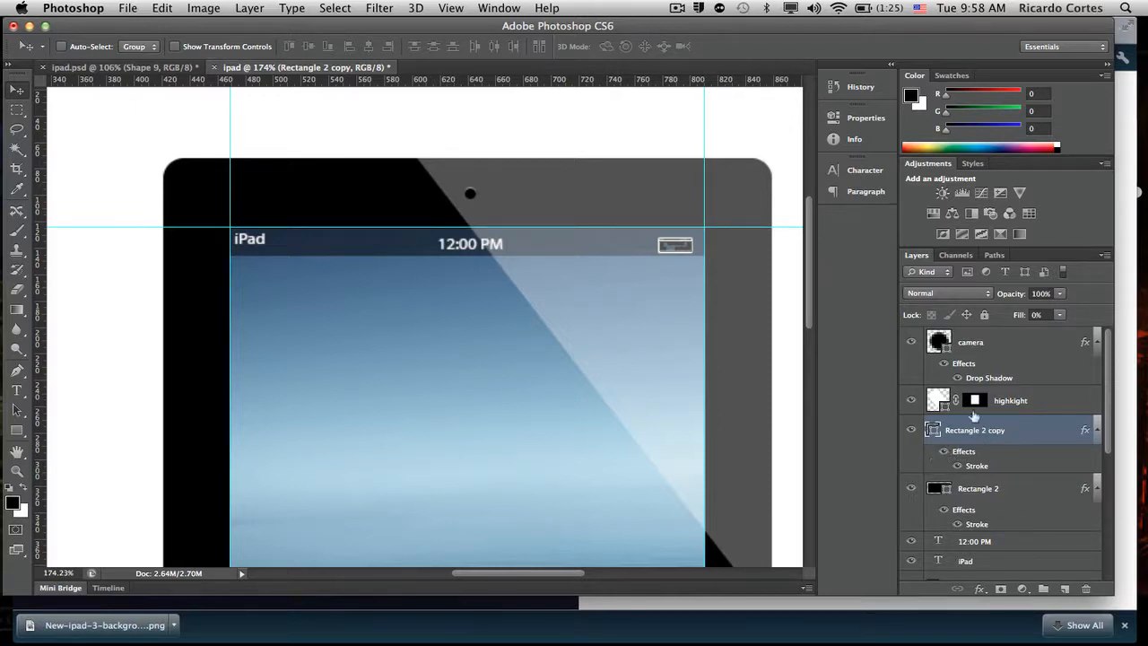
# - Clear the layer style from the duplicated battery rectangle
pyautogui.click(251, 5)
pyautogui.click(254, 5)
pyautogui.click(251, 7)
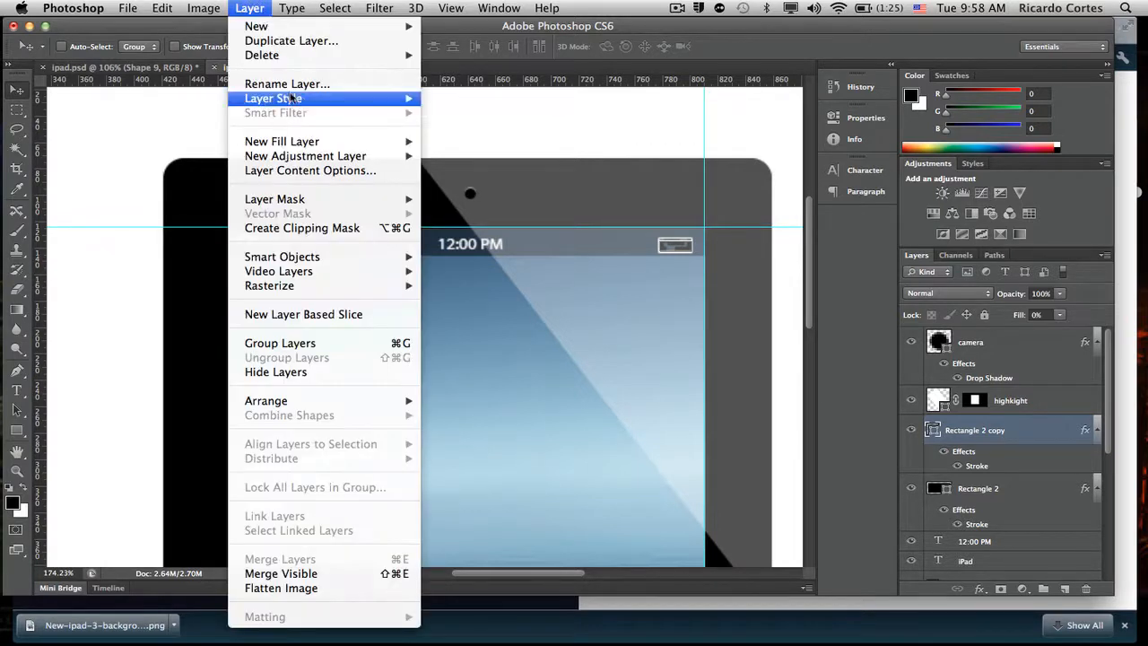
pyautogui.moveTo(376, 98)
pyautogui.click(536, 314)
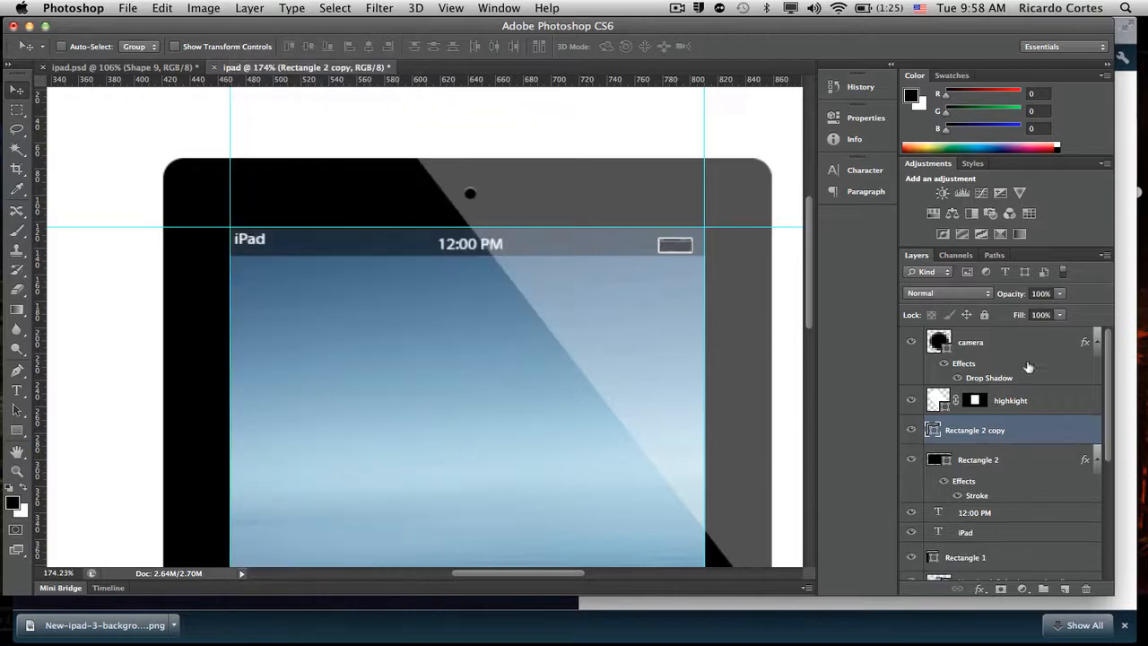
# - Fill the inner battery rectangle with white (ffffff)
pyautogui.doubleClick(934, 434)
pyautogui.click(494, 118)
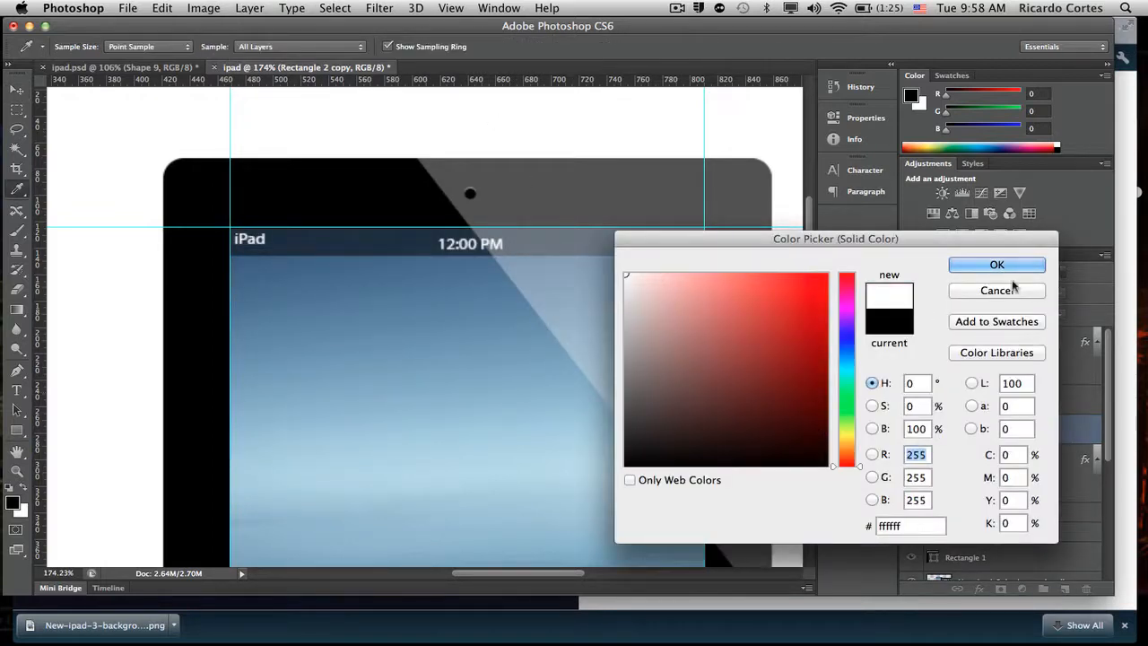
pyautogui.click(986, 265)
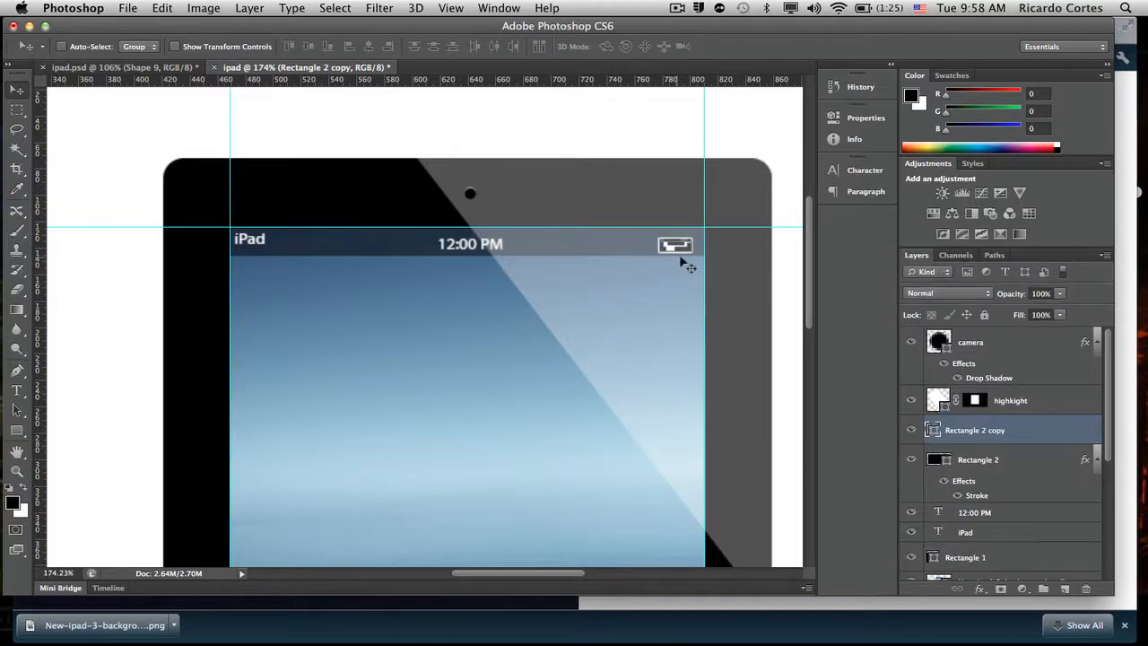
pyautogui.moveTo(682, 253)
pyautogui.mouseDown()
pyautogui.moveTo(674, 269)
pyautogui.moveTo(682, 252)
pyautogui.mouseUp()
# - Draw a white rounded rectangle about 3 × 5 px with a 3 px radius against the battery outline's right side as its terminal
pyautogui.click(14, 433)
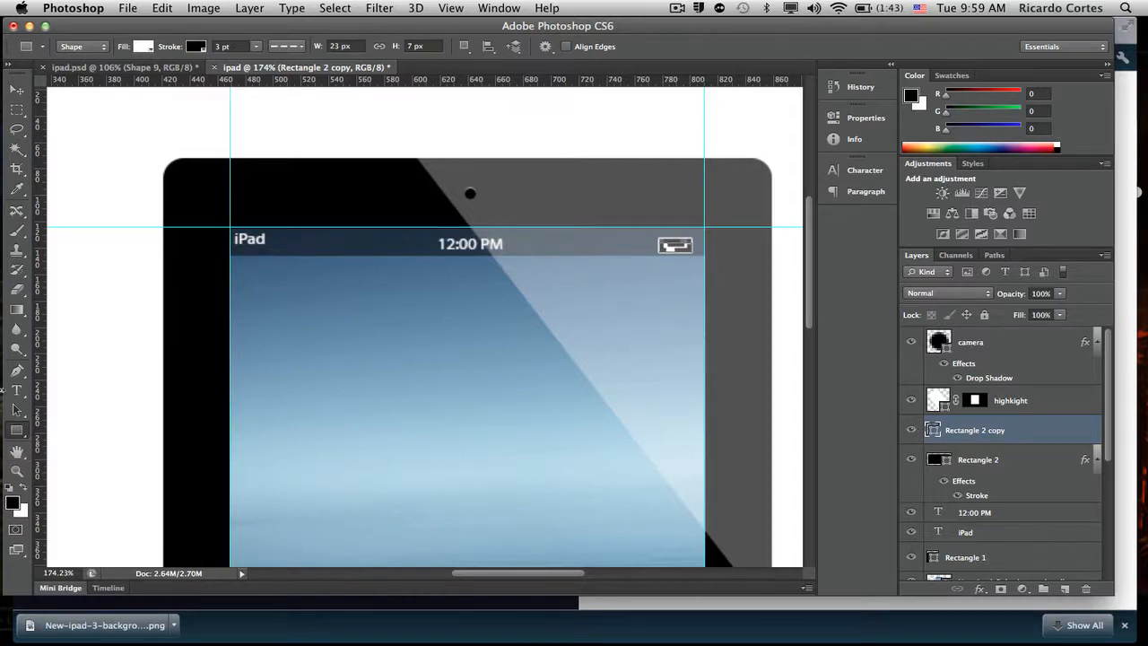
pyautogui.rightClick(17, 433)
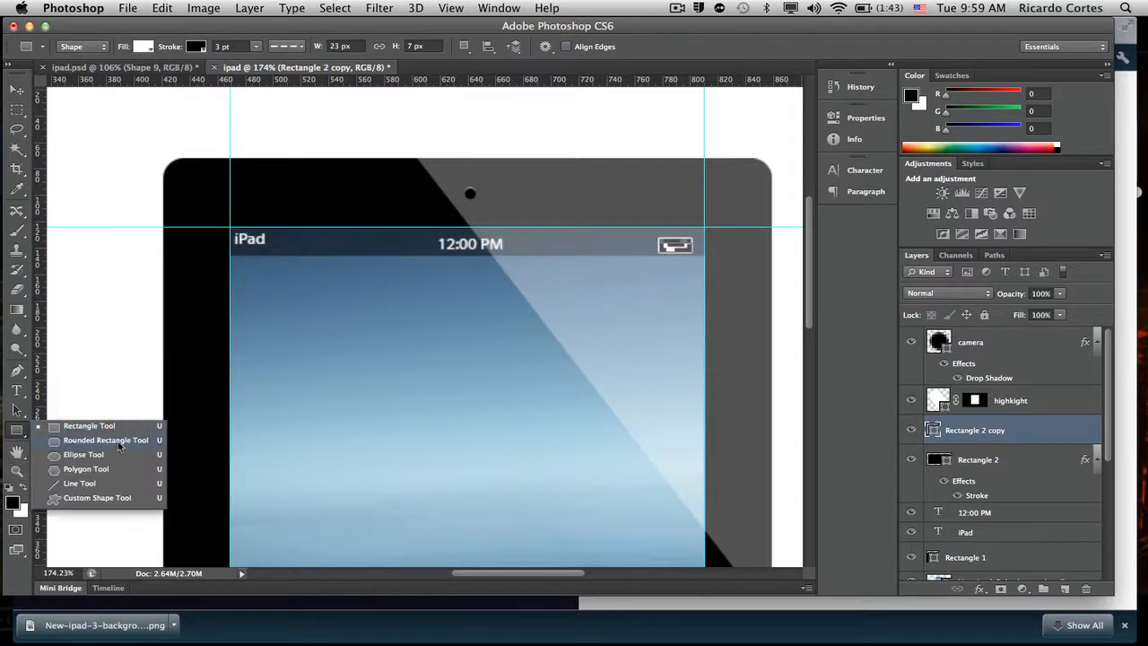
pyautogui.click(106, 440)
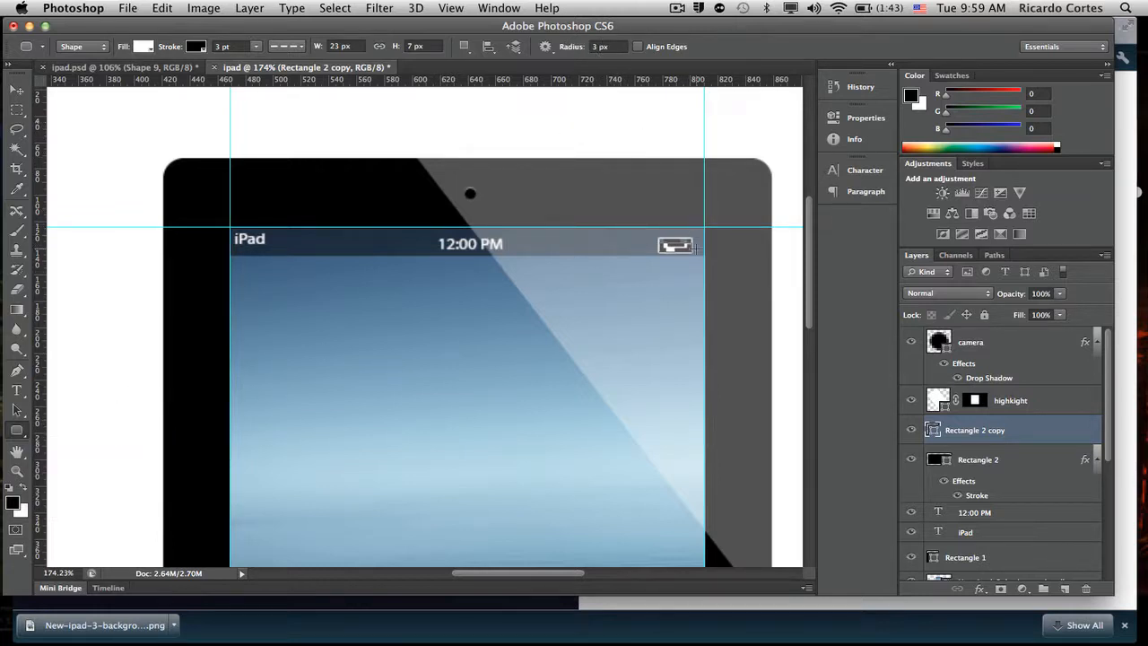
pyautogui.moveTo(697, 247); pyautogui.dragTo(701, 248)
pyautogui.press('super+z')
pyautogui.scroll(5, 740, 217)
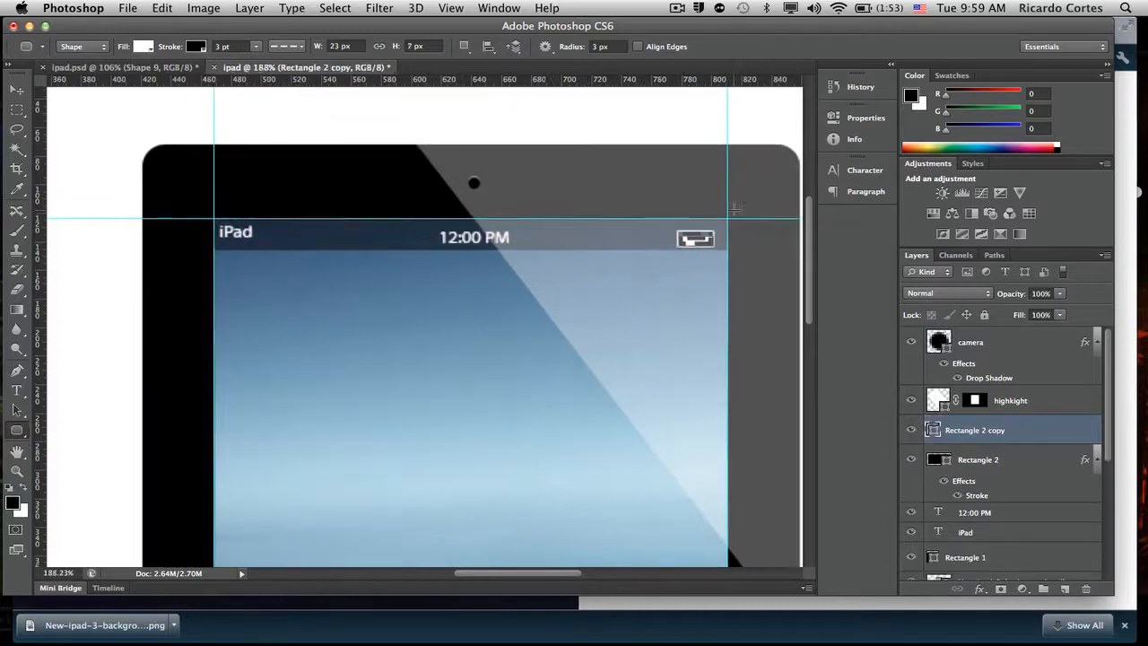
pyautogui.scroll(3, 727, 210)
pyautogui.hscroll(10, 725, 208)
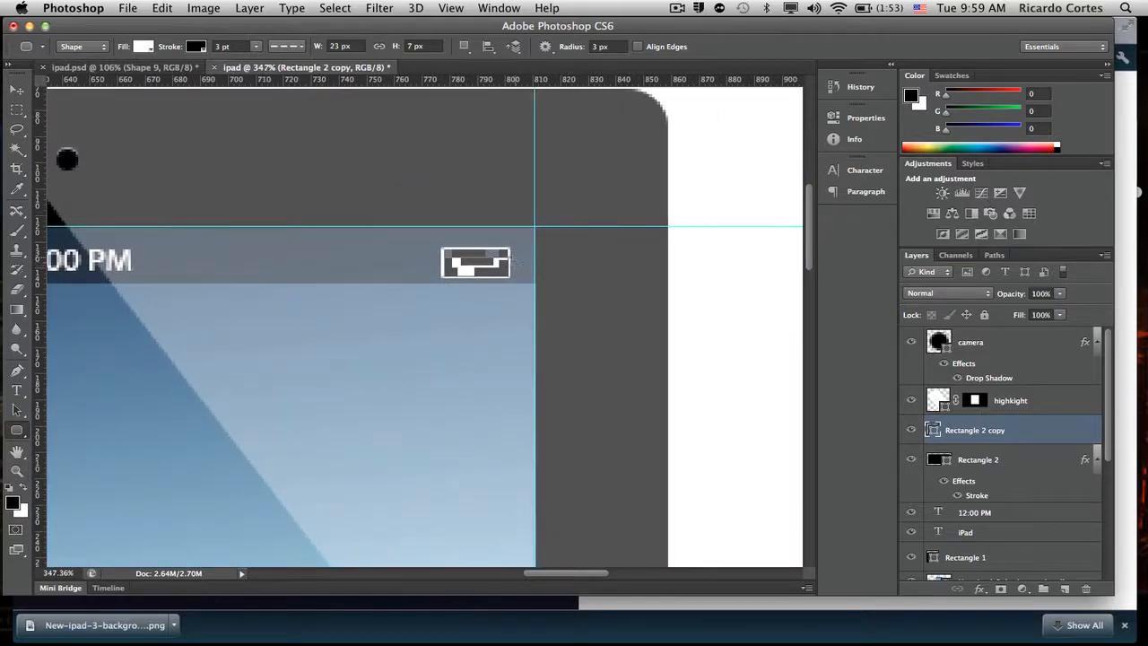
pyautogui.moveTo(515, 261); pyautogui.dragTo(518, 267)
pyautogui.press('space')
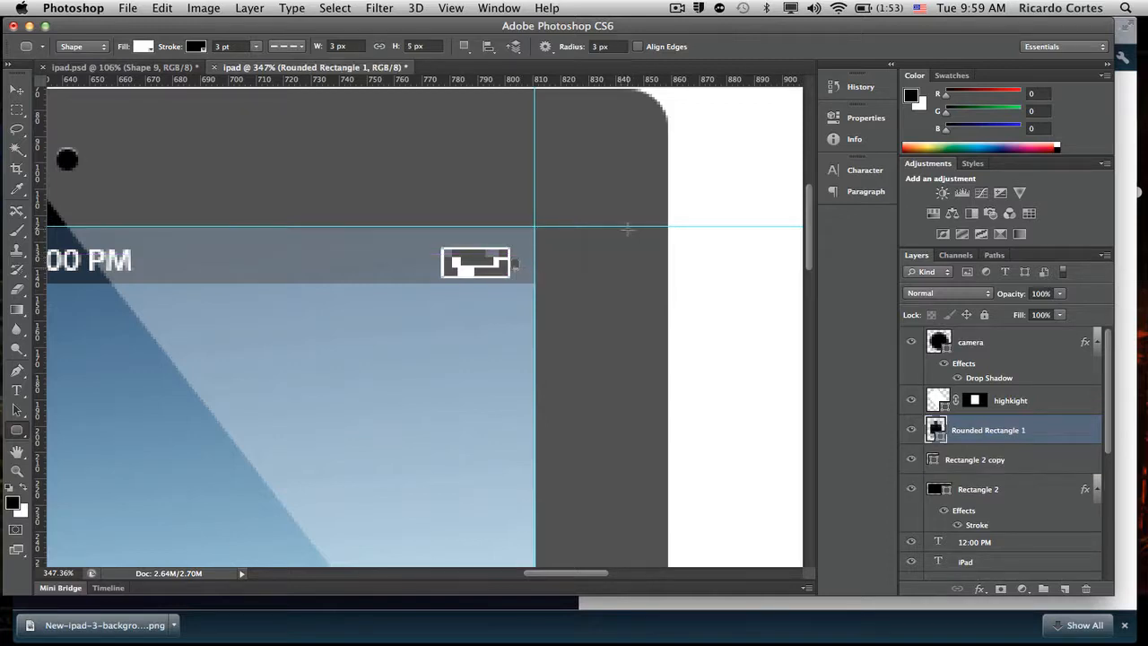
pyautogui.doubleClick(937, 430)
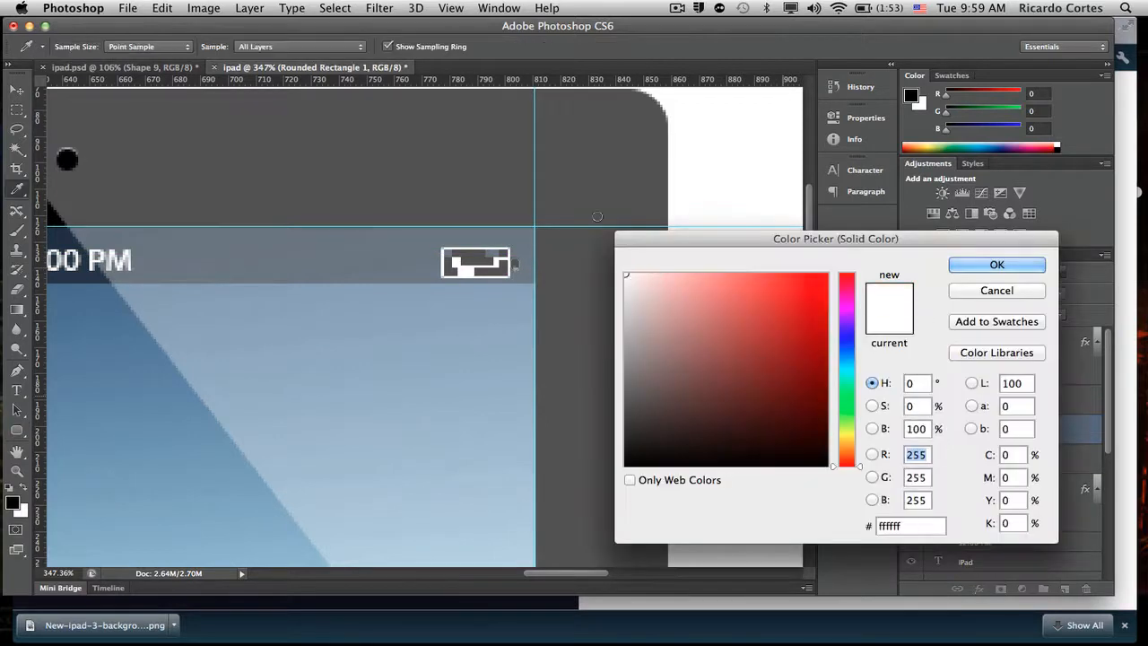
pyautogui.click(1027, 267)
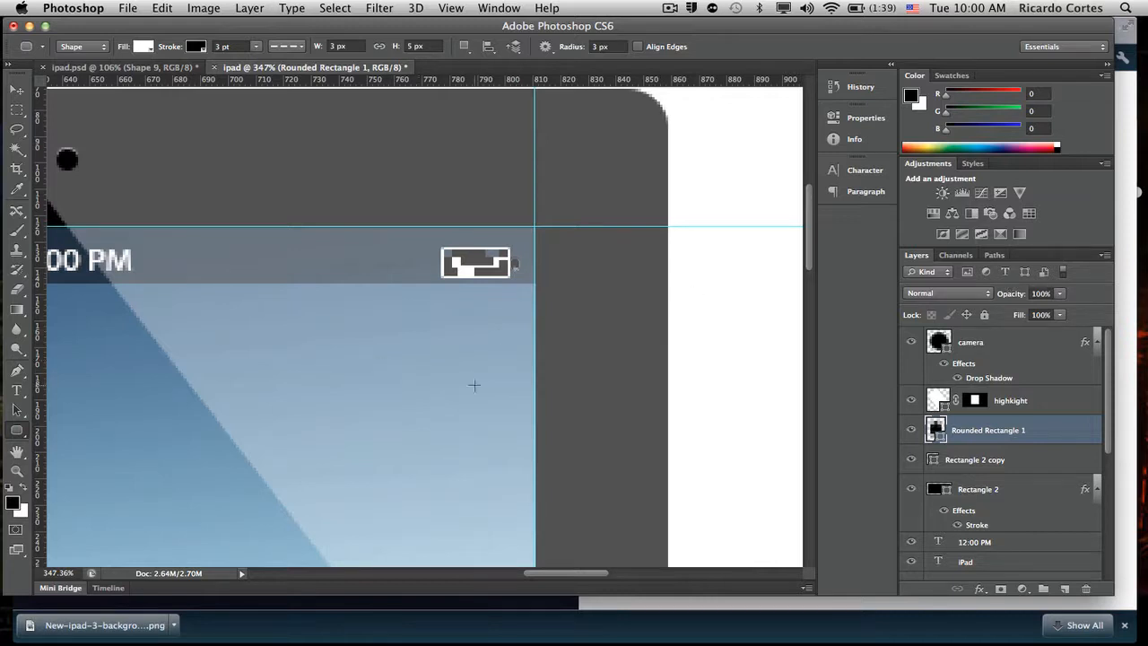
pyautogui.scroll(-5, 474, 383)
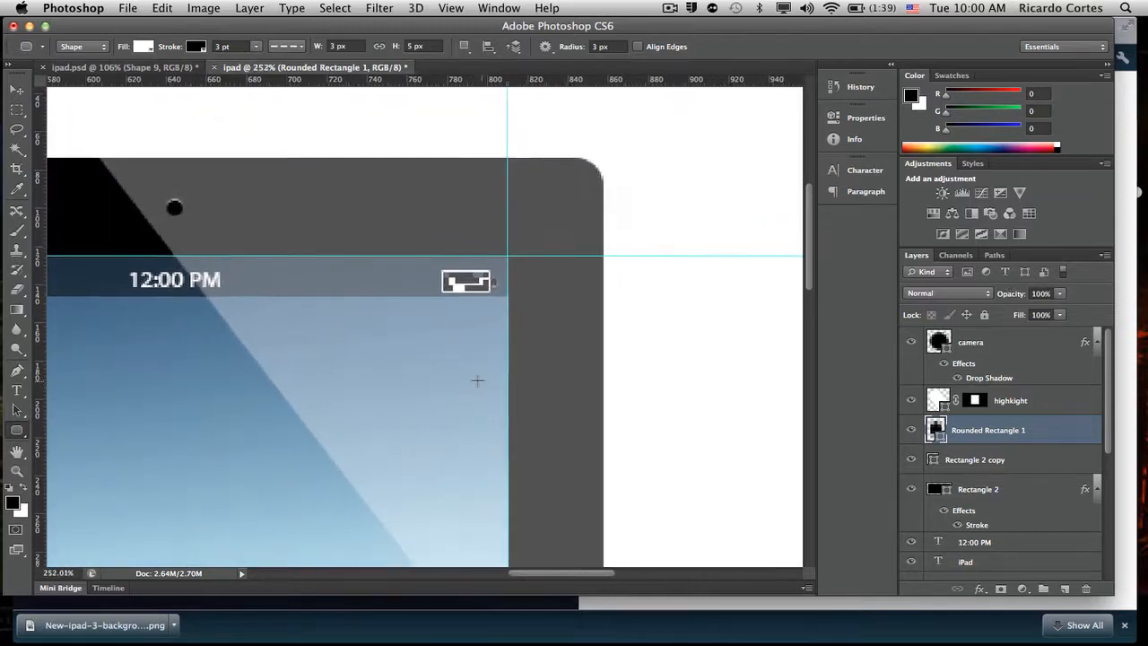
pyautogui.scroll(-5, 477, 380)
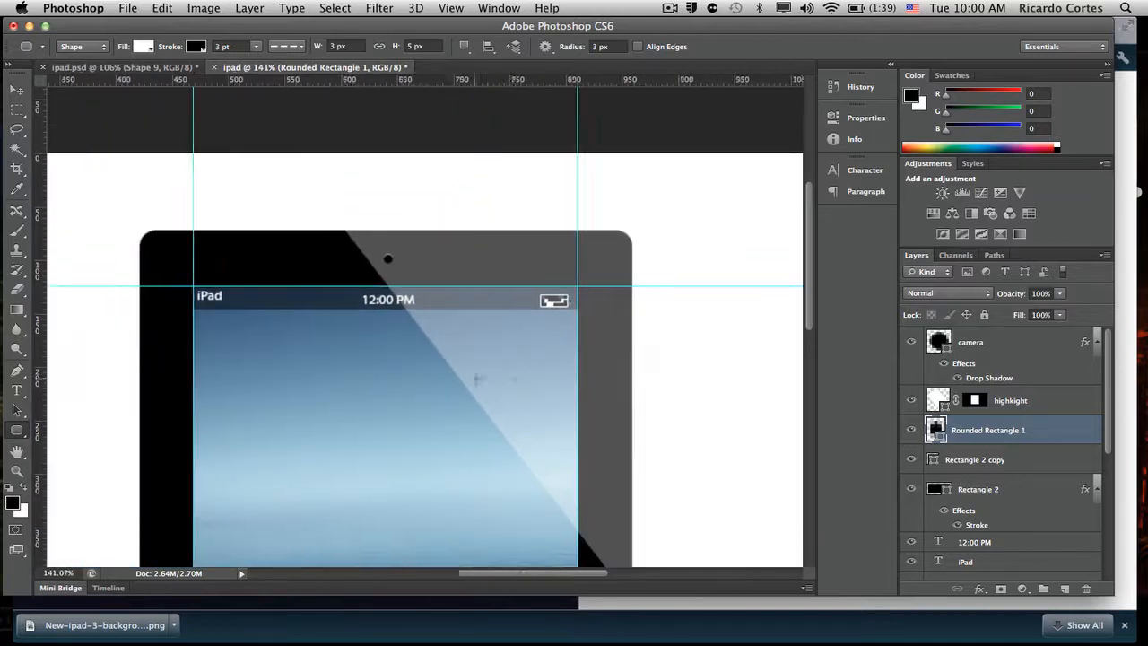
pyautogui.scroll(6, 480, 380)
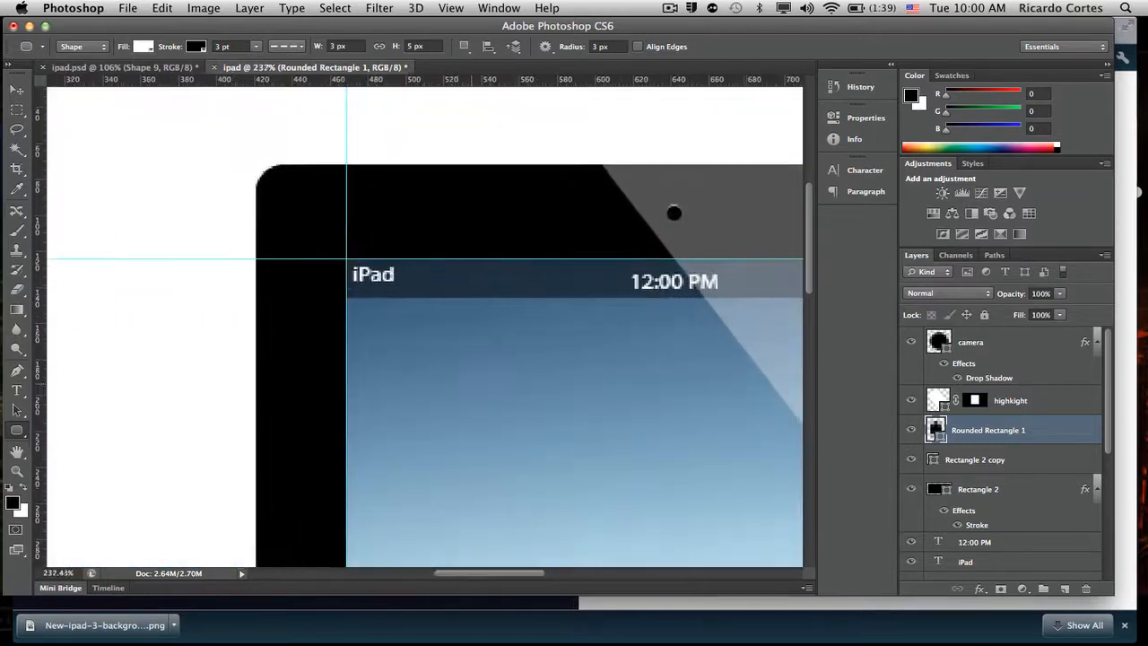
pyautogui.scroll(1, 473, 384)
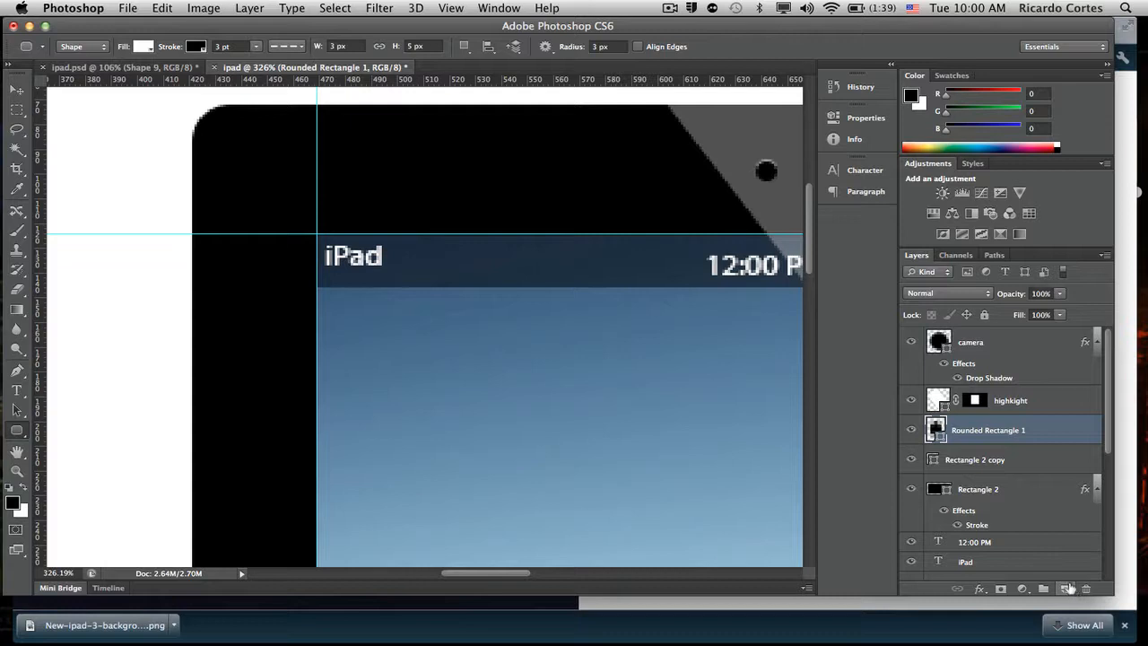
# - Draw a short upward-curving arc path with the Pen tool on a new layer just right of the iPad text
pyautogui.click(1064, 588)
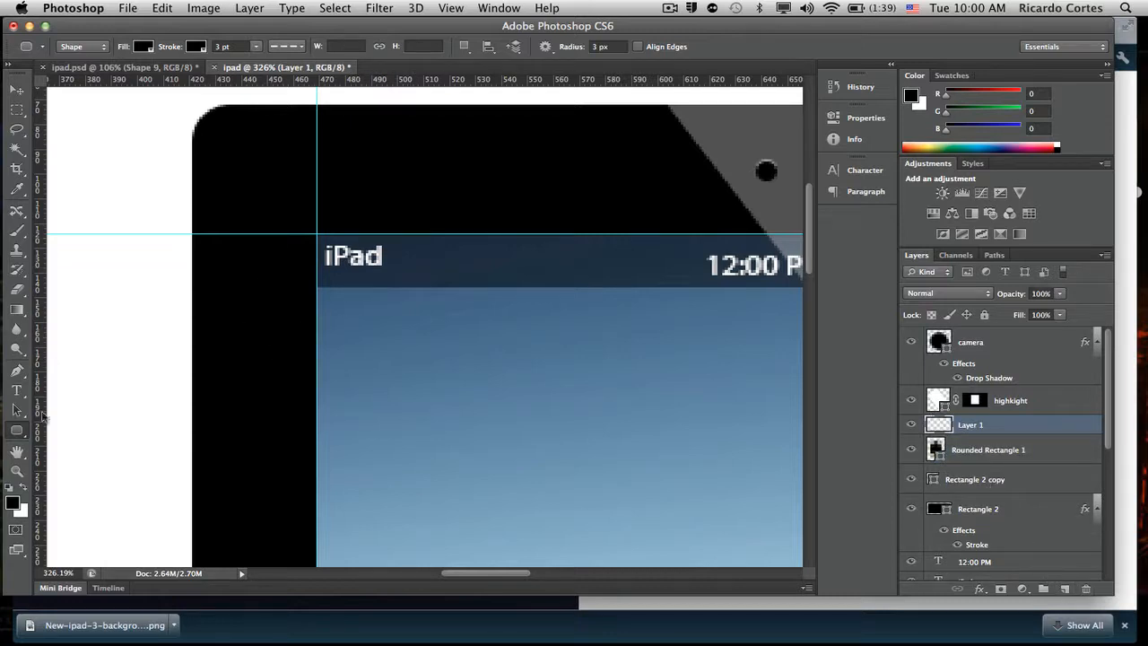
pyautogui.press('p')
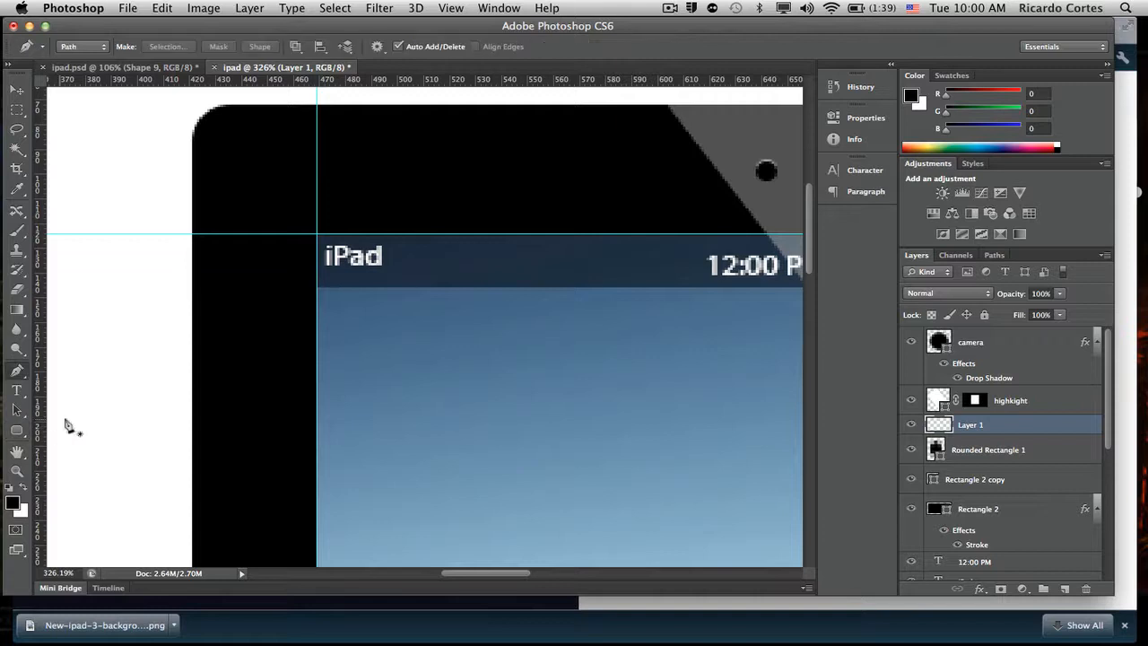
pyautogui.click(395, 253)
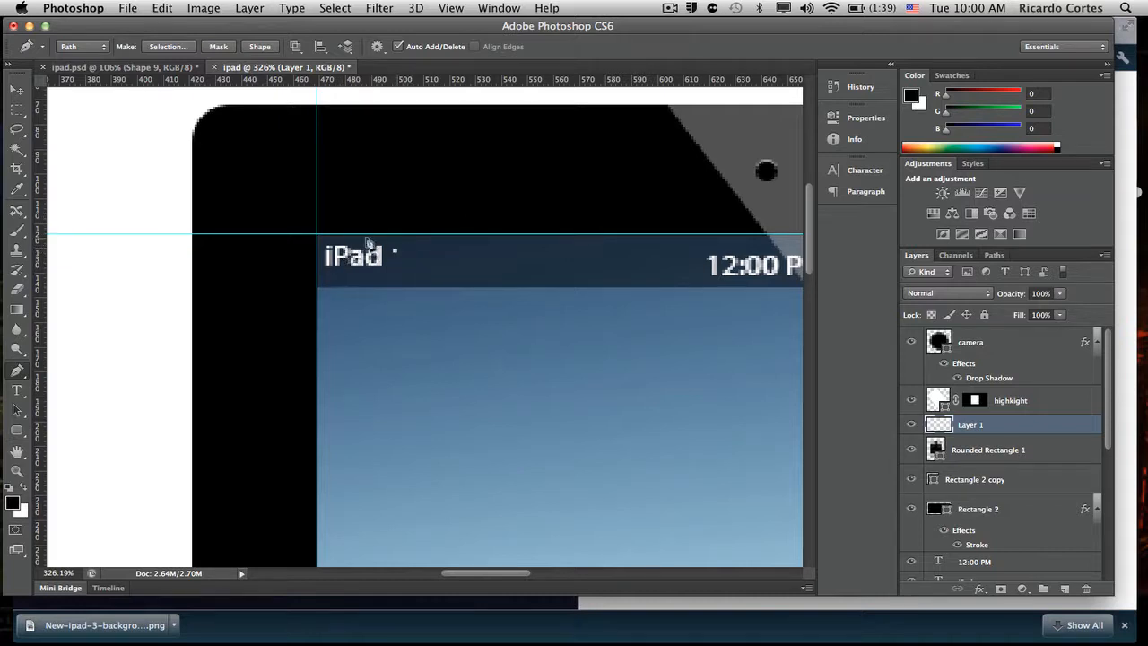
pyautogui.click(425, 255)
pyautogui.moveTo(426, 255); pyautogui.dragTo(430, 259)
pyautogui.moveTo(432, 257); pyautogui.dragTo(435, 260)
# - Try stroking the arc path with the 2 px Brush in black
pyautogui.press('b')
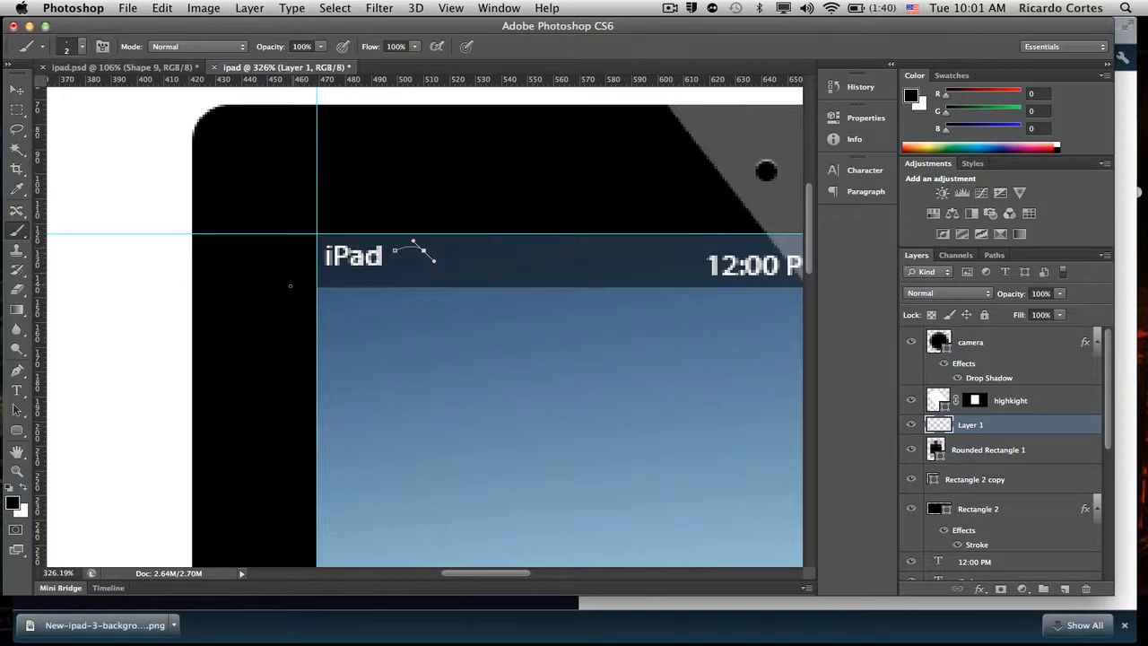
pyautogui.press('p')
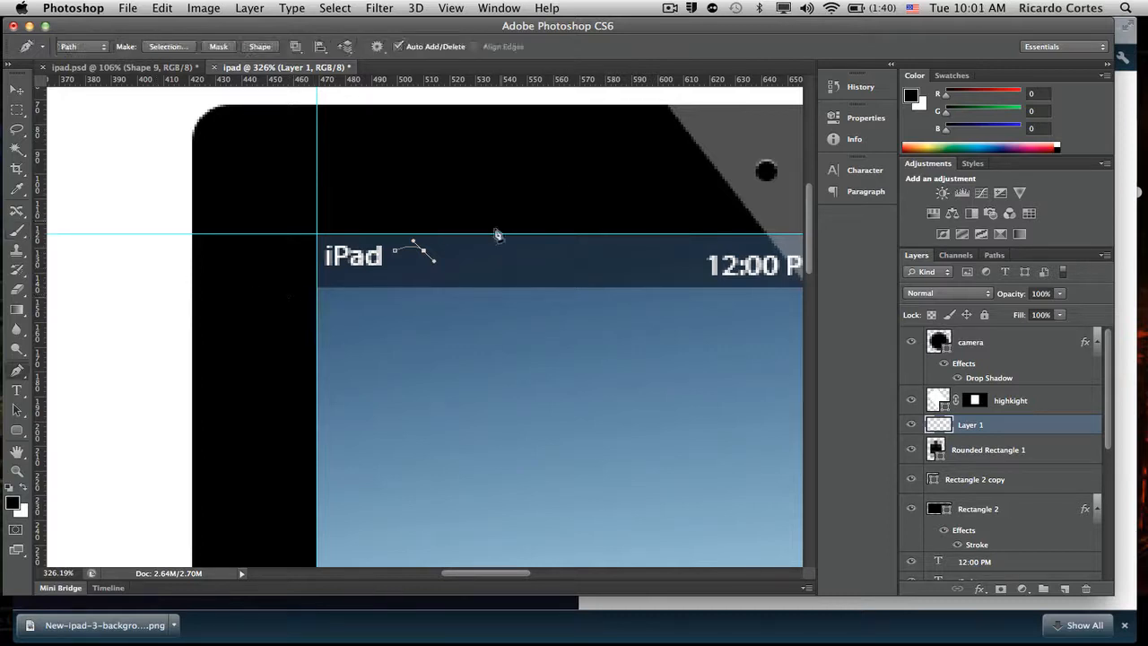
pyautogui.rightClick(402, 247)
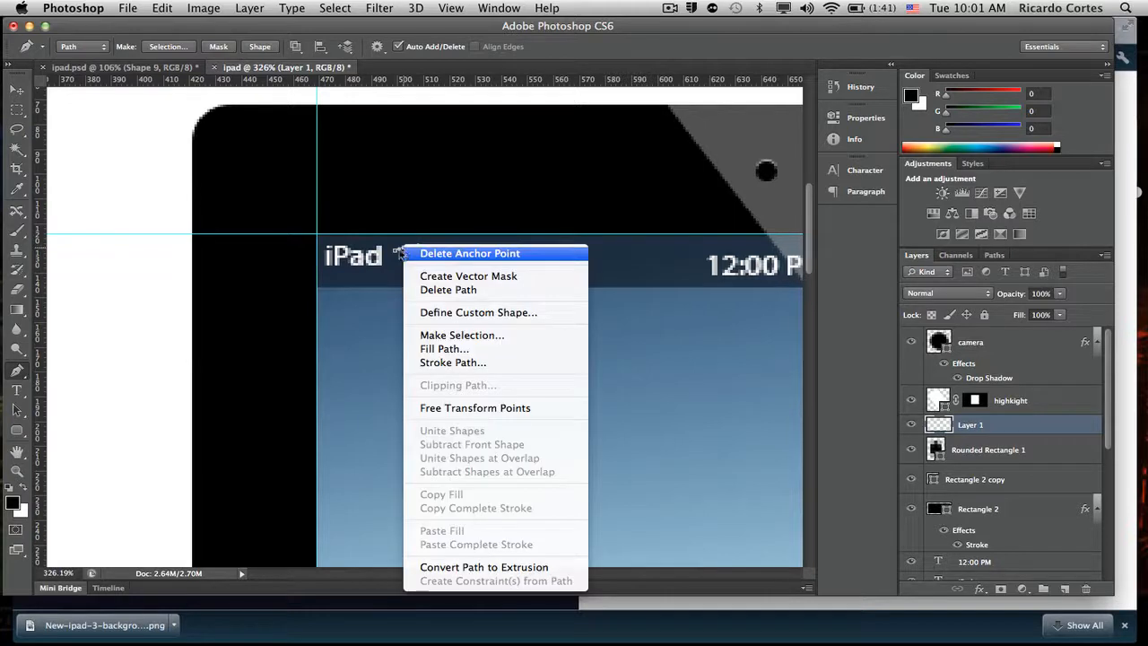
pyautogui.rightClick(417, 244)
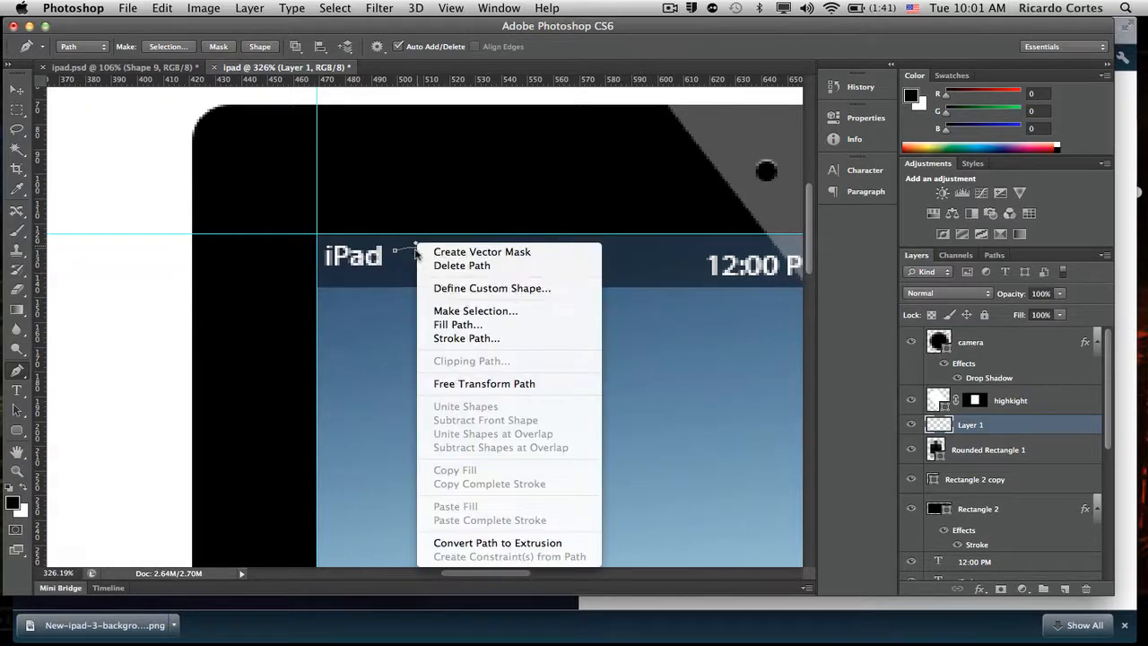
pyautogui.click(517, 388)
pyautogui.rightClick(416, 252)
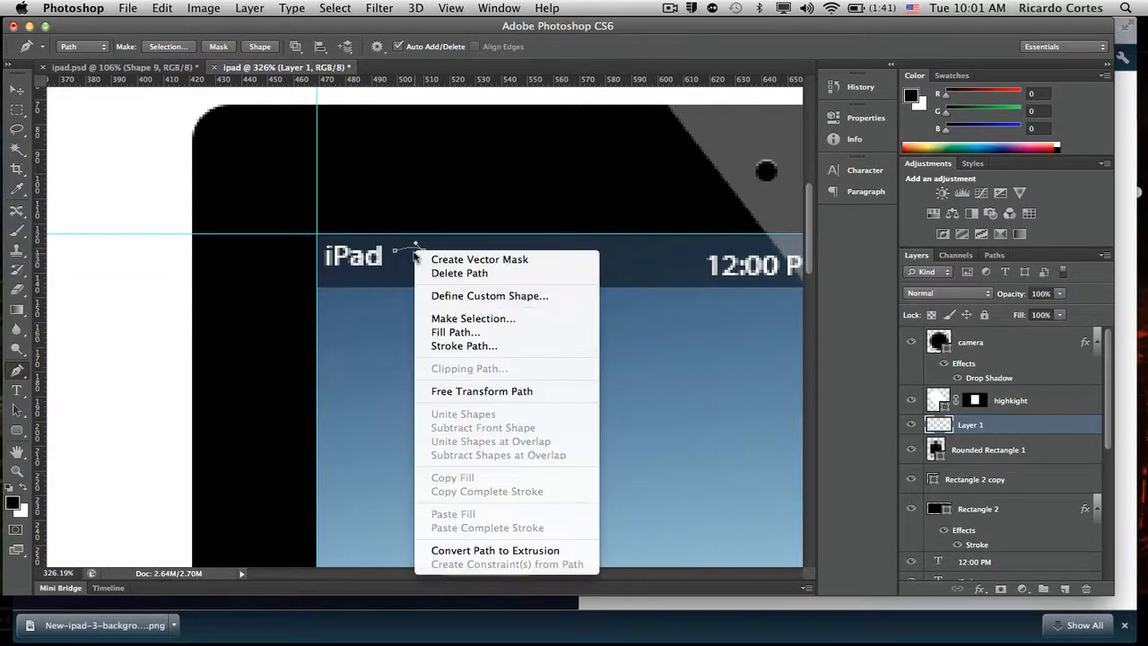
pyautogui.click(494, 350)
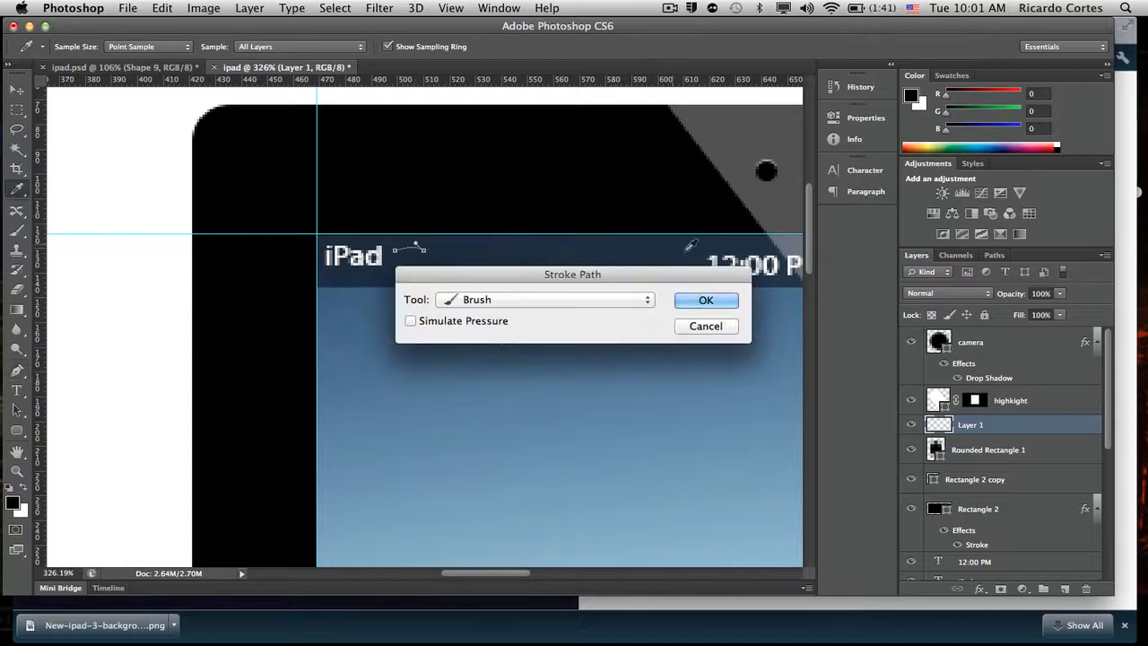
pyautogui.click(706, 302)
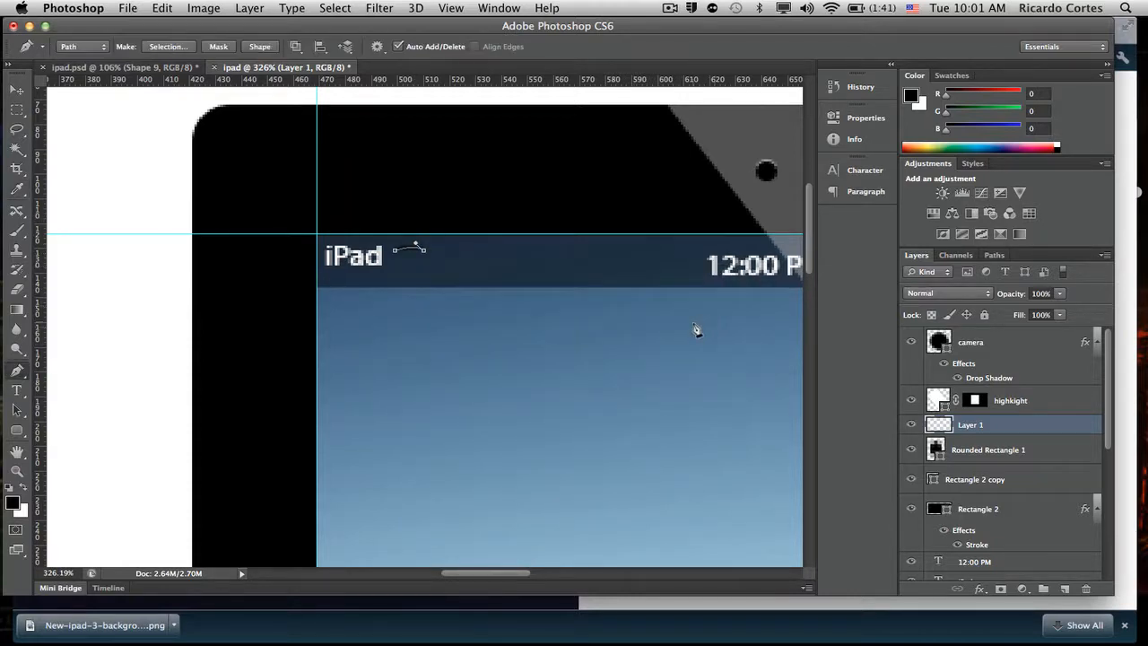
pyautogui.hotkey('ctrl', 'z')
# - Stroke the arc path with the Brush in white and hide the guides
pyautogui.press('x')
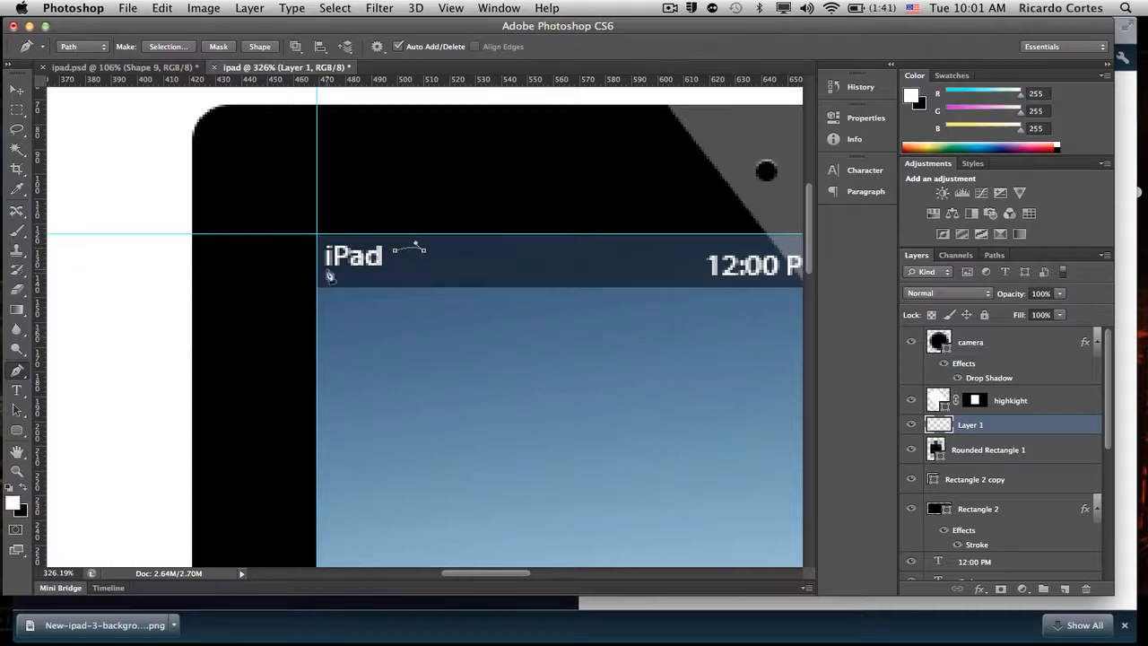
pyautogui.rightClick(417, 246)
pyautogui.click(522, 363)
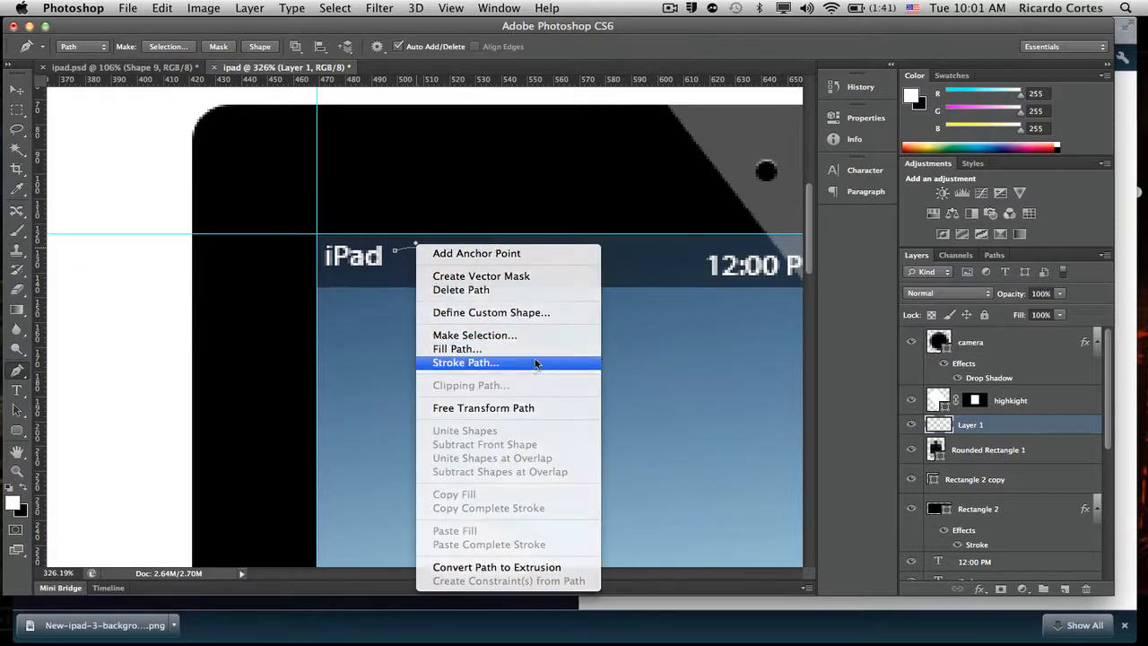
pyautogui.click(717, 305)
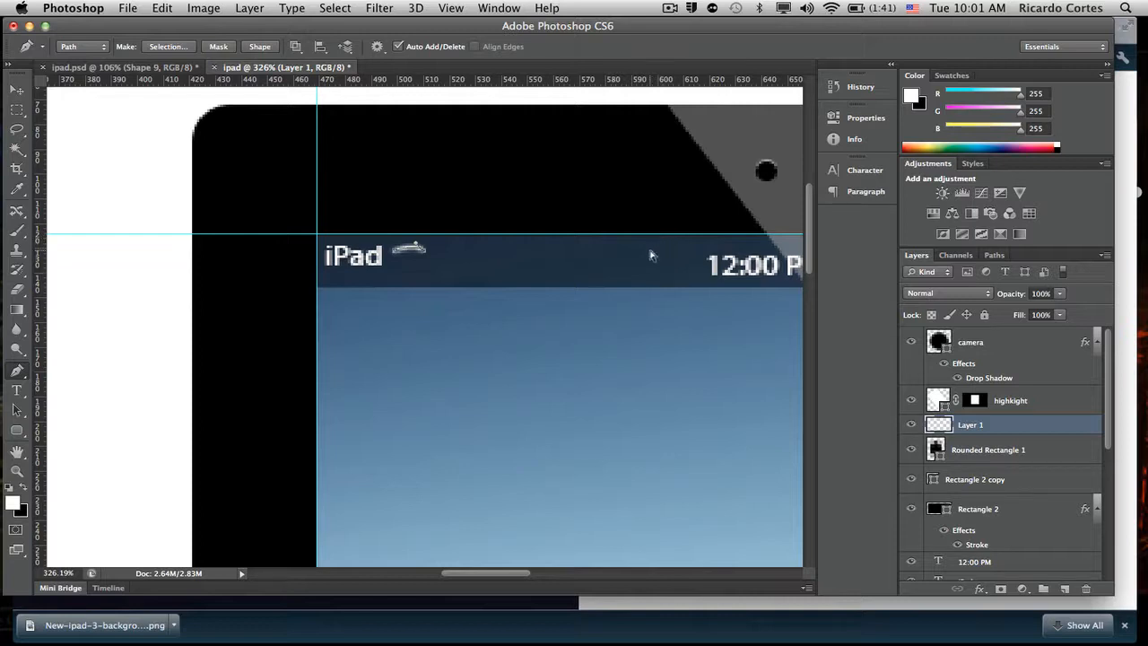
pyautogui.press('super+h')
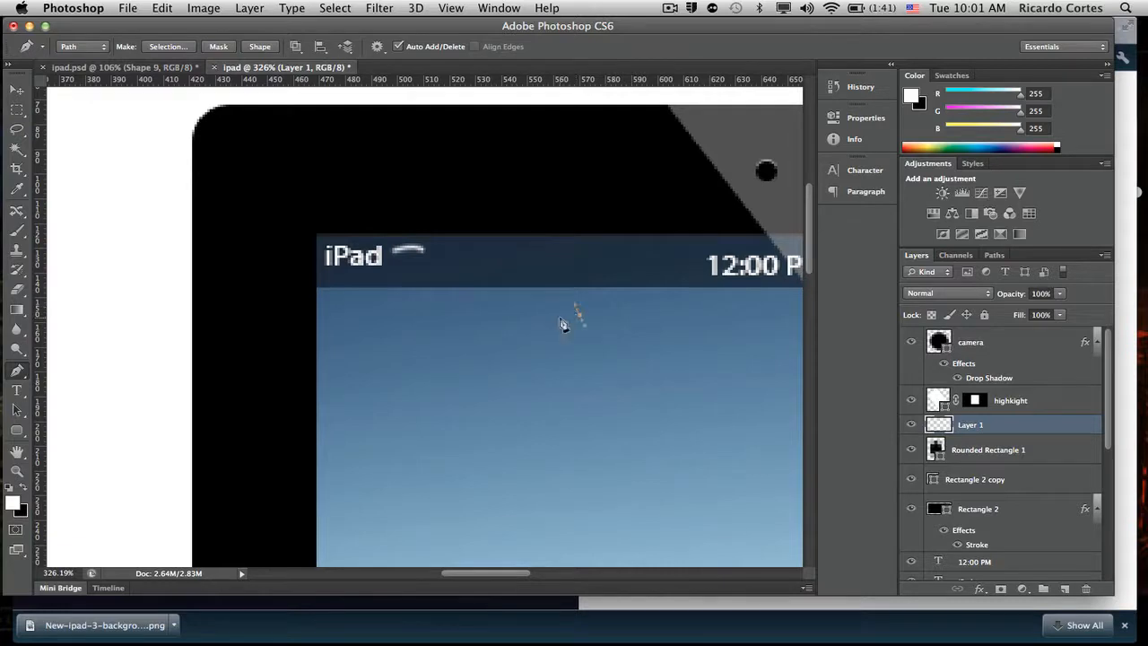
pyautogui.press('super+z')
# - Duplicate the white arc layer and move the copy slightly below the original arc
pyautogui.press('super+j')
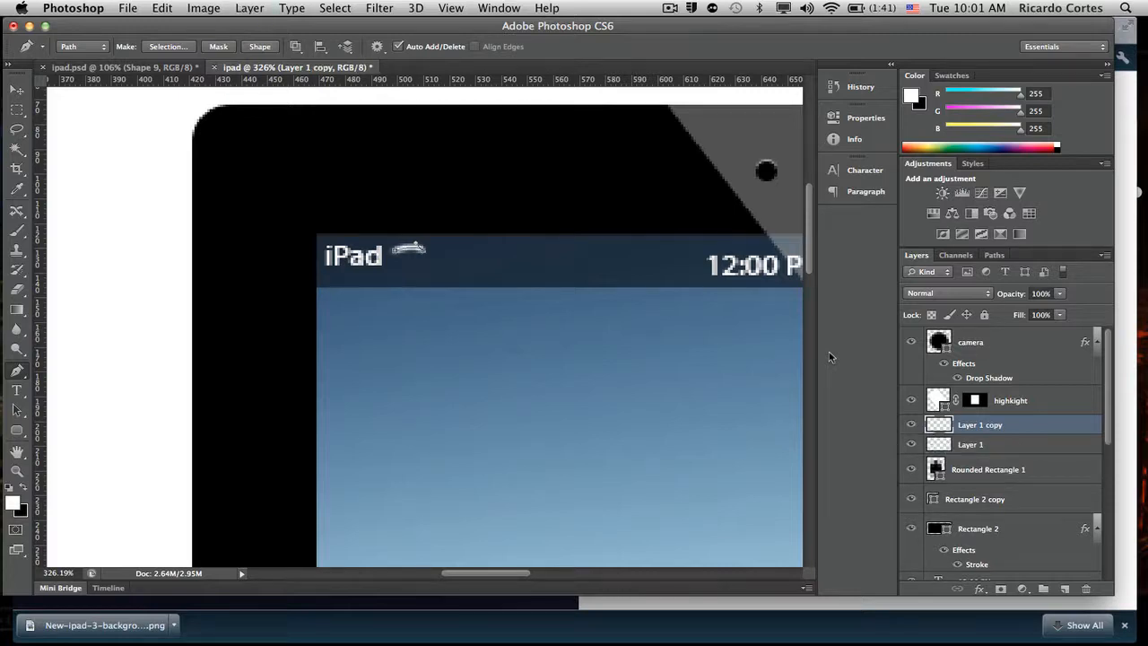
pyautogui.press('v')
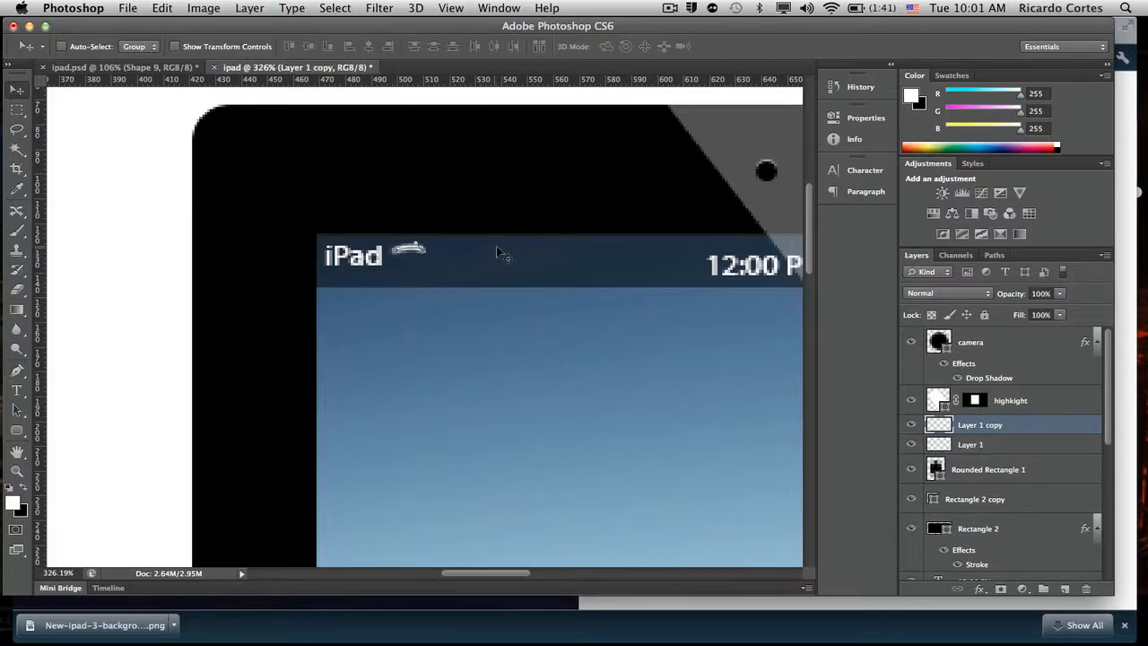
pyautogui.press('super+semicolon')
pyautogui.press('super+h')
pyautogui.moveTo(422, 265); pyautogui.dragTo(424, 272)
# - Scale the second arc's width to 80% at full height and nudge it to centre under the first arc
pyautogui.press('super+t')
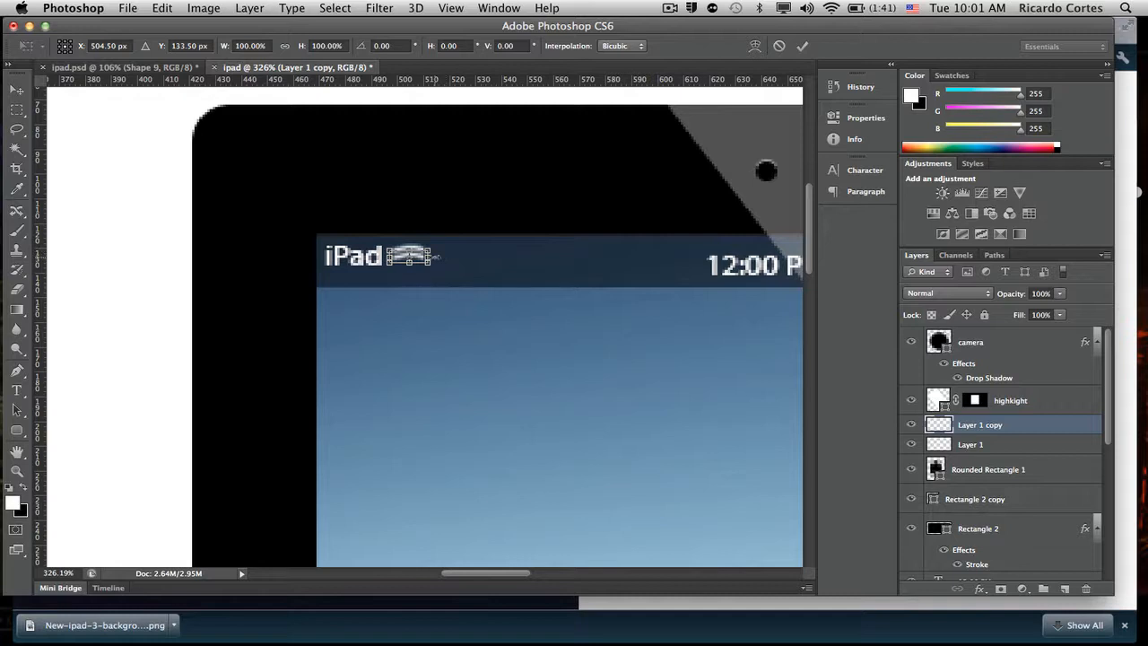
pyautogui.moveTo(435, 258); pyautogui.dragTo(429, 259)
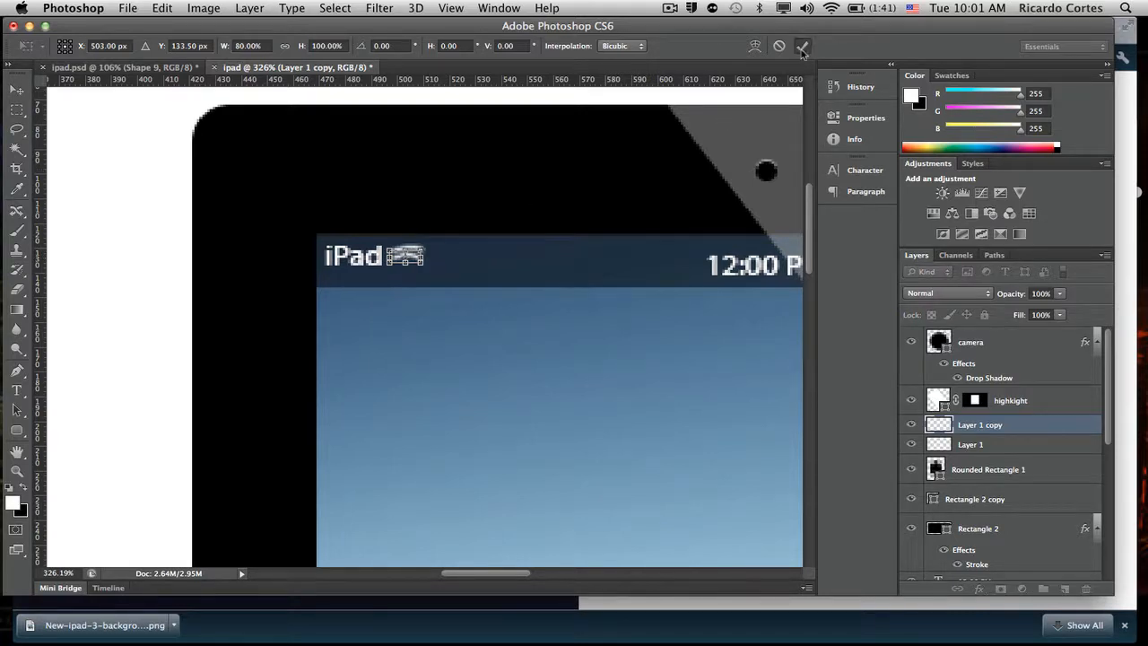
pyautogui.click(801, 45)
pyautogui.press('Right')
pyautogui.press('Right')
pyautogui.press('Left')
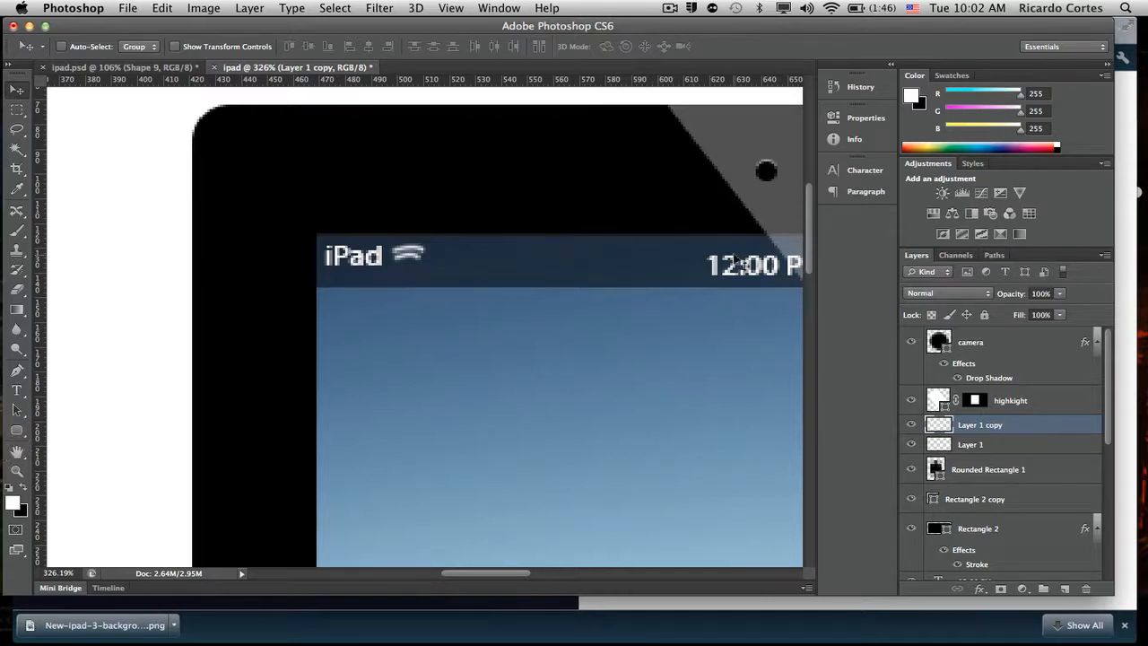
# - Duplicate the second arc, place the copy about 3 px below it and scale its width to 75% at full height
pyautogui.press('super+j')
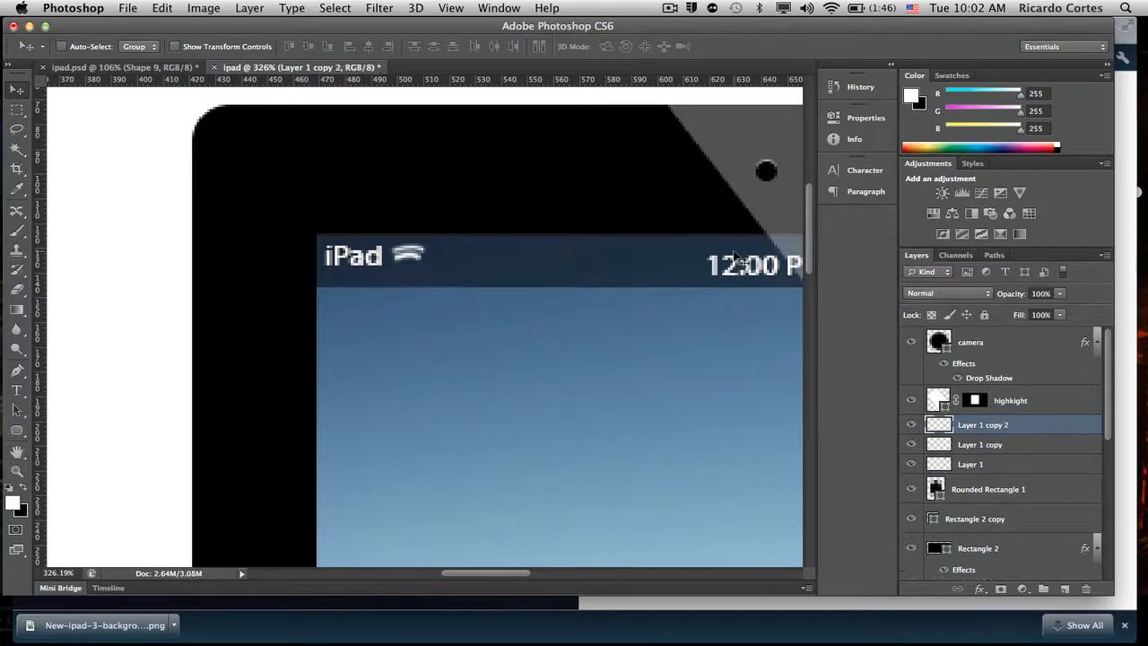
pyautogui.press('super+t')
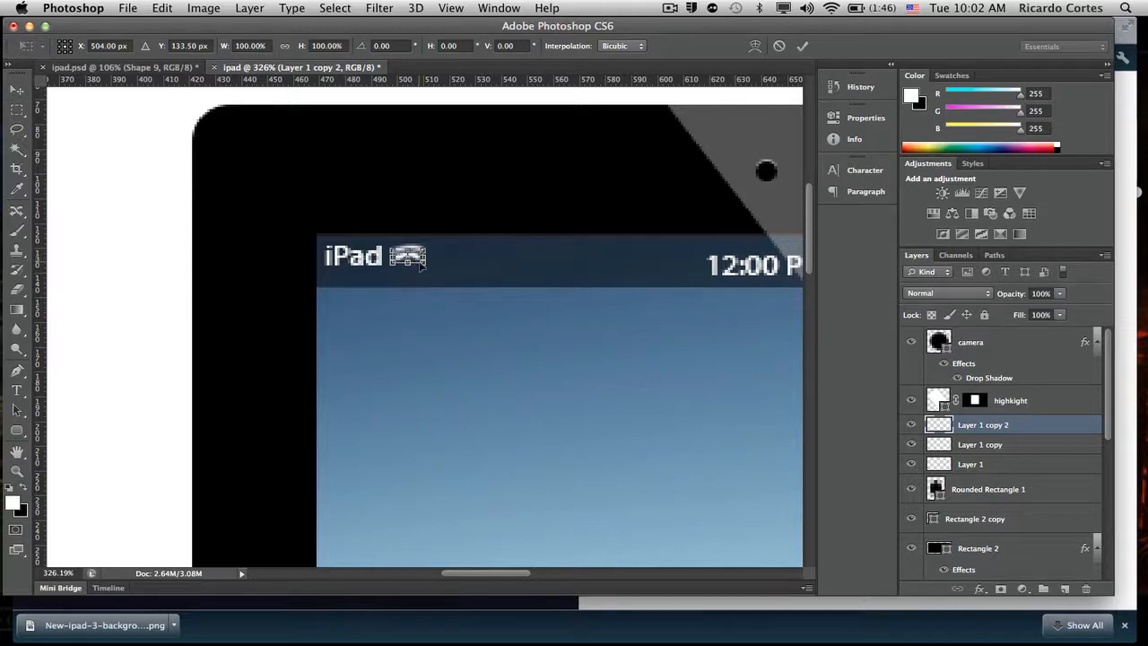
pyautogui.moveTo(429, 245); pyautogui.dragTo(428, 244)
pyautogui.click(778, 45)
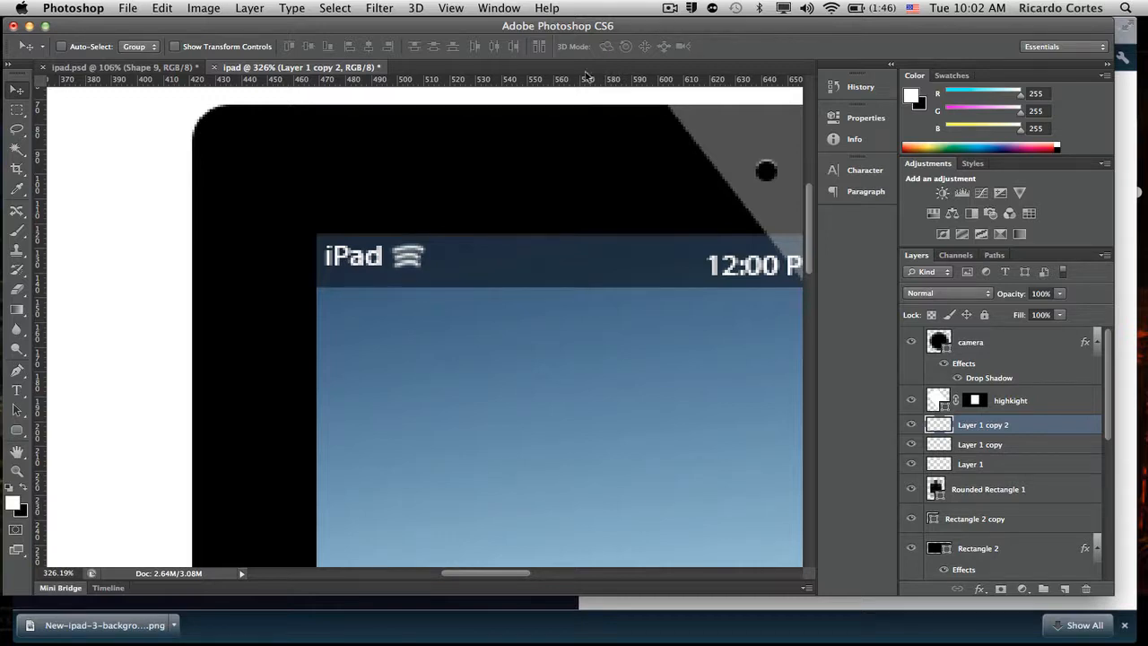
pyautogui.press('super+t')
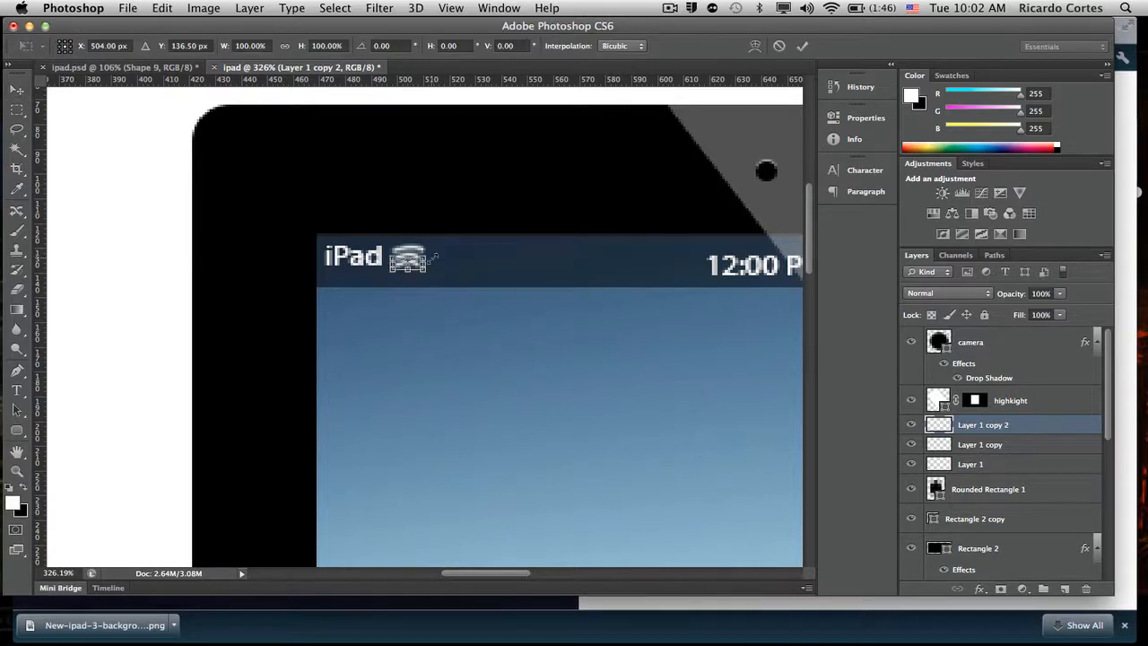
pyautogui.moveTo(428, 263); pyautogui.dragTo(423, 263)
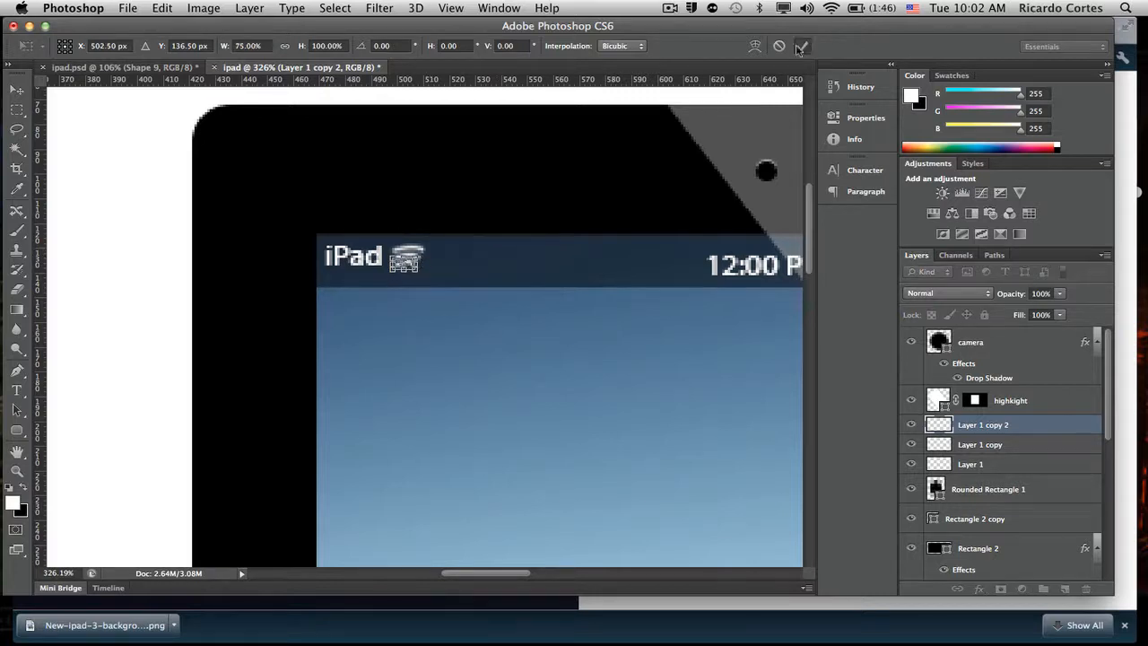
pyautogui.click(800, 45)
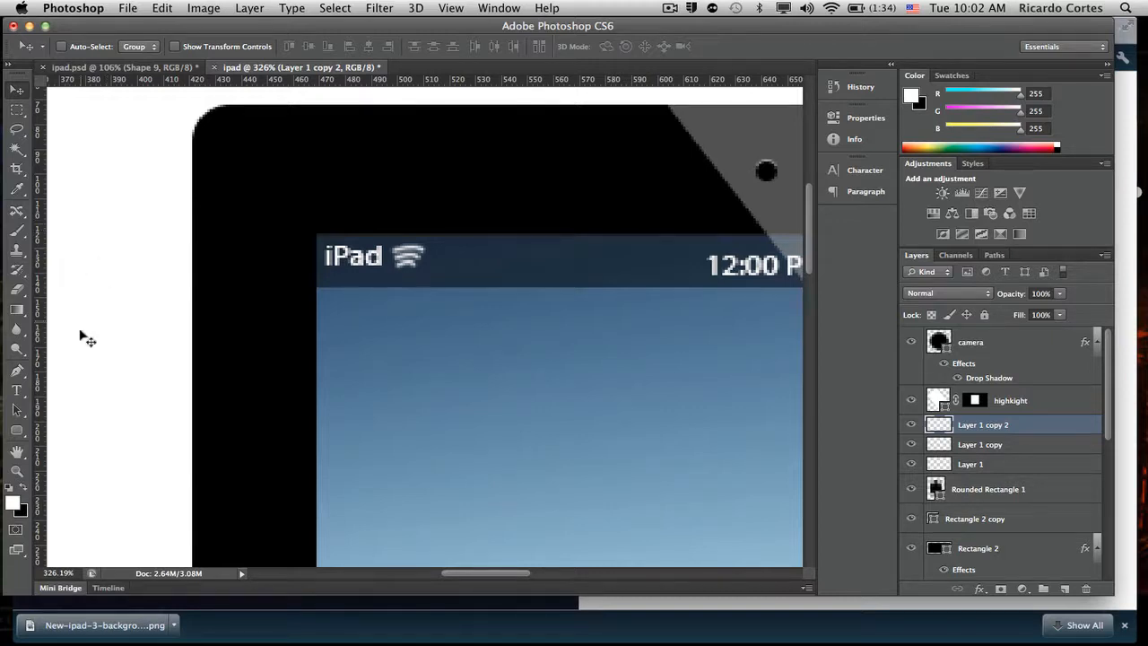
# - Draw a white 2 × 2 px rounded rectangle with a 3 px radius beneath the arcs as the Wi-Fi icon's dot
pyautogui.click(16, 430)
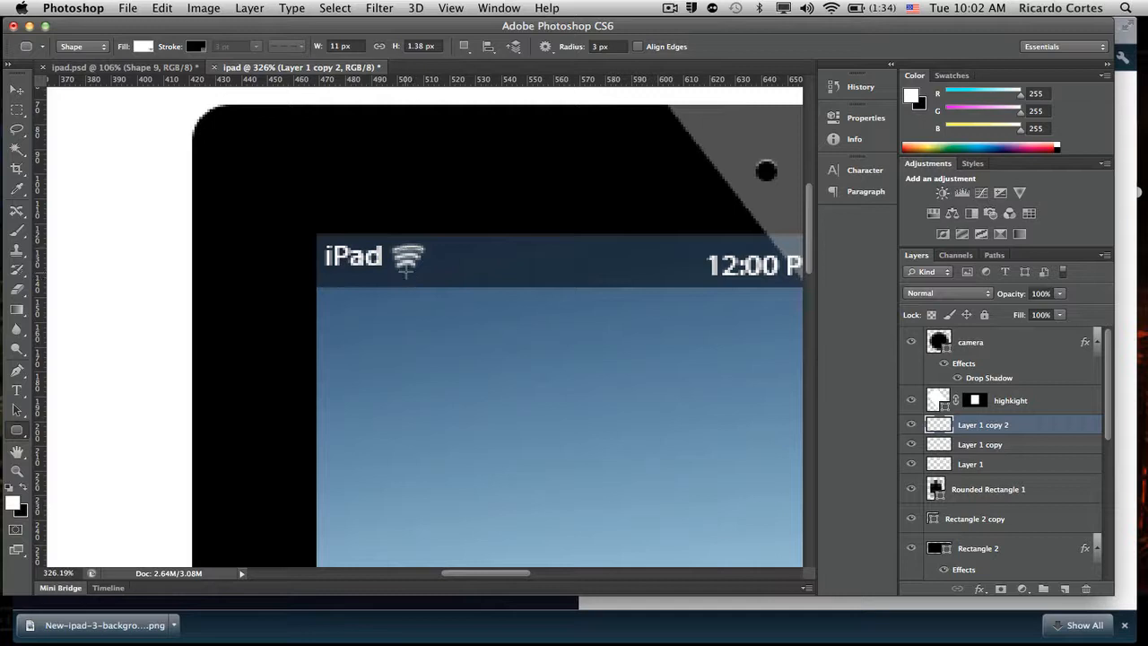
pyautogui.moveTo(408, 269); pyautogui.dragTo(406, 271)
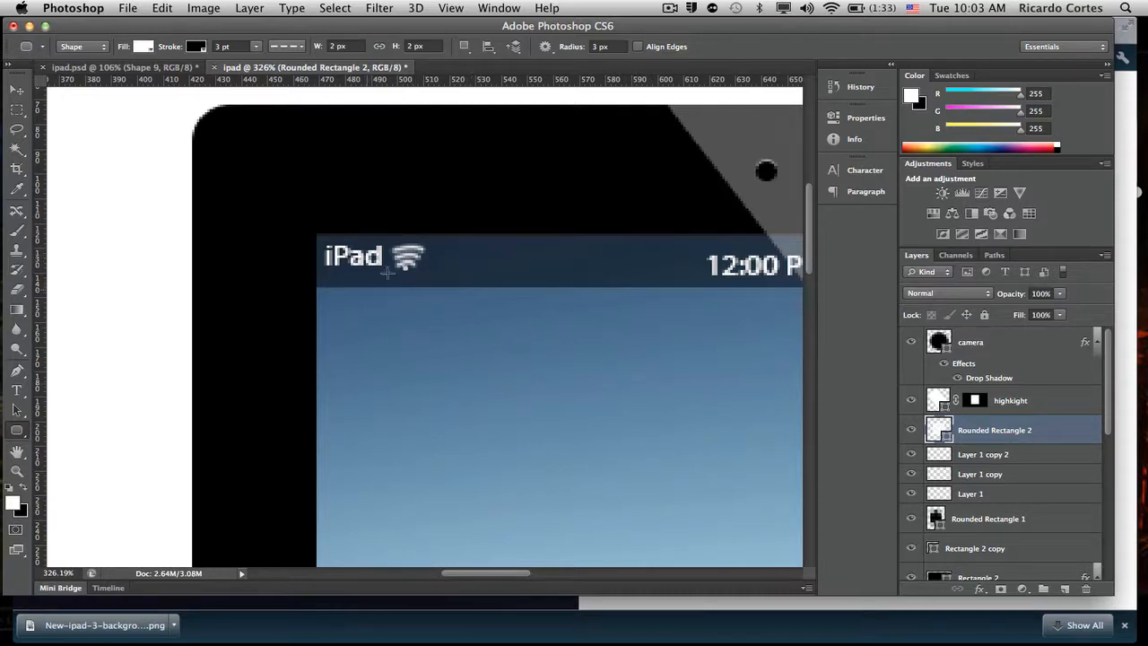
# - Add a Drop Shadow layer style to the ipad_frame layer and show its settings
pyautogui.hscroll(-3, 621, 380)
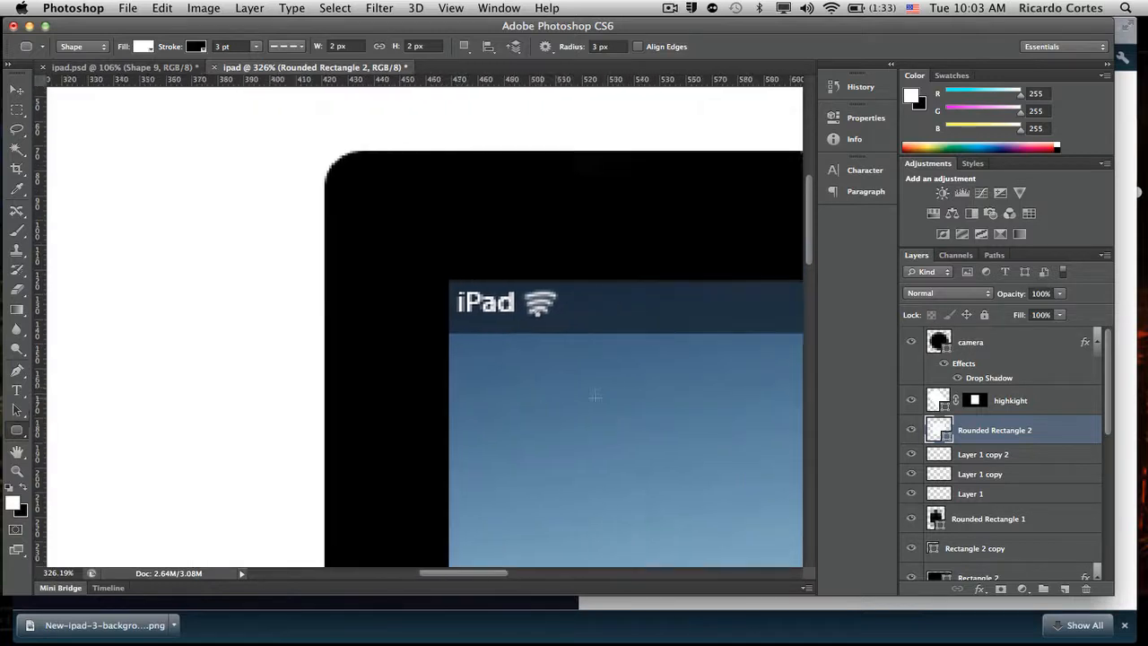
pyautogui.scroll(-5, 594, 389)
pyautogui.hscroll(10, 591, 397)
pyautogui.hscroll(-10, 586, 404)
pyautogui.scroll(5, 586, 404)
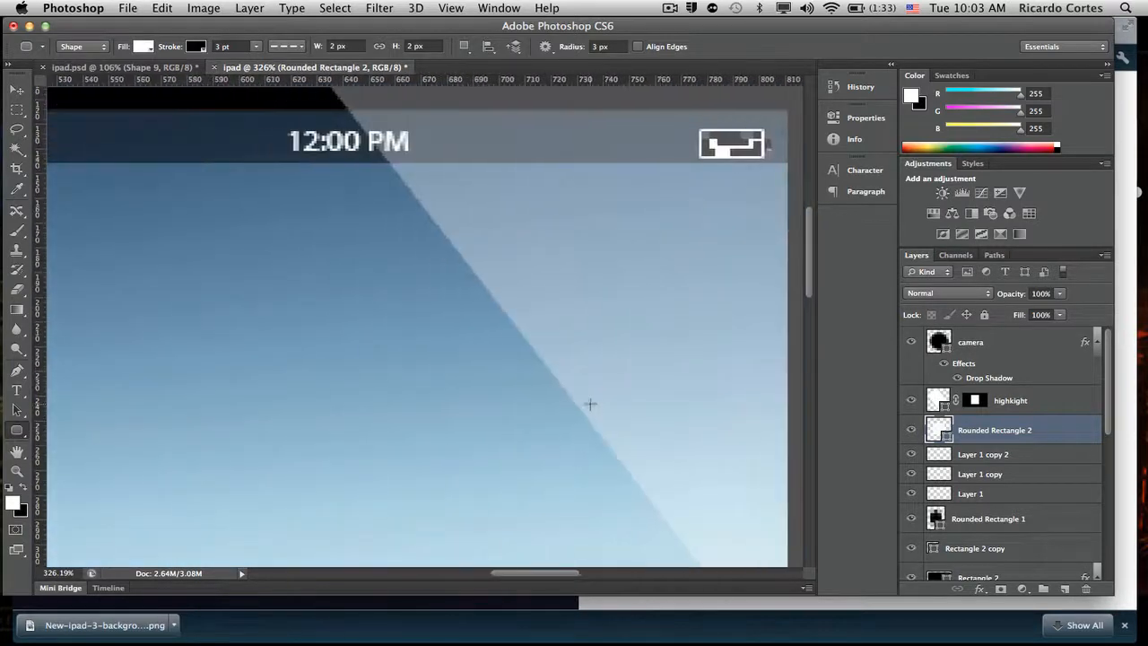
pyautogui.scroll(-6, 587, 404)
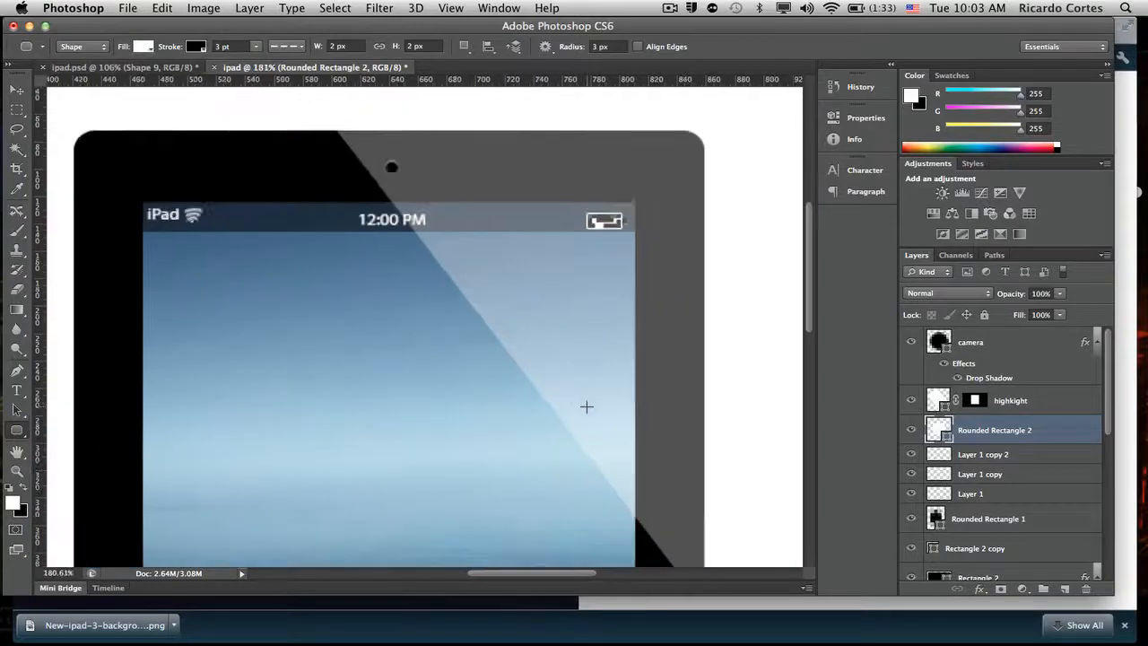
pyautogui.scroll(-3, 586, 406)
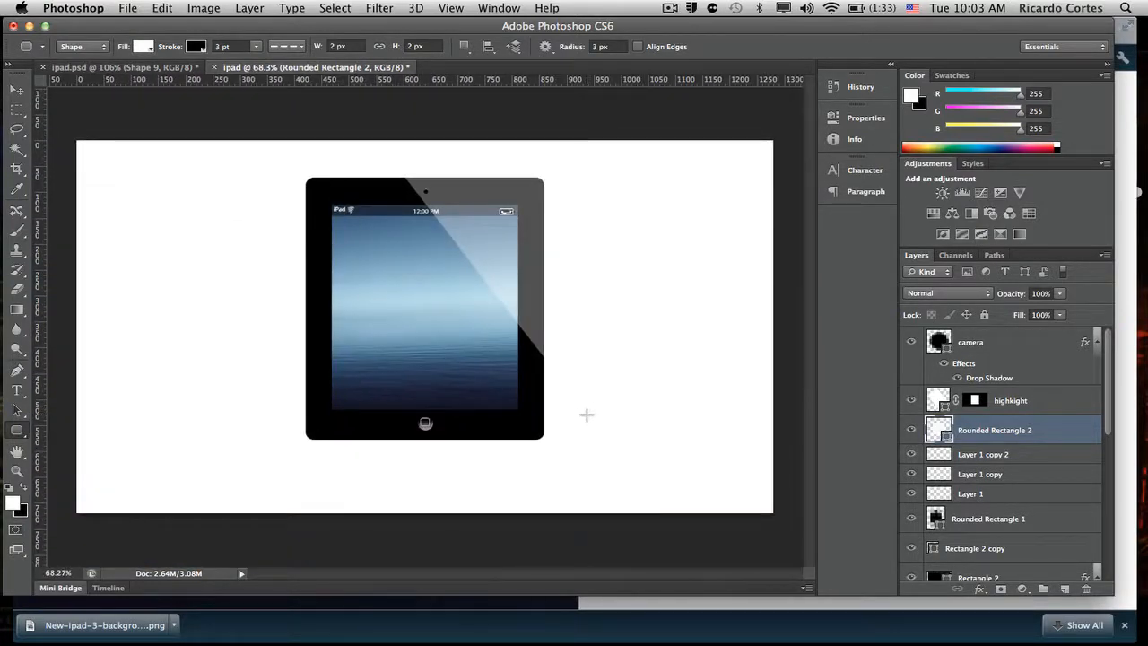
pyautogui.moveTo(1108, 388); pyautogui.dragTo(1104, 537)
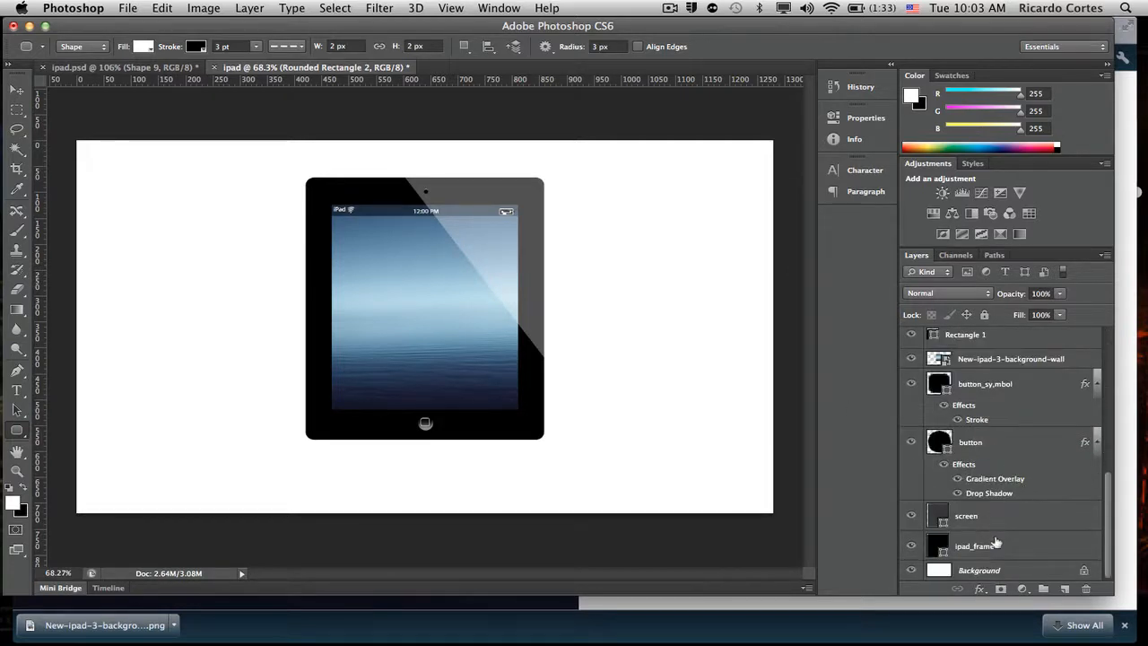
pyautogui.click(995, 545)
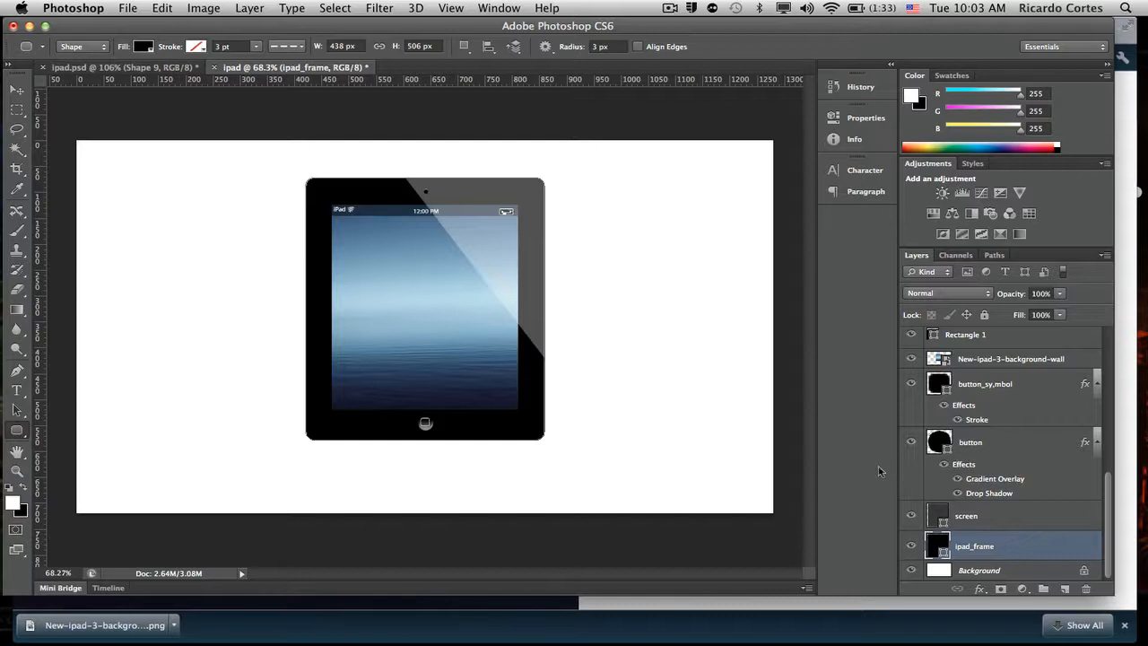
pyautogui.rightClick(1002, 547)
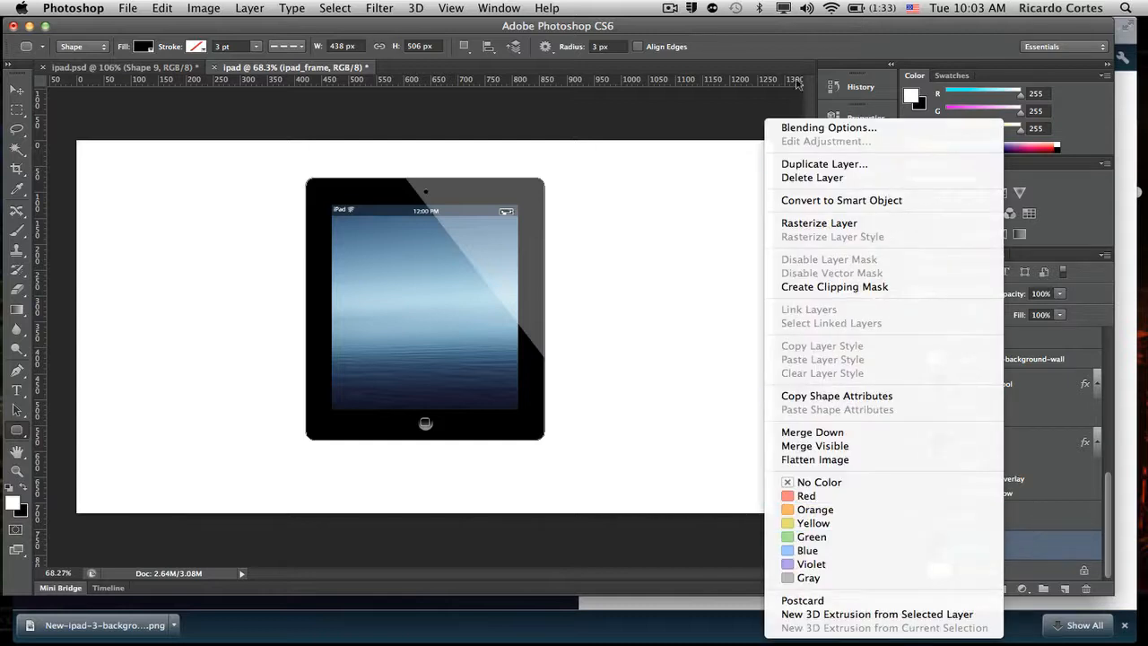
pyautogui.click(842, 127)
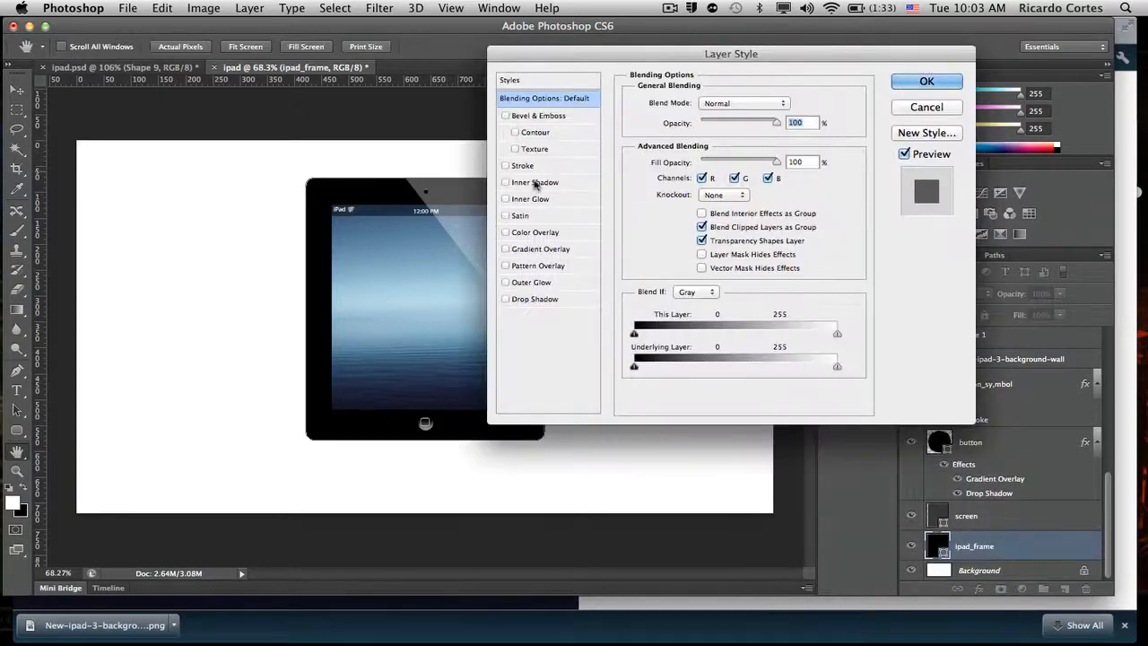
pyautogui.click(506, 298)
pyautogui.click(542, 298)
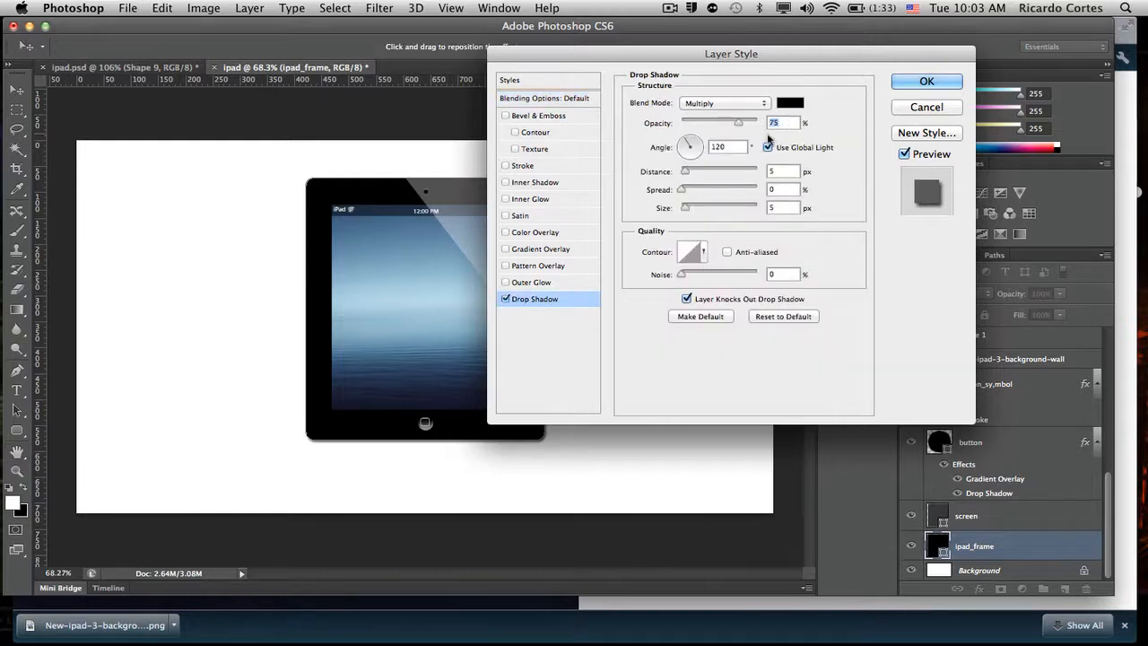
# - Set the frame's drop shadow to Normal blend mode, 100% opacity and a 90° angle without global light, and apply it
pyautogui.click(750, 103)
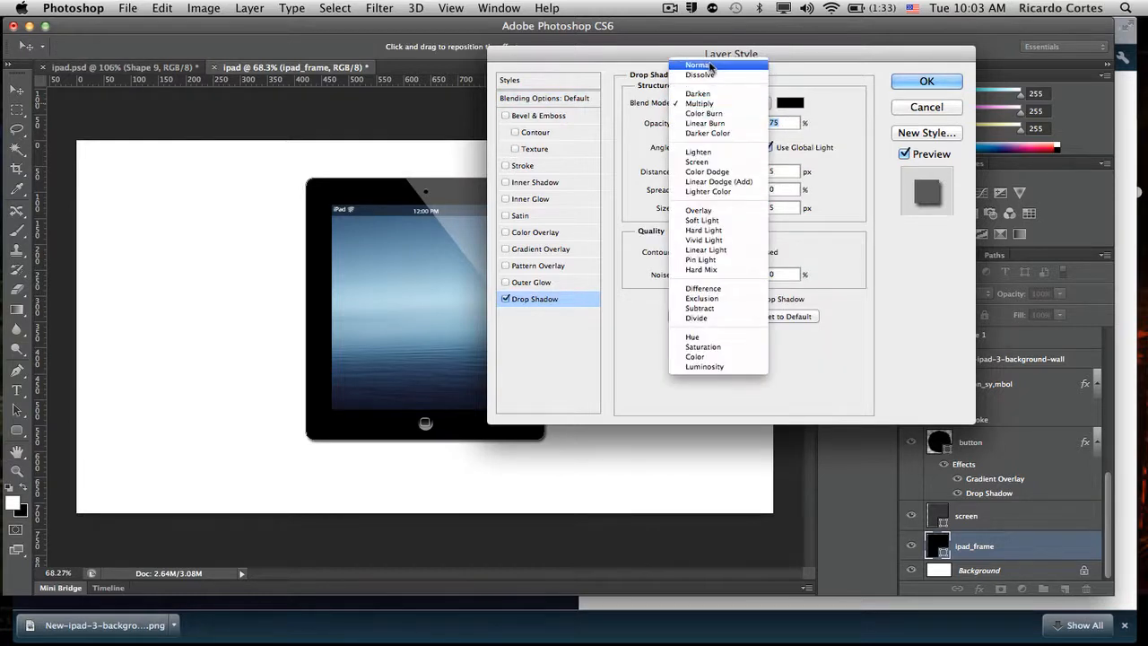
pyautogui.click(698, 65)
pyautogui.hotkey('shift', 'Up')
pyautogui.hotkey('shift', 'Up')
pyautogui.hotkey('shift', 'Up')
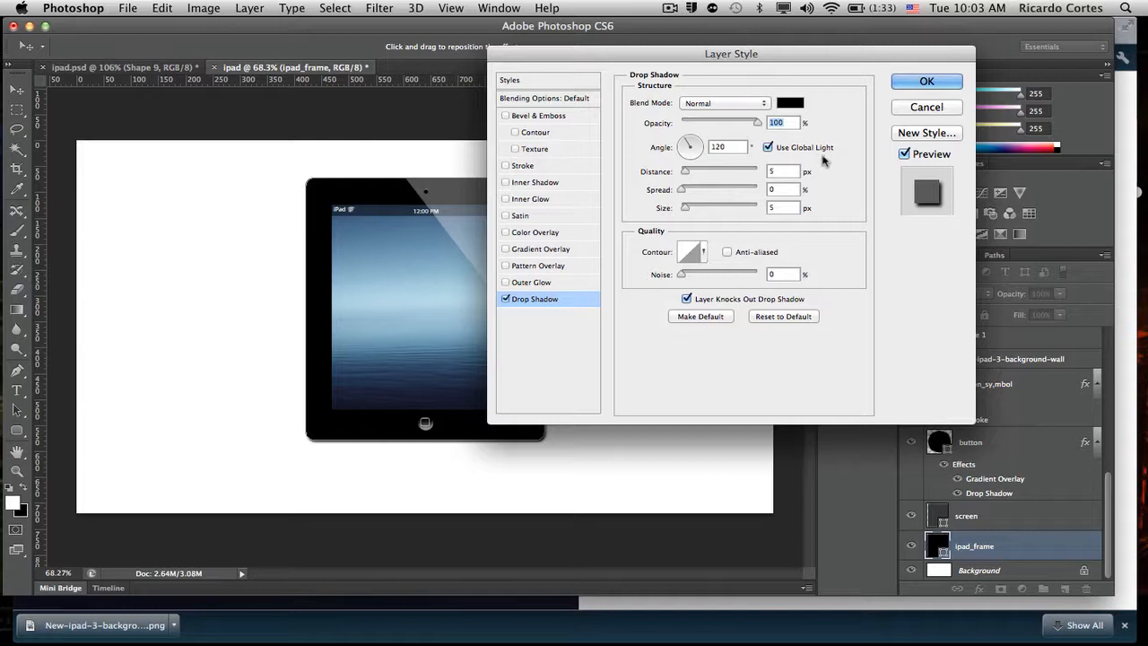
pyautogui.click(768, 147)
pyautogui.write('90')
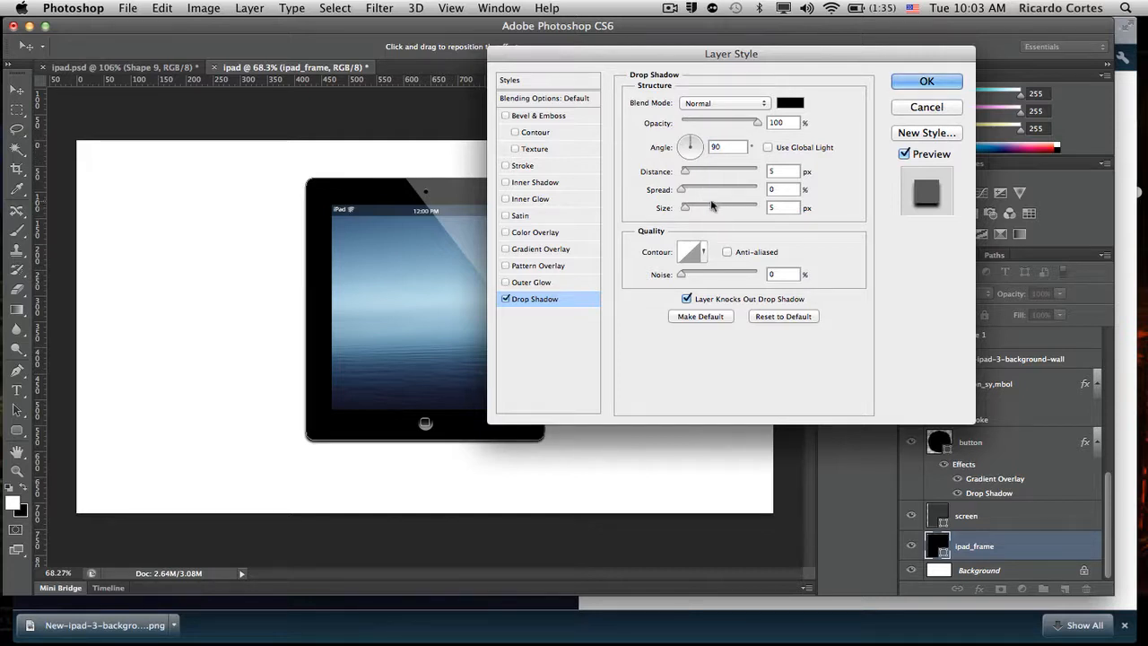
pyautogui.click(926, 83)
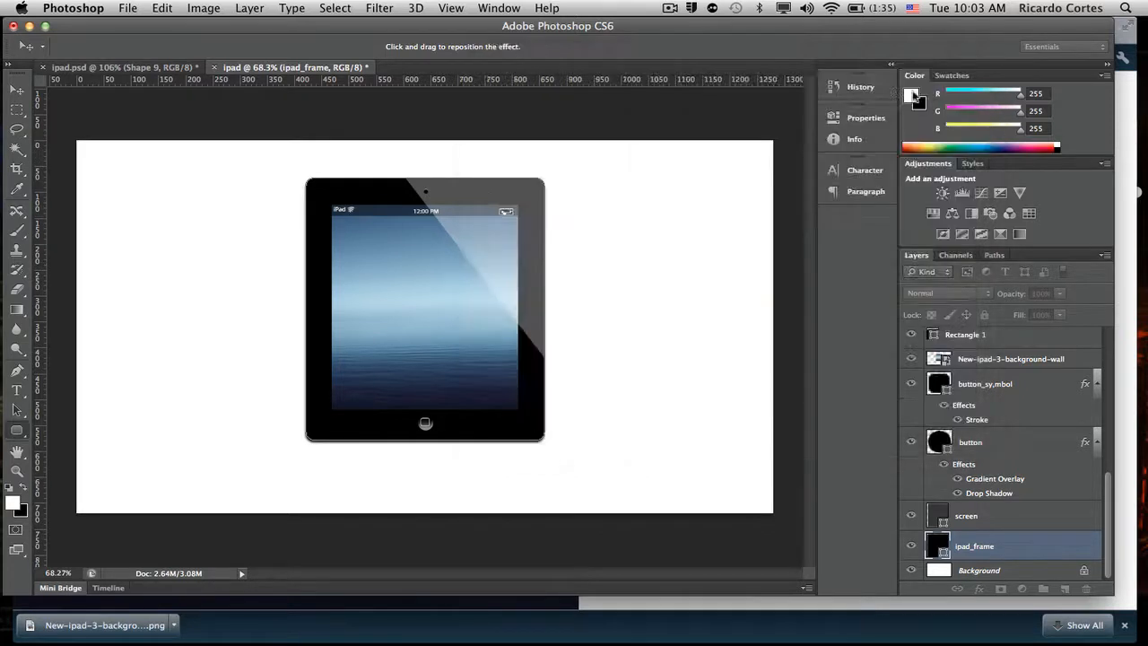